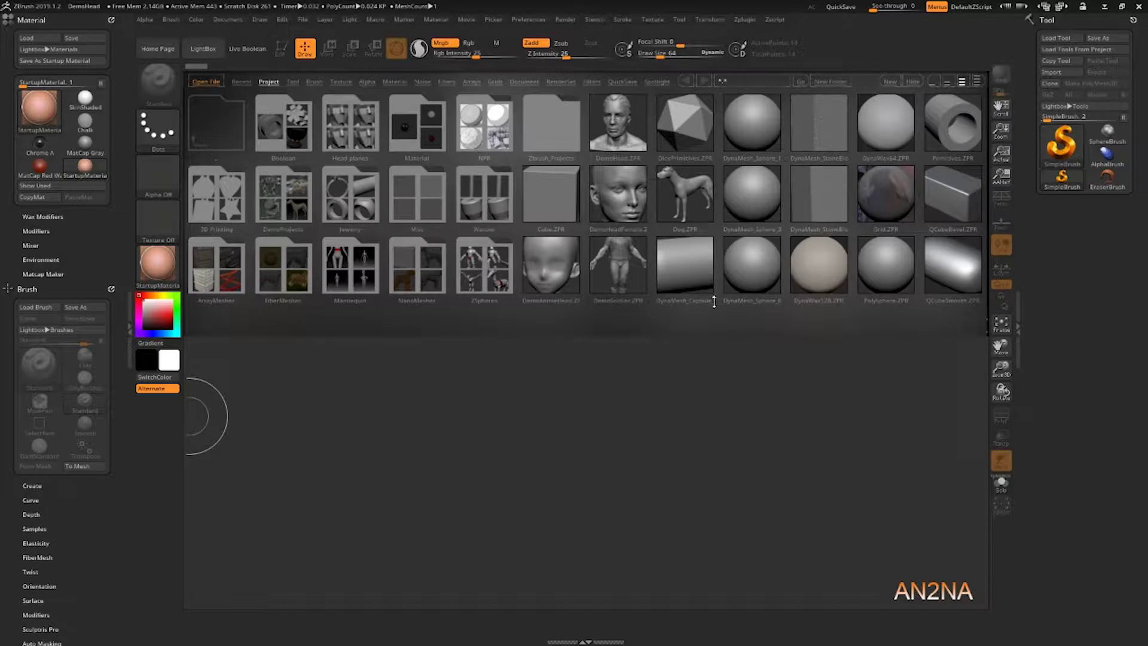
Load the DemoHead.ZPR sample project from LightBox.
click(1063, 148)
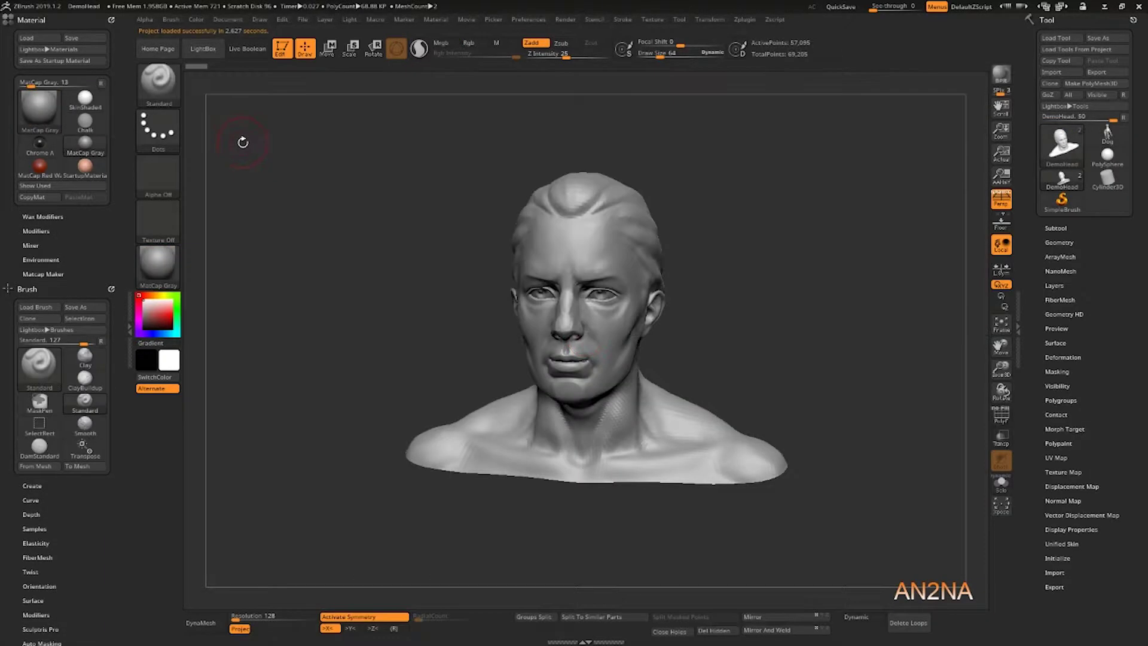
Turn the head forward and insert a Helix3D subtool, making it the active subtool.
shift+drag(802, 248, 800, 258)
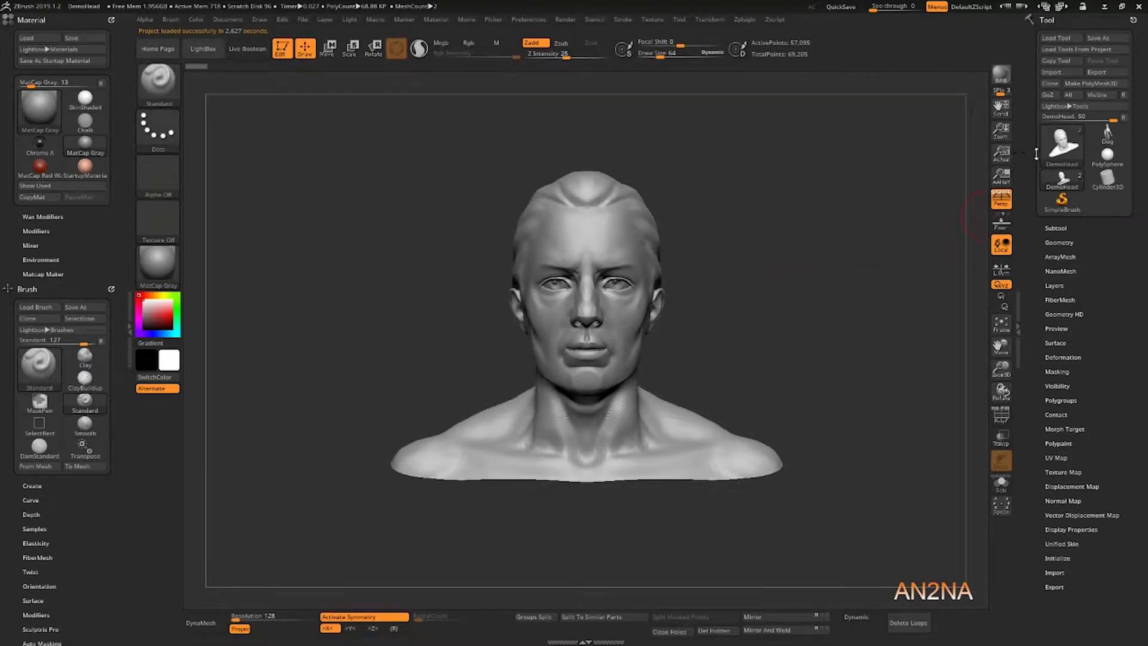
click(1055, 228)
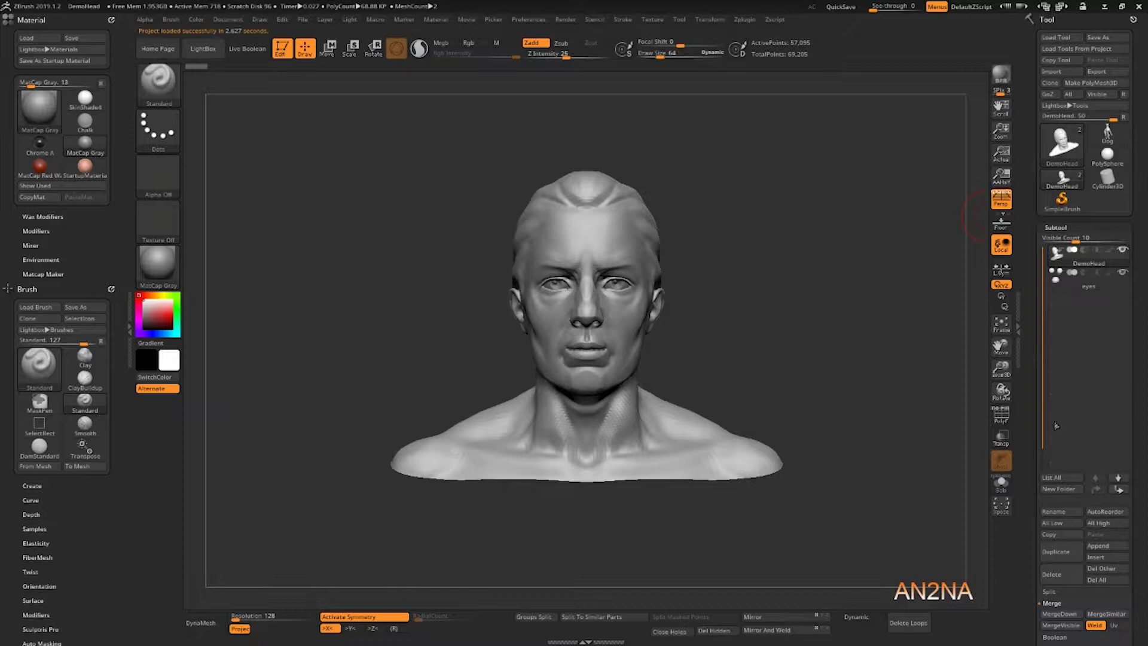
click(1102, 547)
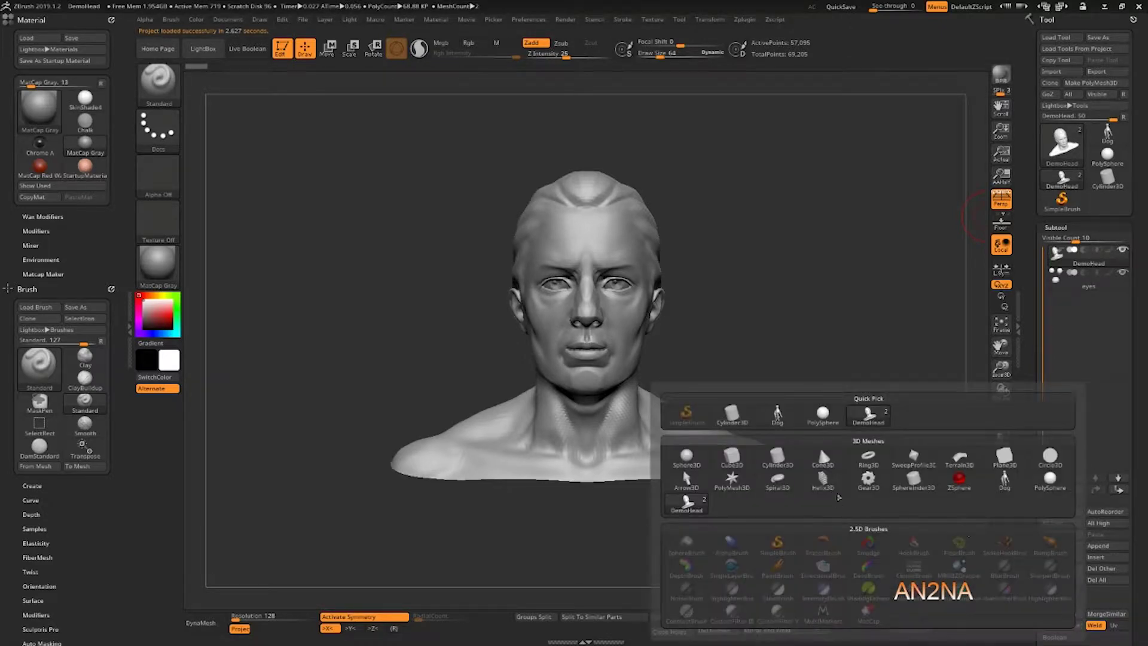
click(824, 484)
mouse_move(786, 324)
mouse_down()
mouse_move(704, 448)
mouse_move(790, 332)
mouse_up()
click(1063, 307)
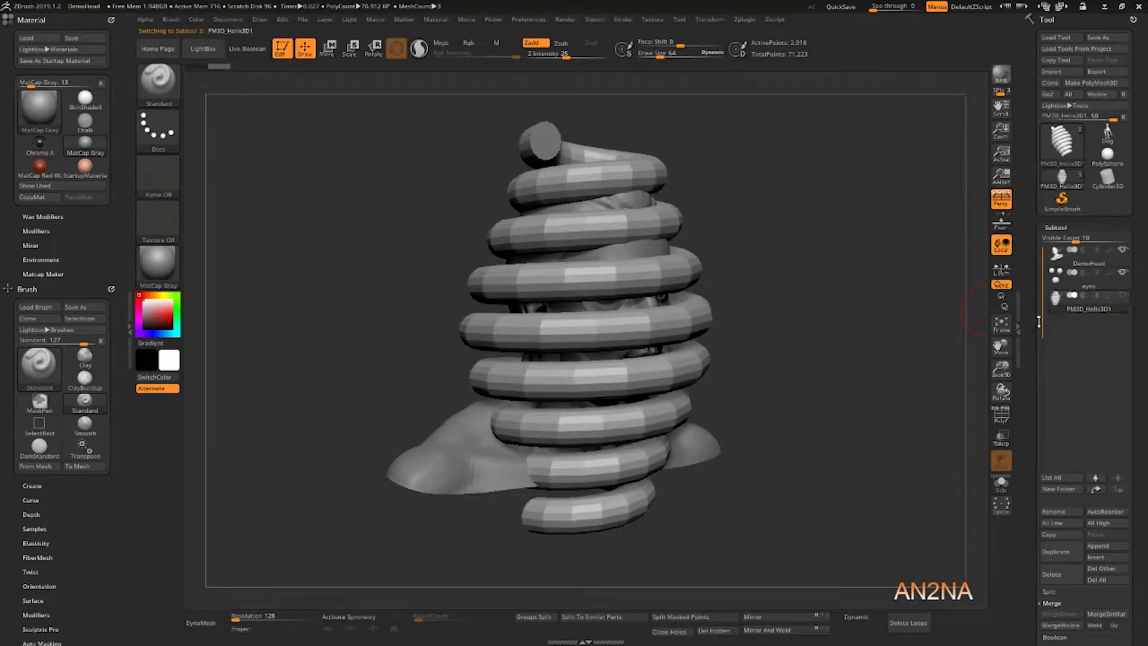
scroll(1054, 269, down, 10)
scroll(1038, 209, down, 2)
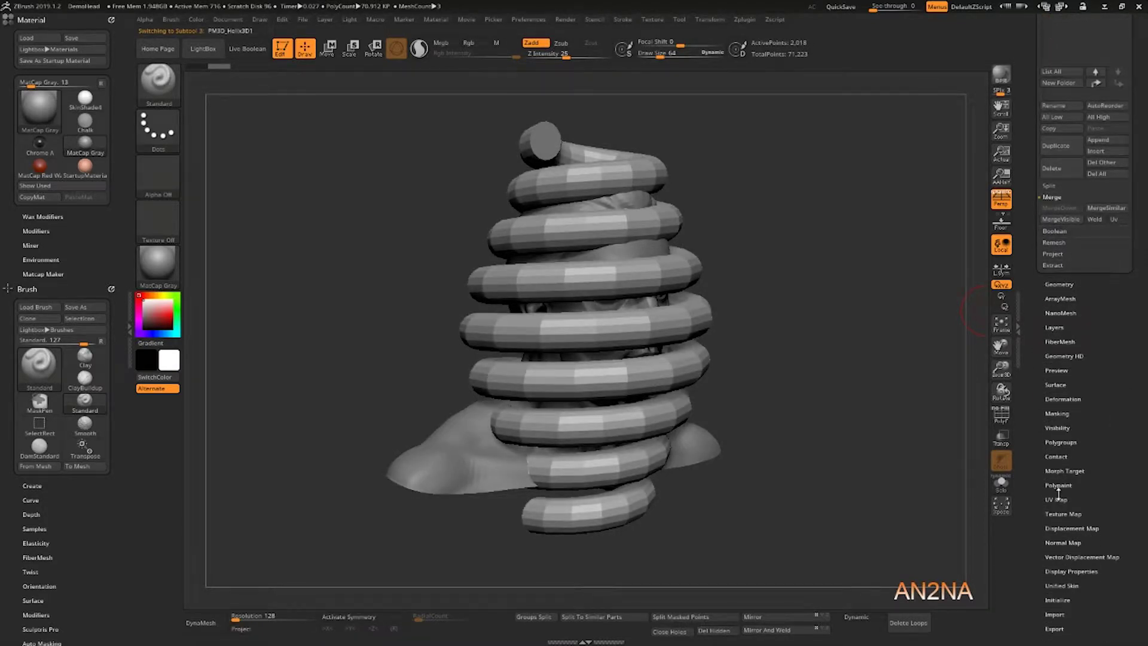
scroll(1044, 575, down, 3)
scroll(1054, 529, down, 2)
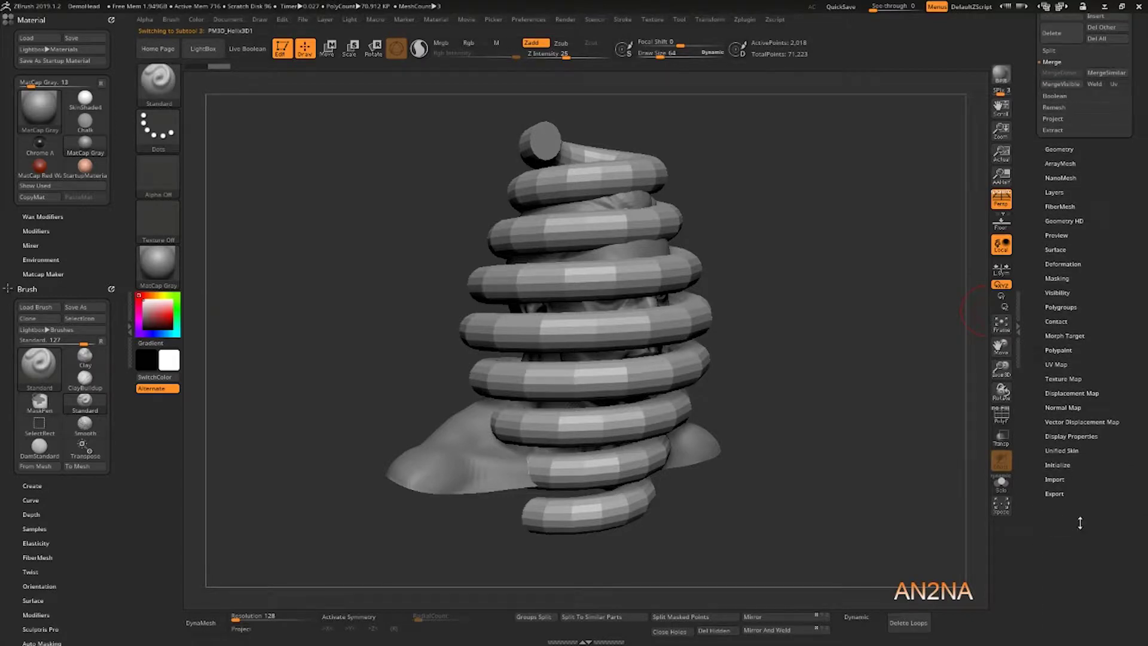
Look over the helix's Initialize and Import settings, then return to the subtool list.
click(1058, 465)
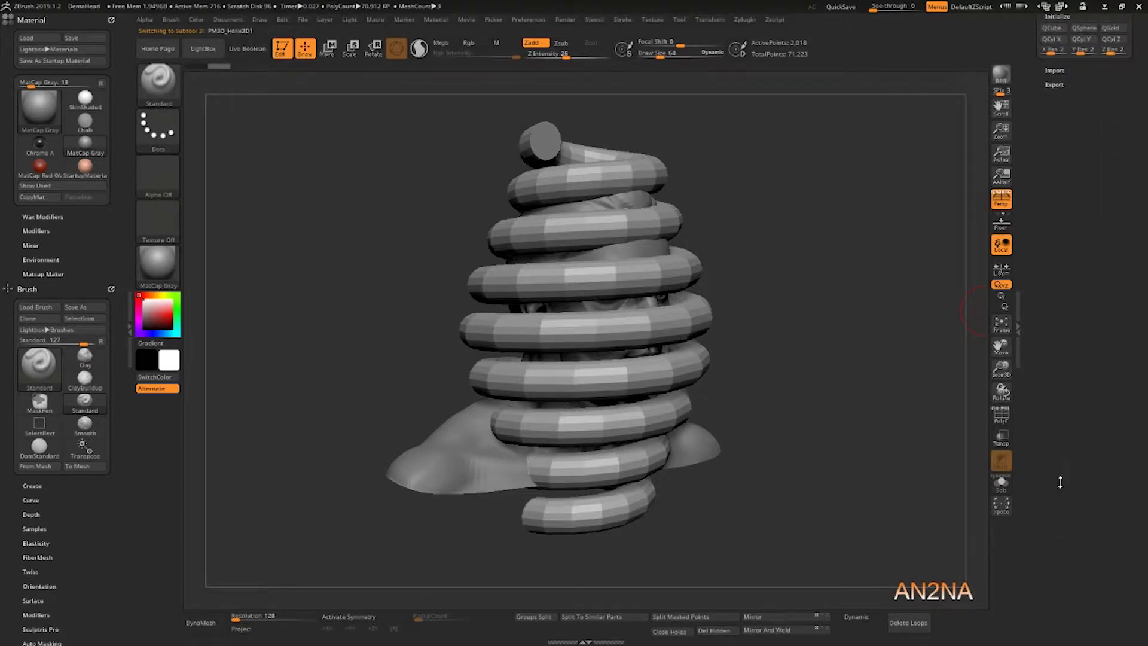
scroll(1099, 218, up, 4)
scroll(1085, 238, up, 3)
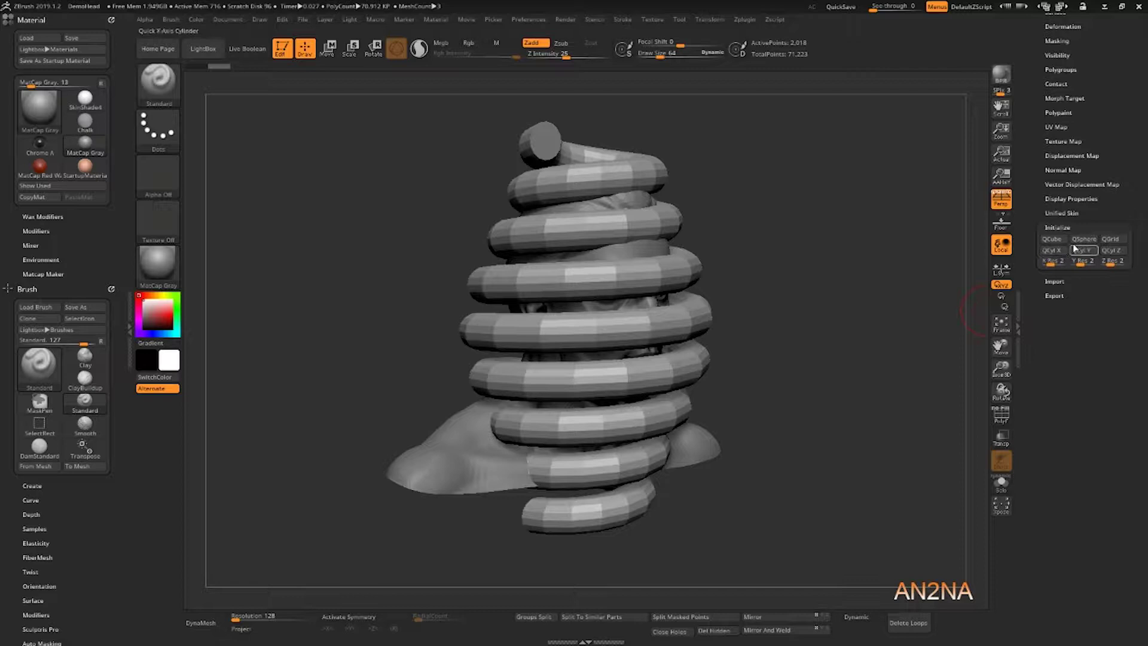
scroll(1030, 185, up, 1)
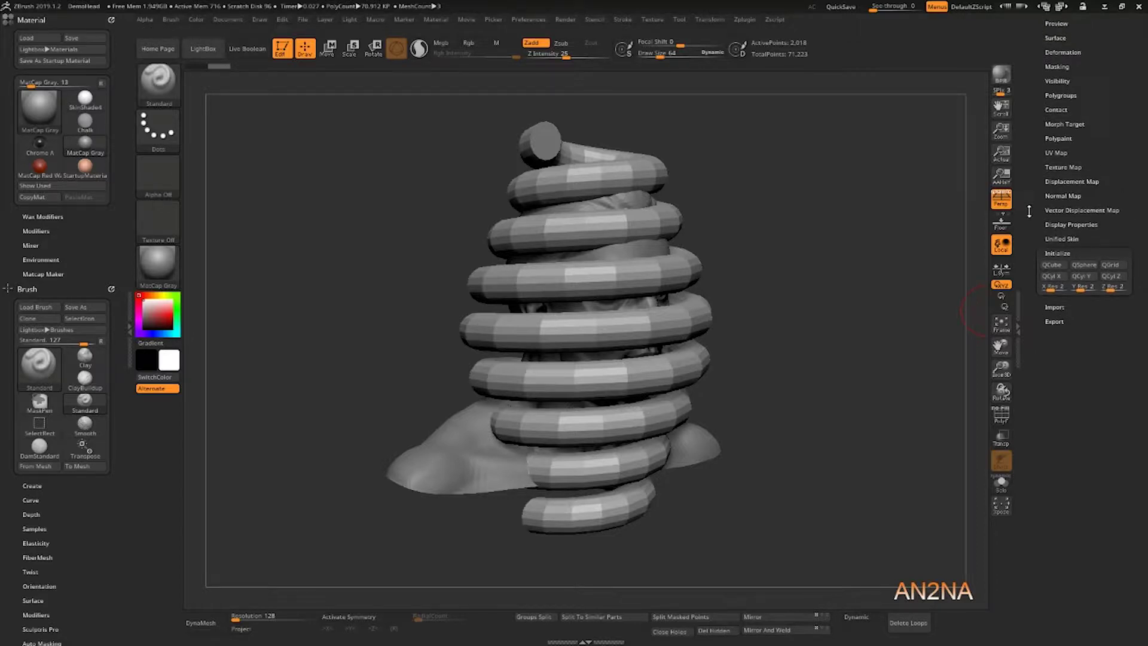
scroll(1040, 243, up, 2)
click(1059, 287)
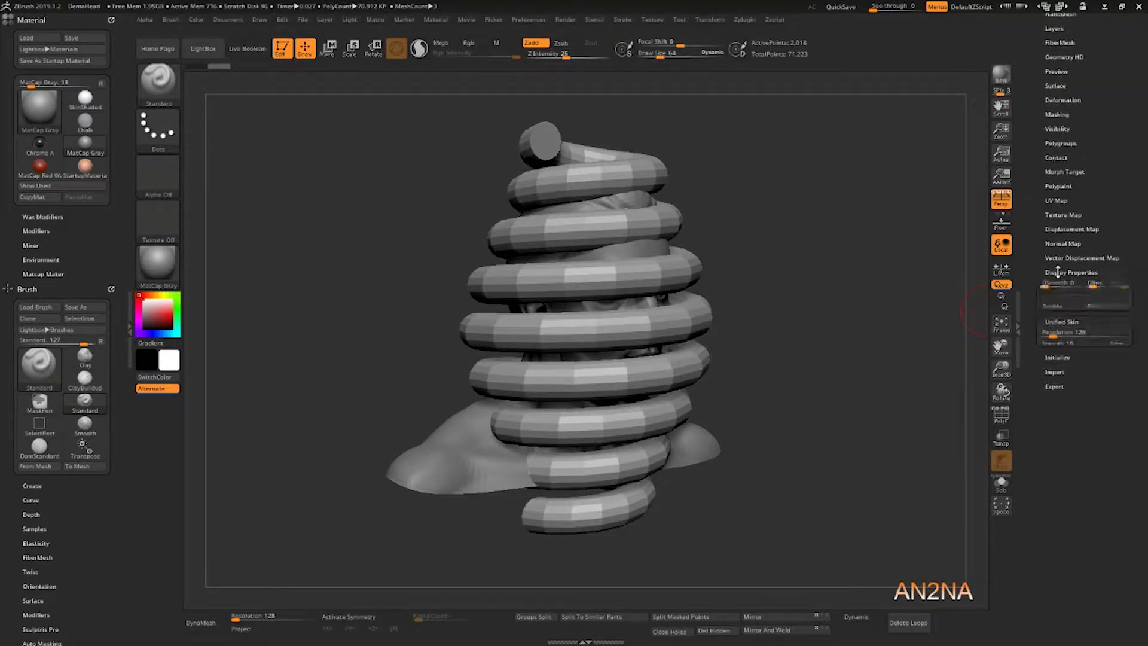
click(1077, 257)
click(1052, 367)
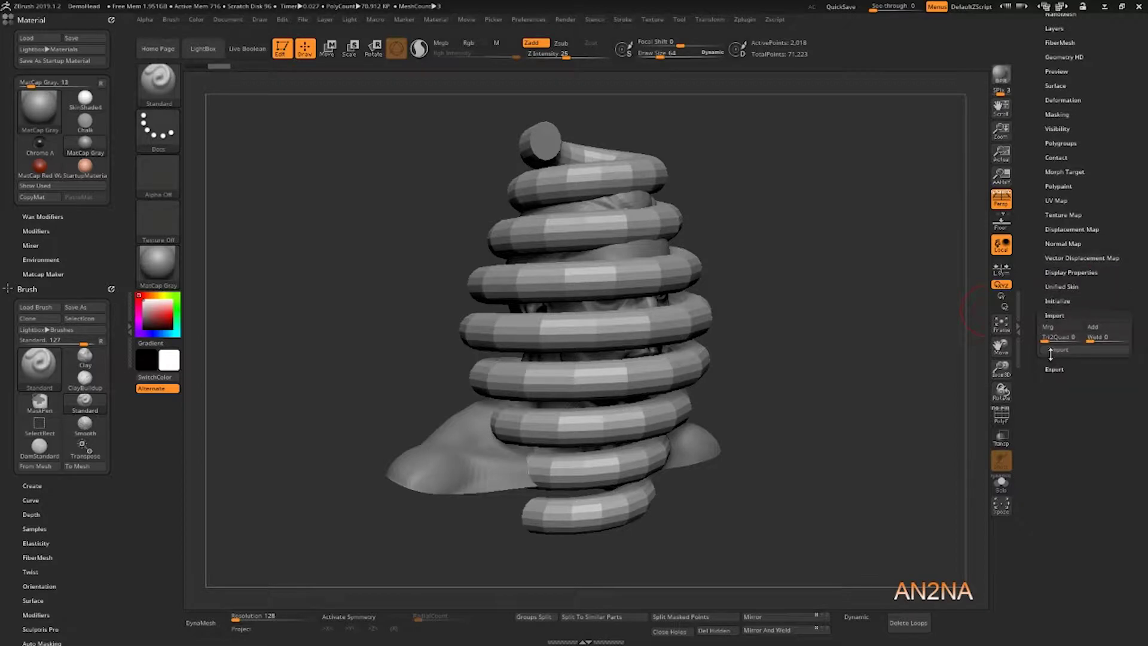
scroll(1031, 214, up, 3)
scroll(1049, 284, up, 3)
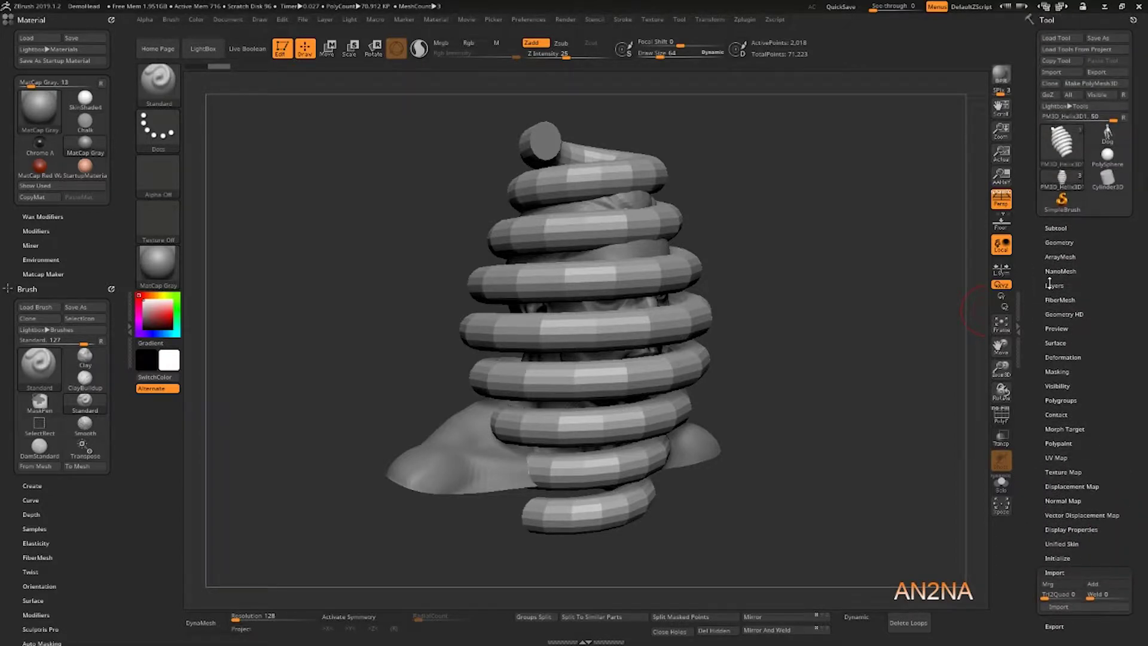
click(1056, 228)
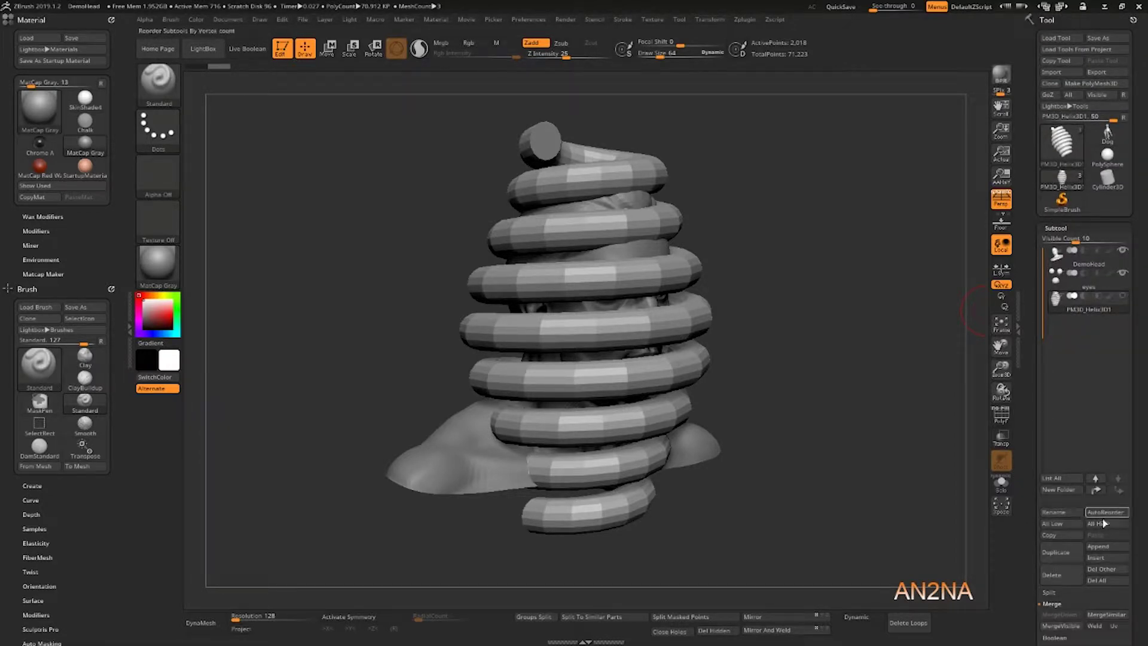
Delete the helix subtool and start a standalone Helix3D tool with its Initialize settings showing.
click(1059, 578)
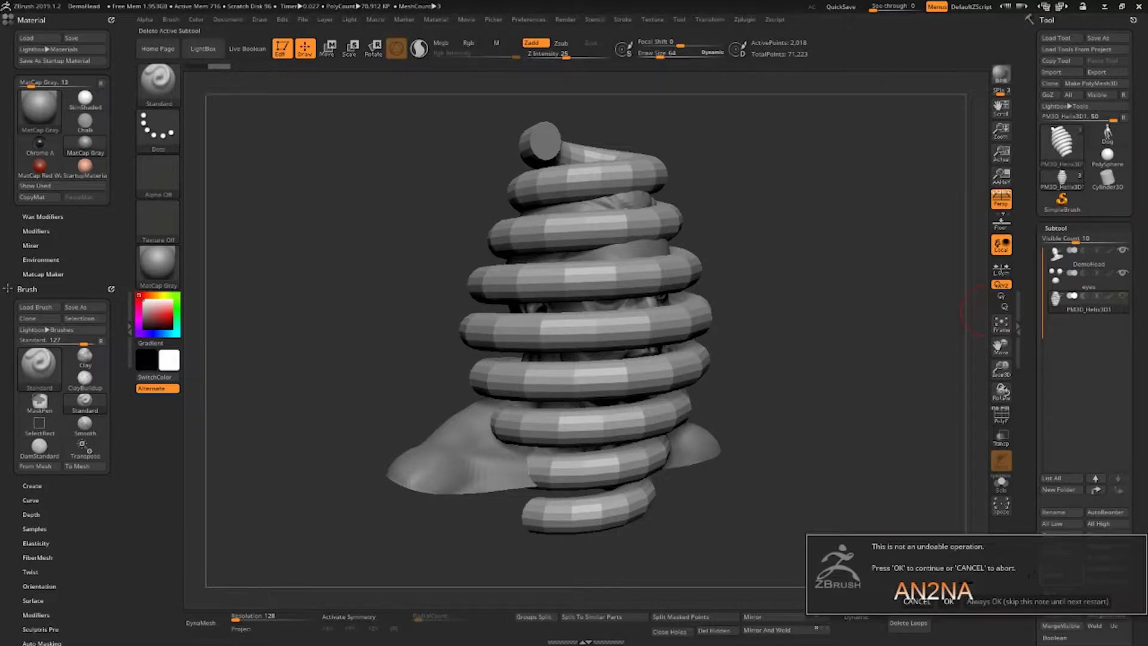
click(922, 594)
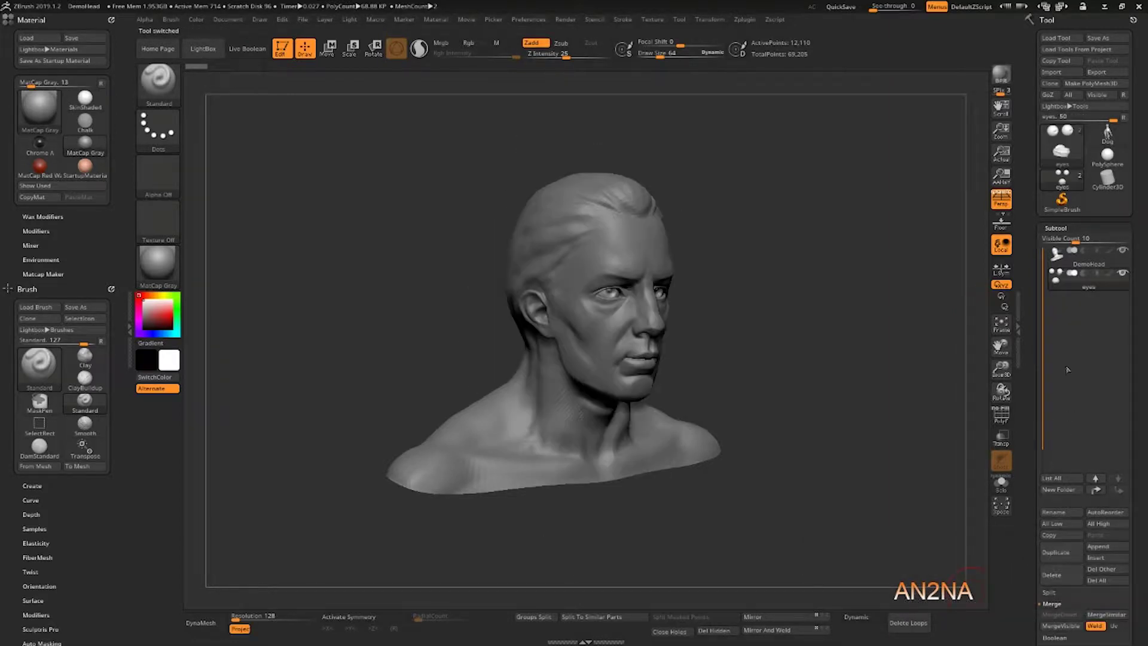
click(1061, 148)
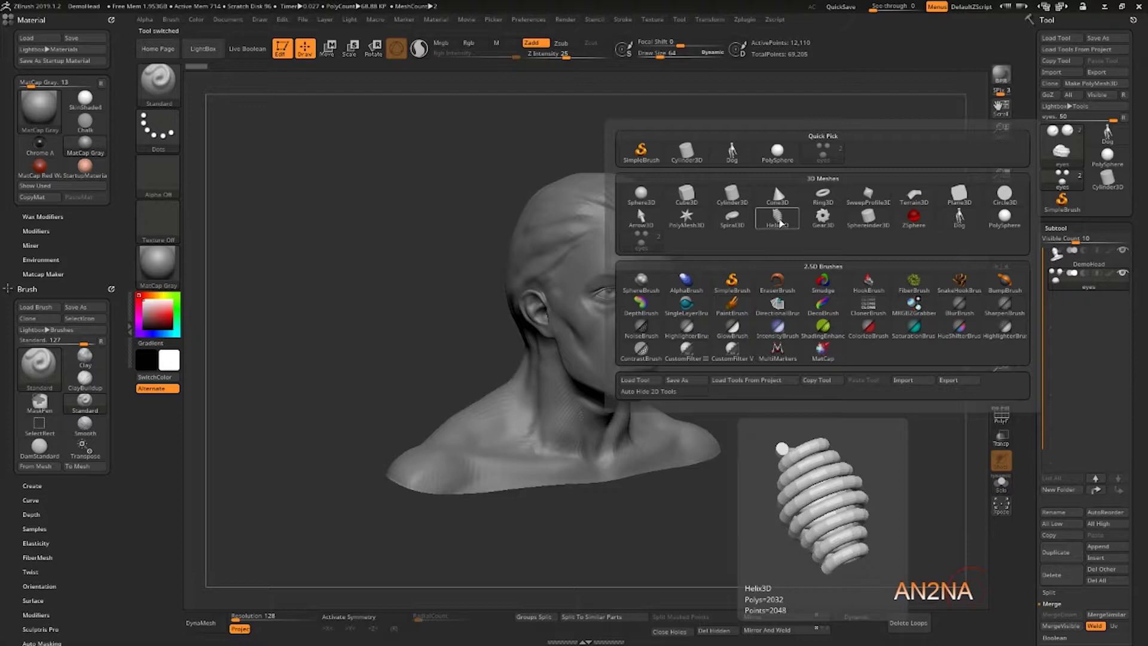
click(780, 225)
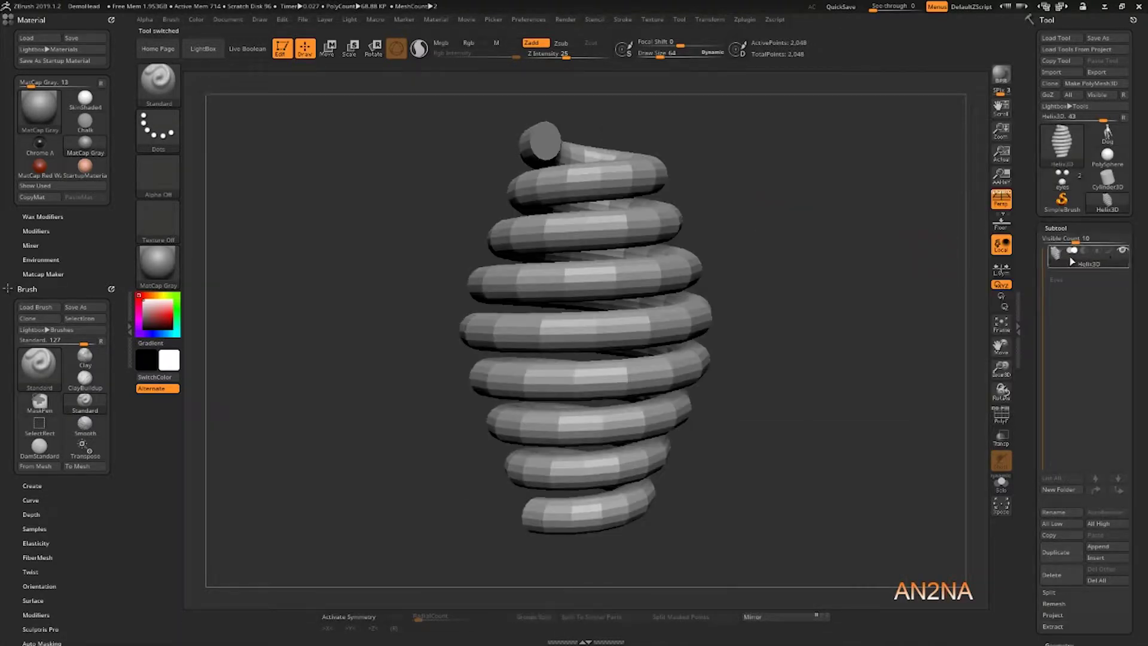
scroll(1030, 239, down, 2)
scroll(1030, 240, down, 10)
scroll(1059, 178, down, 5)
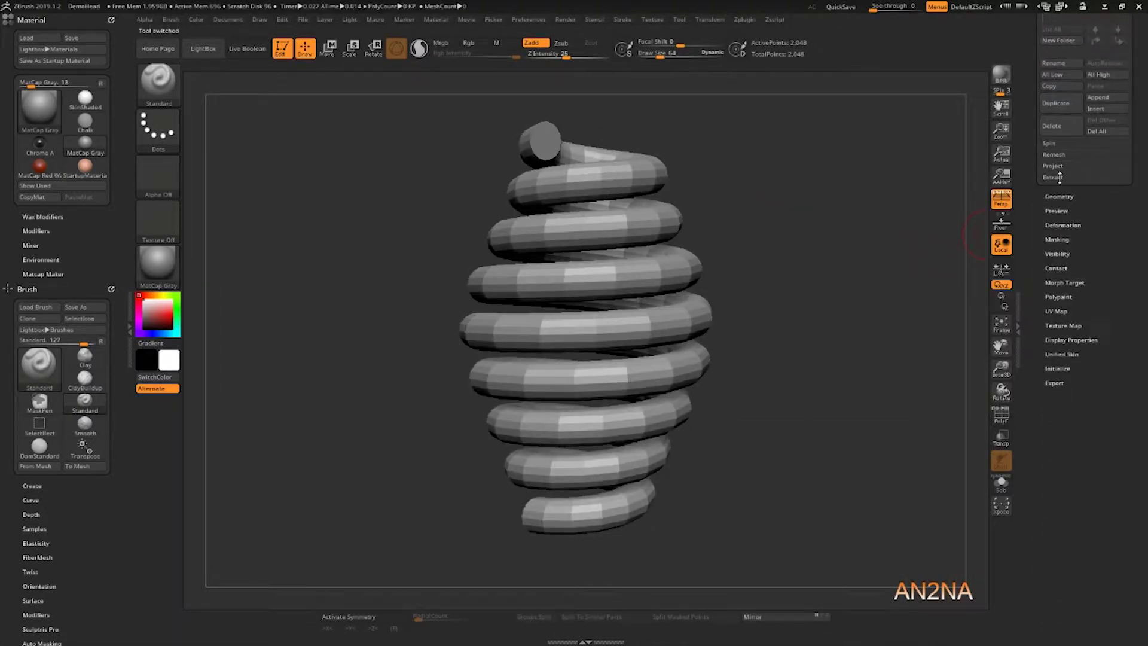
scroll(1057, 370, down, 3)
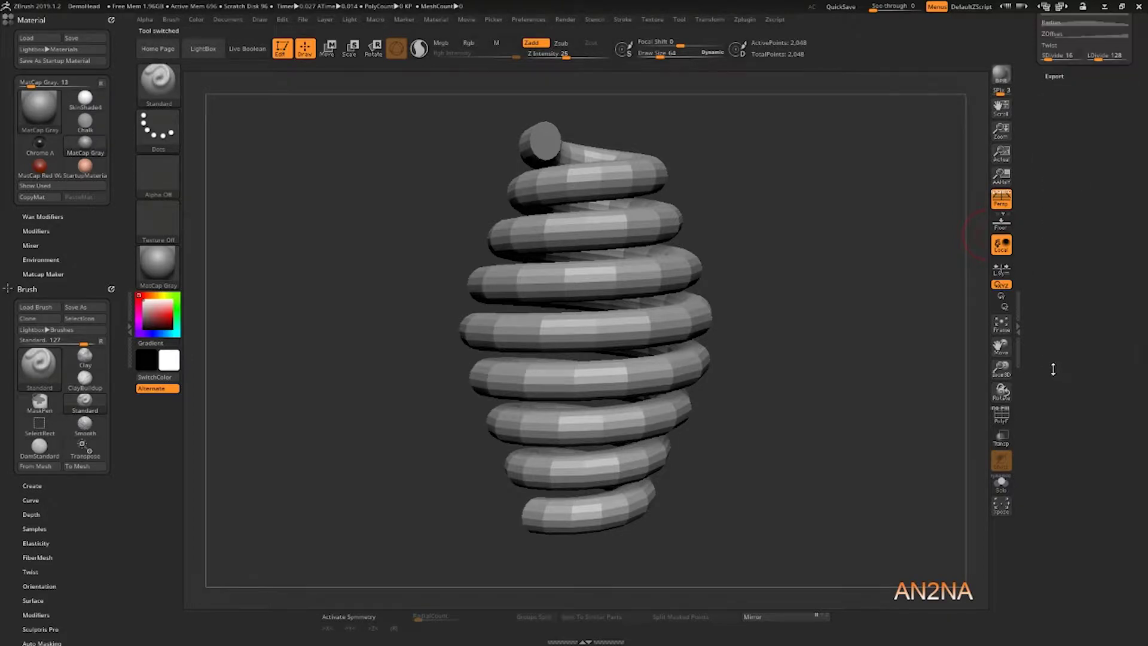
click(1060, 248)
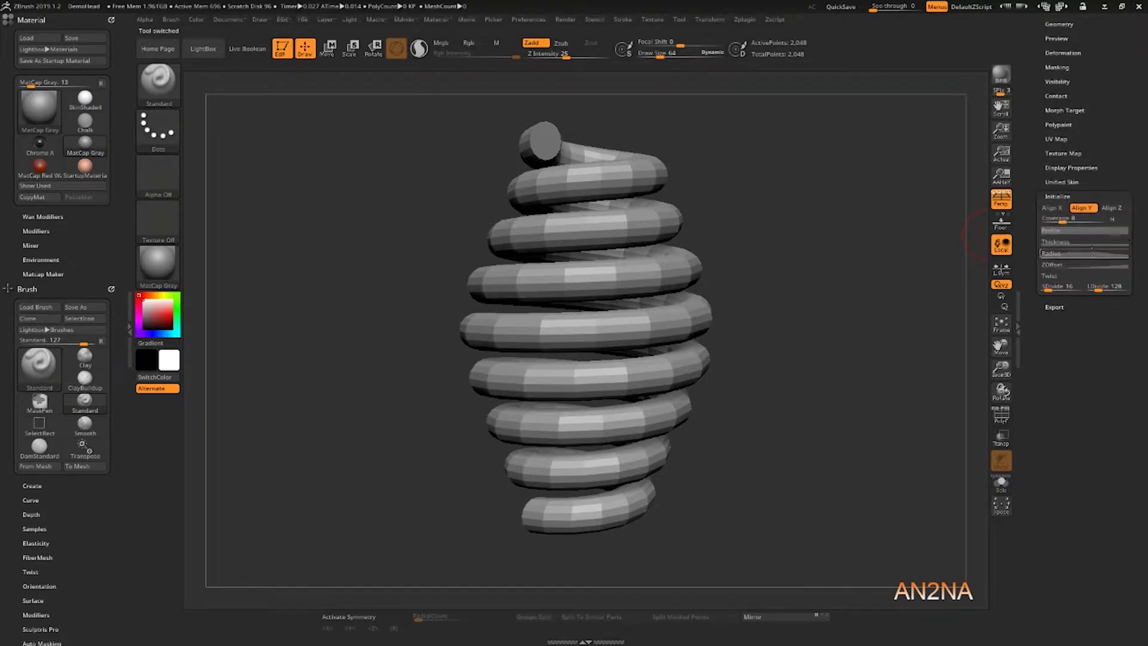
Align the helix to X and lower its Coverage to about 2.34 turns.
click(1051, 208)
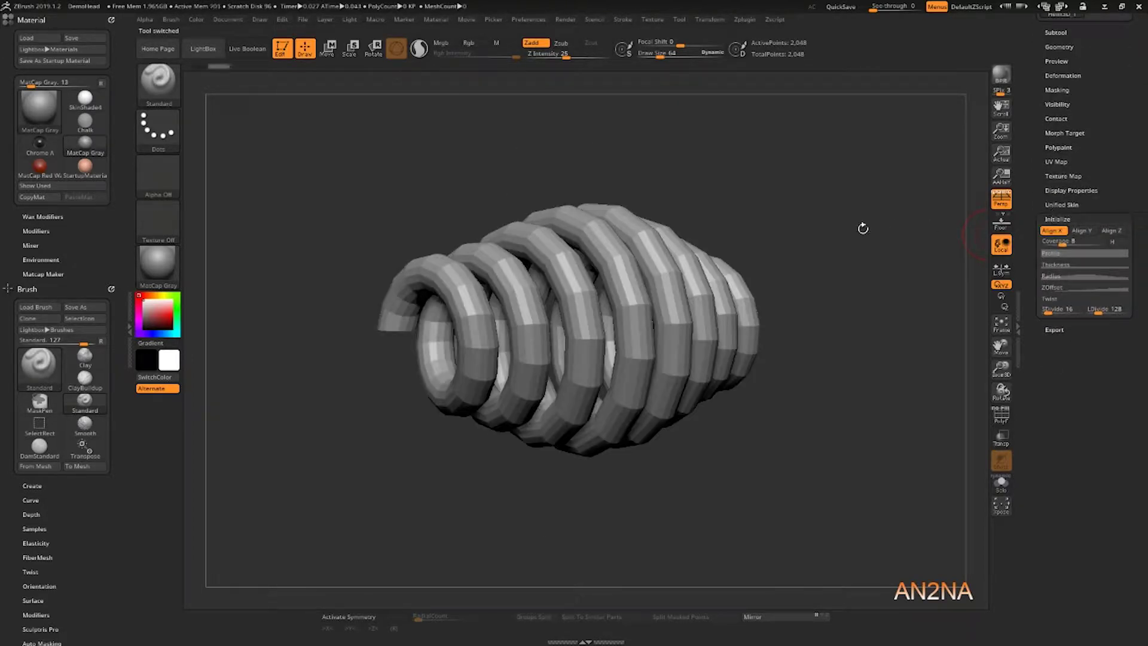
drag(822, 198, 874, 241)
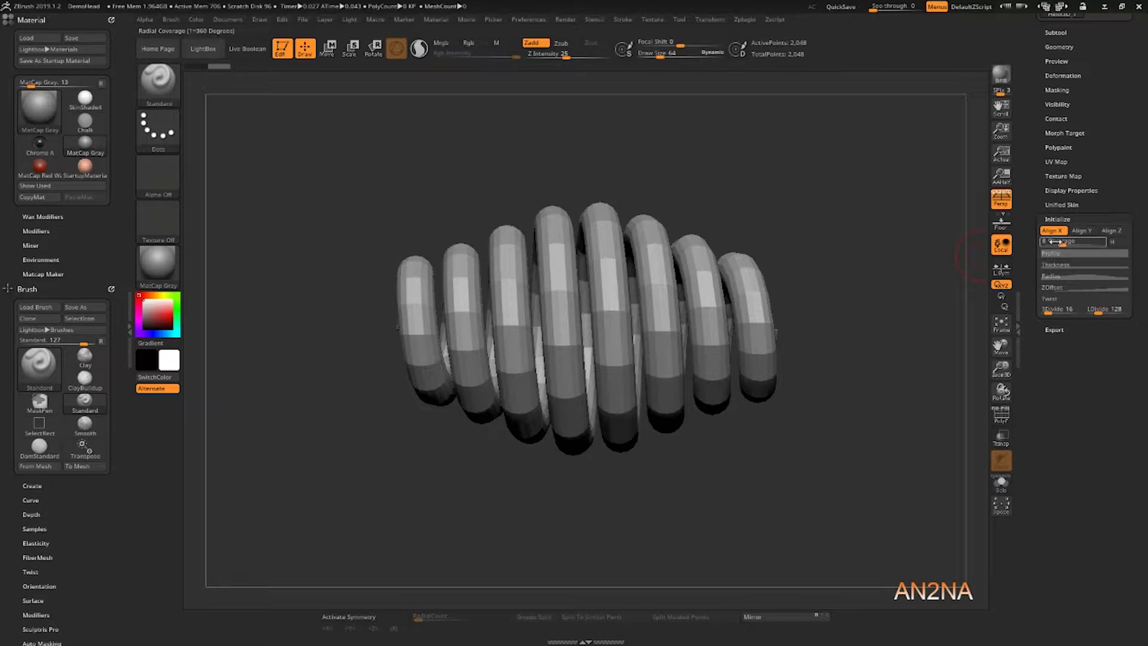
drag(1056, 242, 1058, 242)
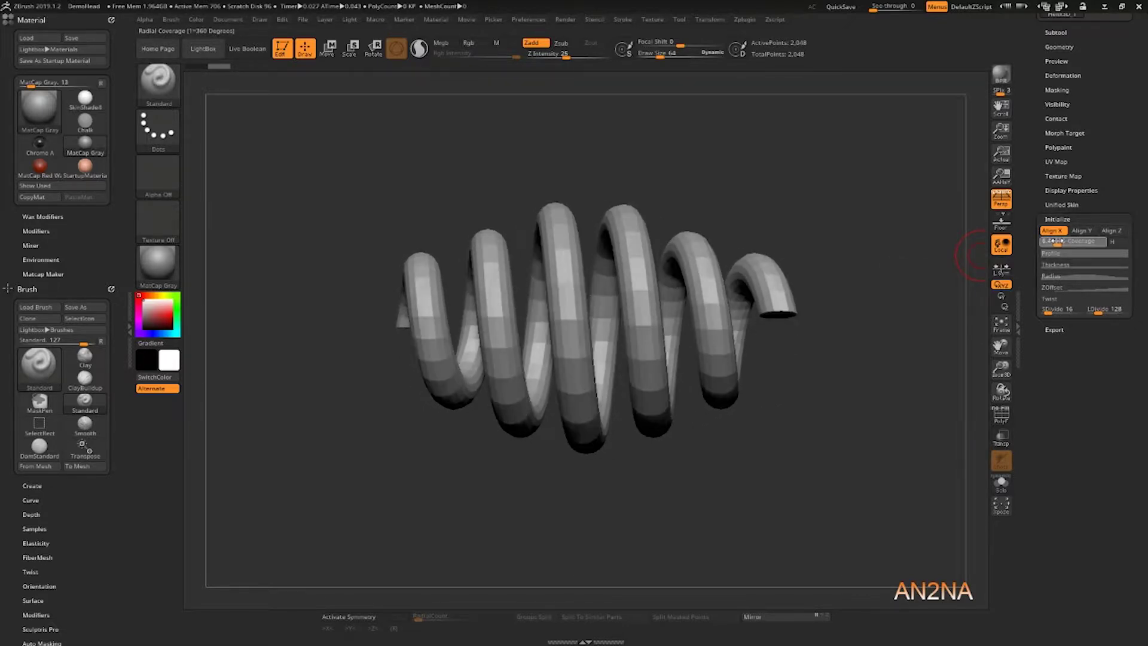
drag(1058, 241, 1045, 242)
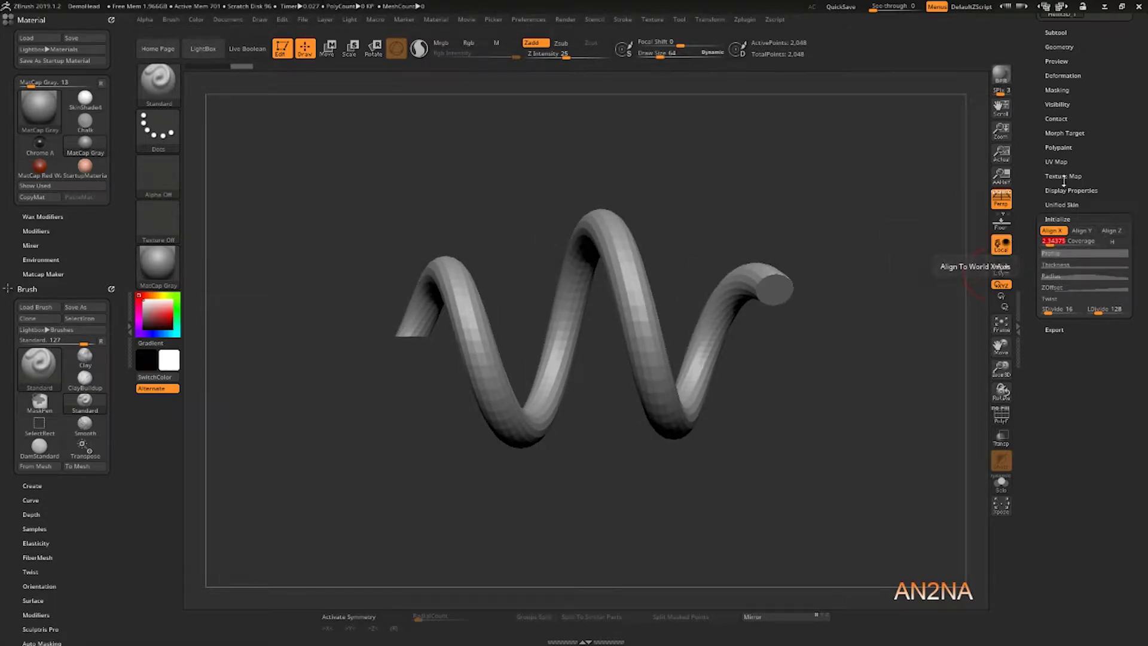
scroll(1040, 171, up, 2)
scroll(1045, 189, up, 2)
scroll(1049, 215, up, 2)
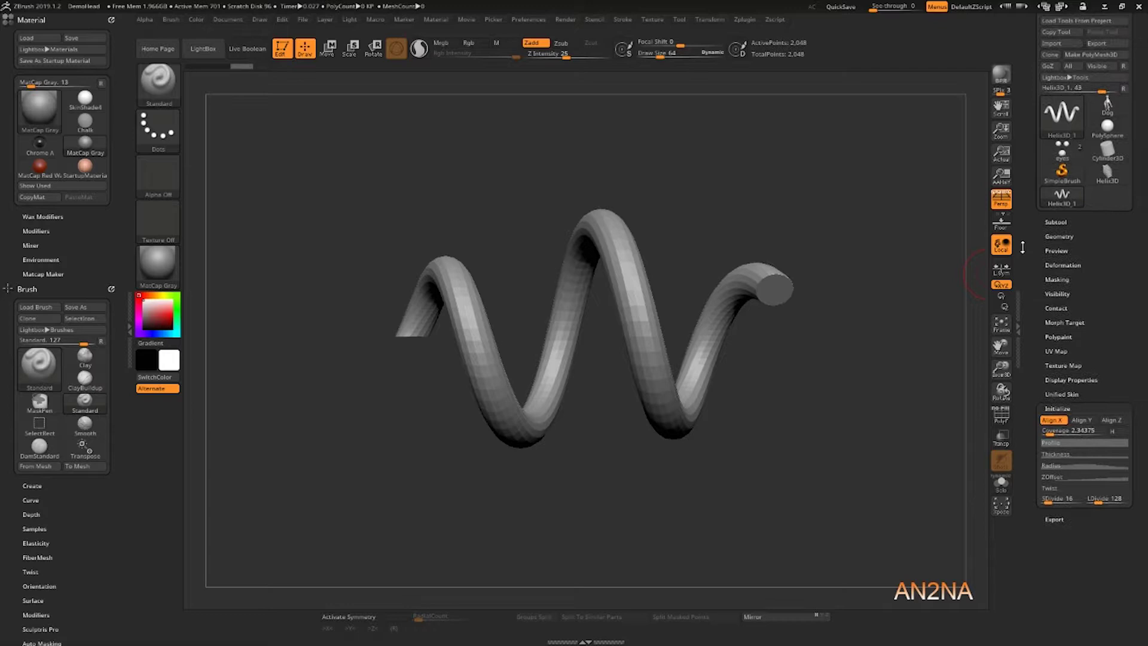
scroll(1056, 242, up, 2)
Append the DemoHead bust to Helix3D_1 and select the new DemoHead1 subtool.
click(1057, 250)
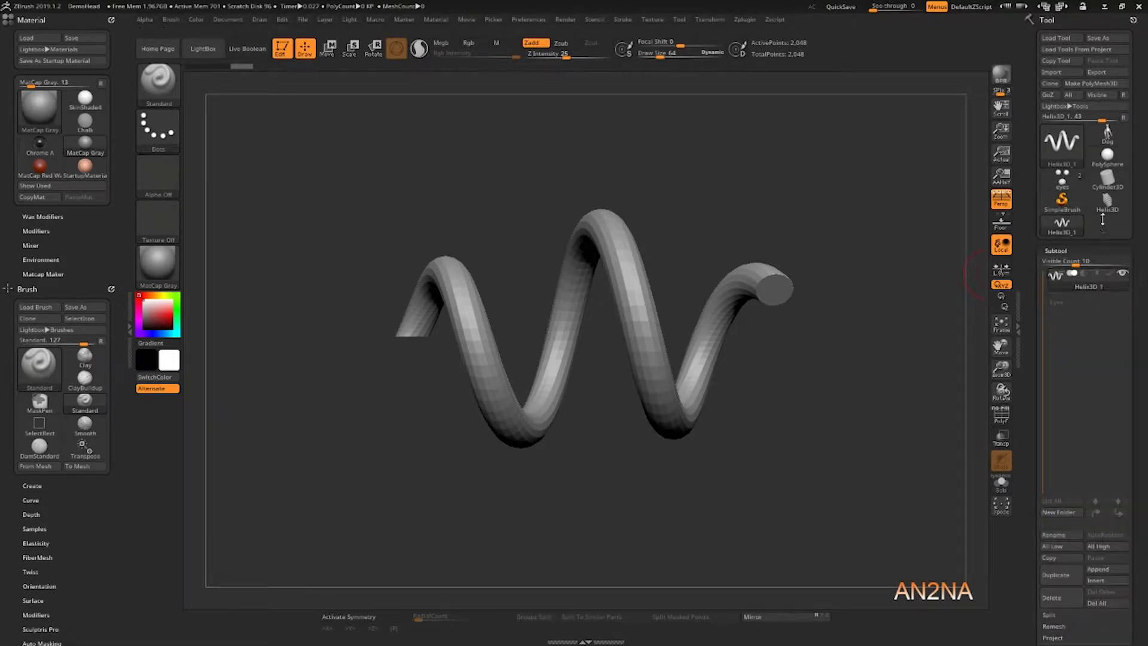
click(1064, 182)
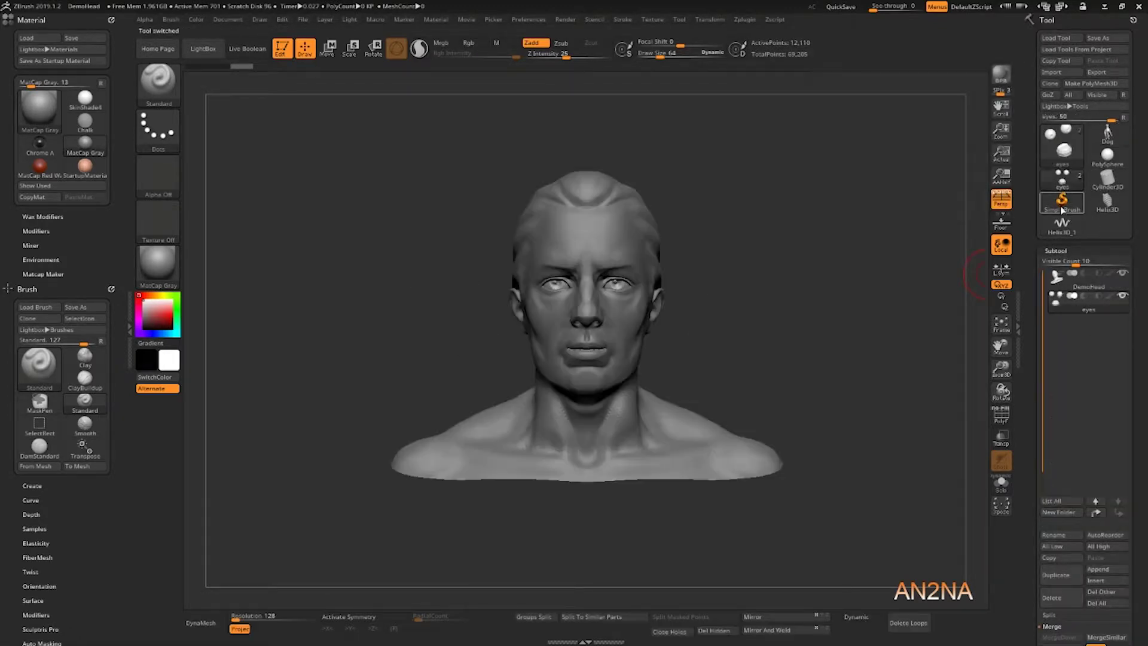
click(1057, 286)
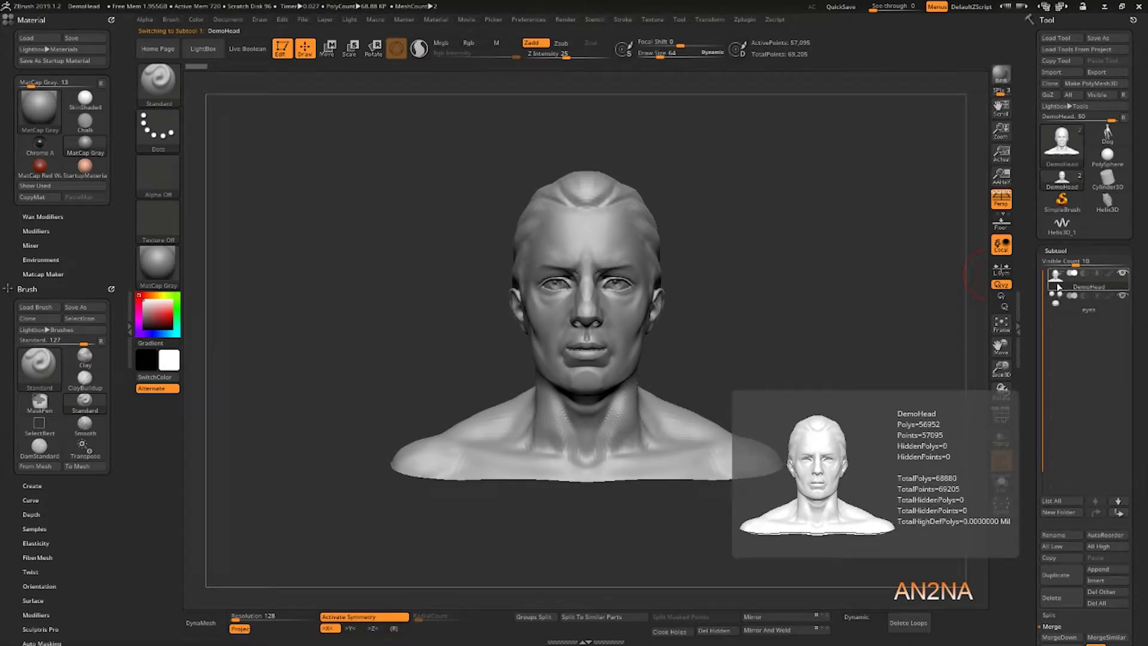
click(1063, 226)
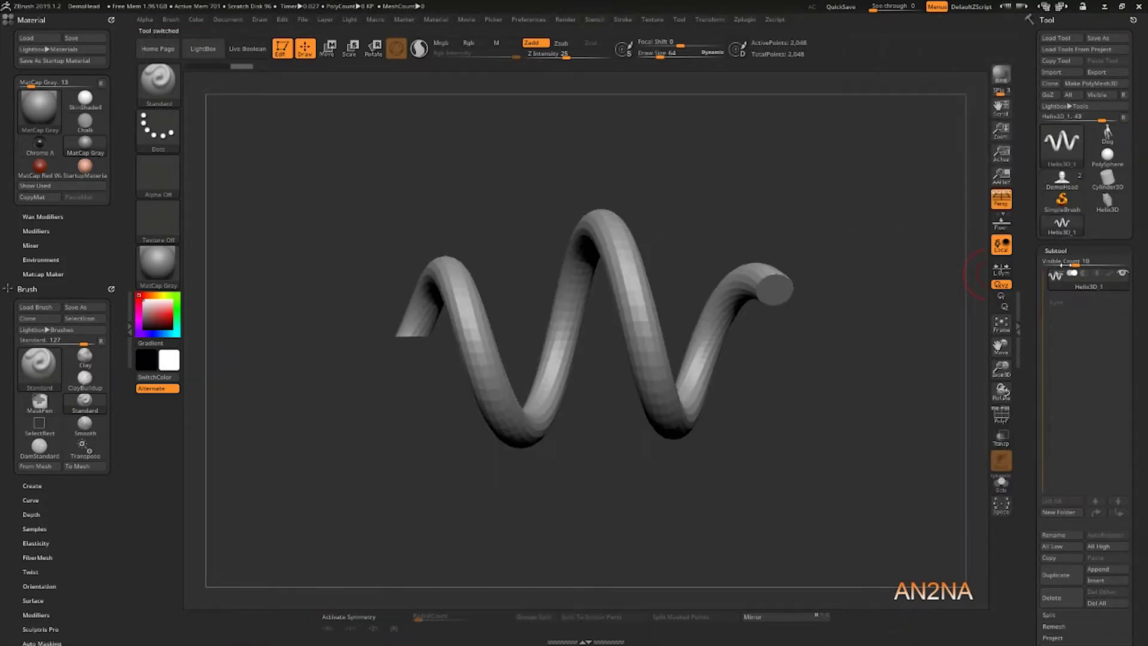
click(1105, 571)
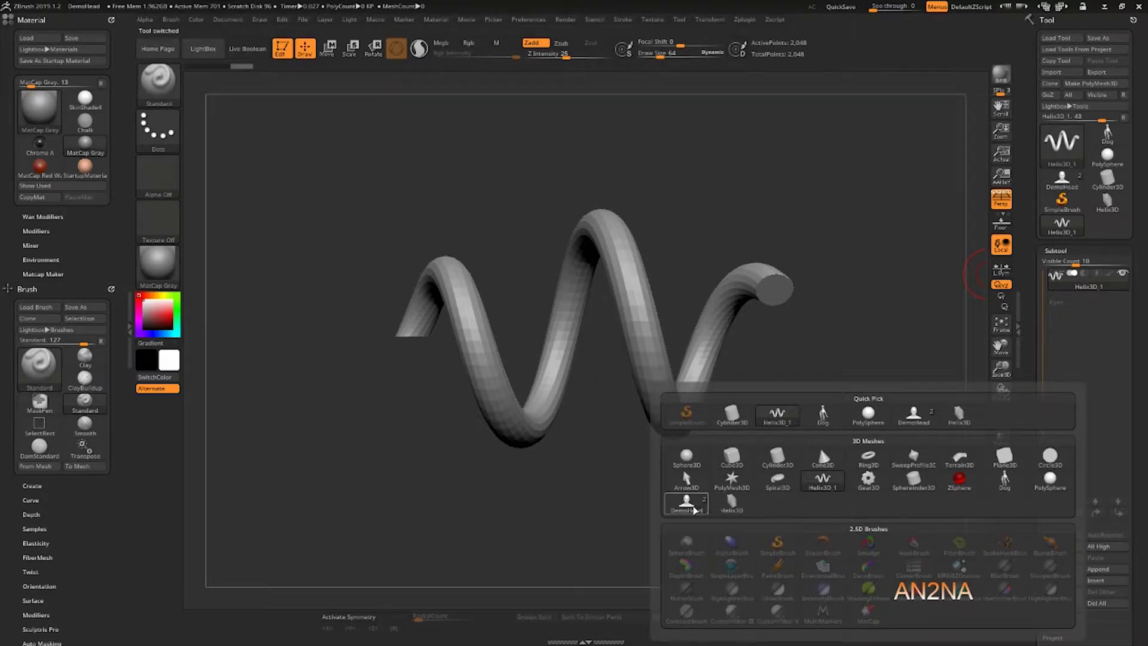
click(687, 500)
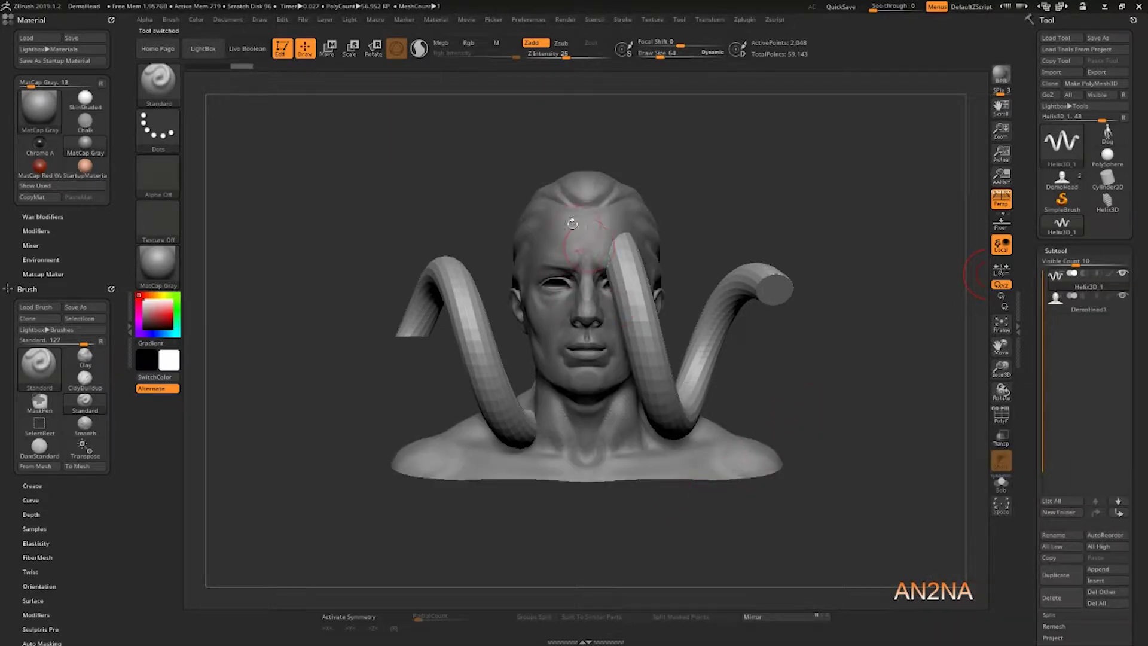
click(1059, 307)
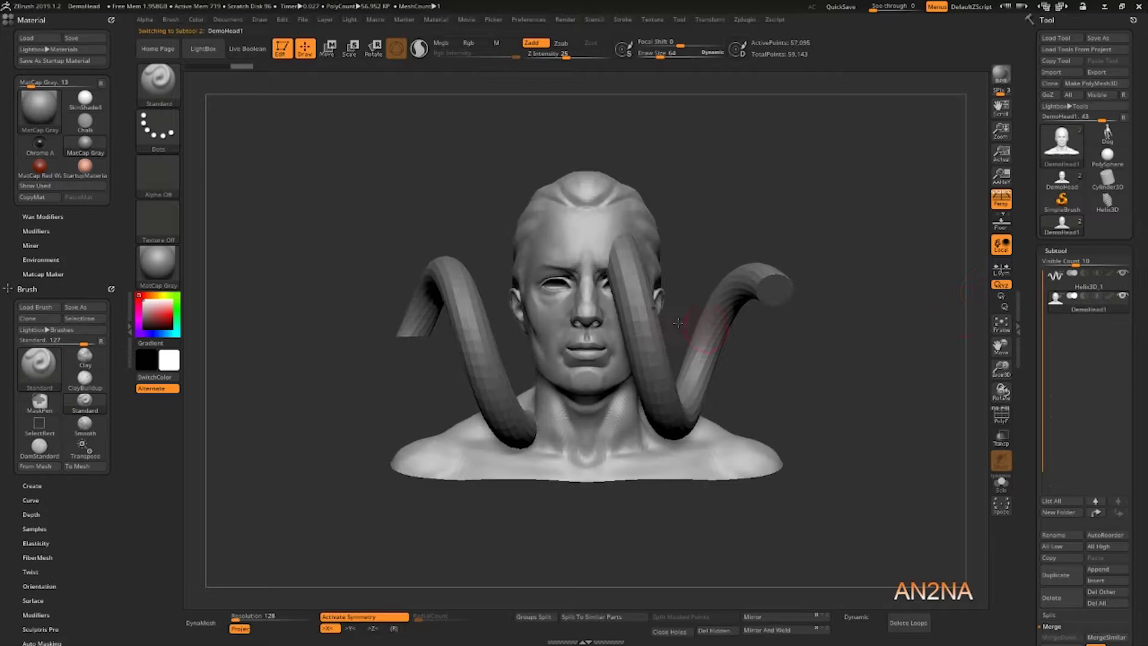
Reposition the DemoHead1 bust with Transpose Move, undoing the stray changes.
click(329, 49)
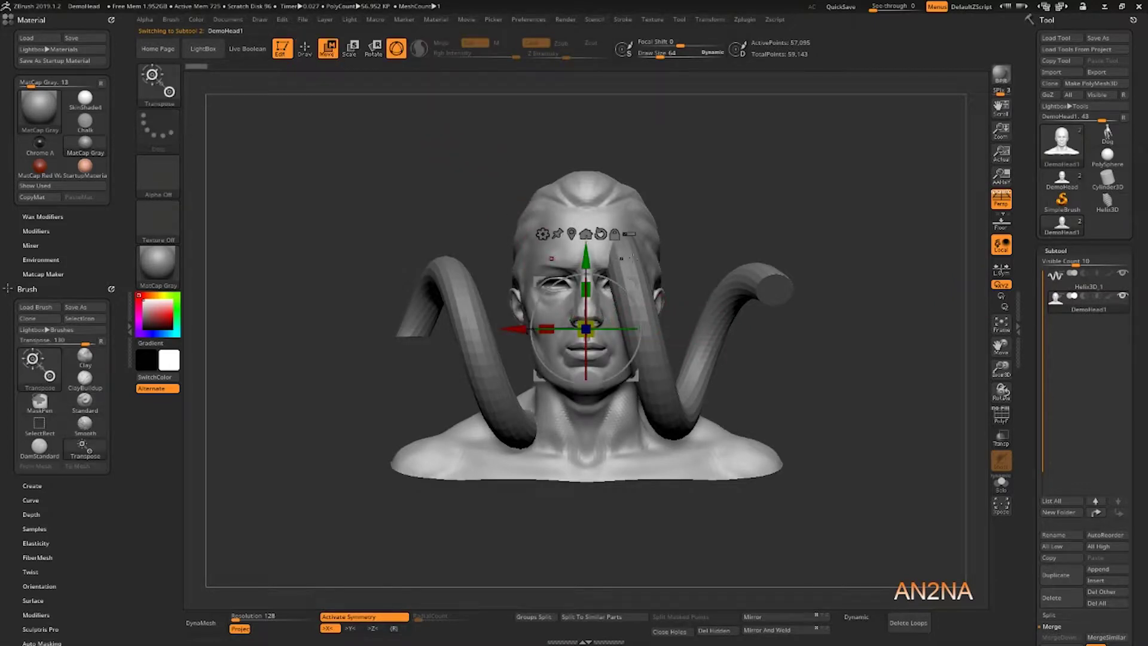
mouse_move(552, 269)
mouse_down()
mouse_move(528, 347)
mouse_move(359, 369)
mouse_move(386, 403)
mouse_up()
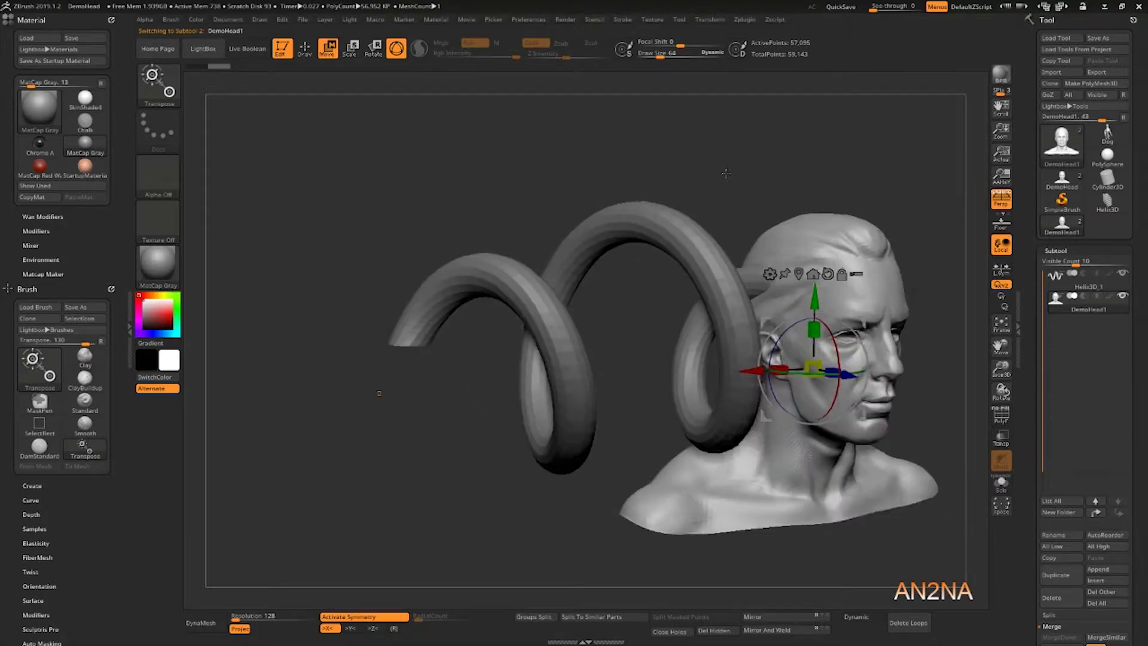
key(ctrl+z)
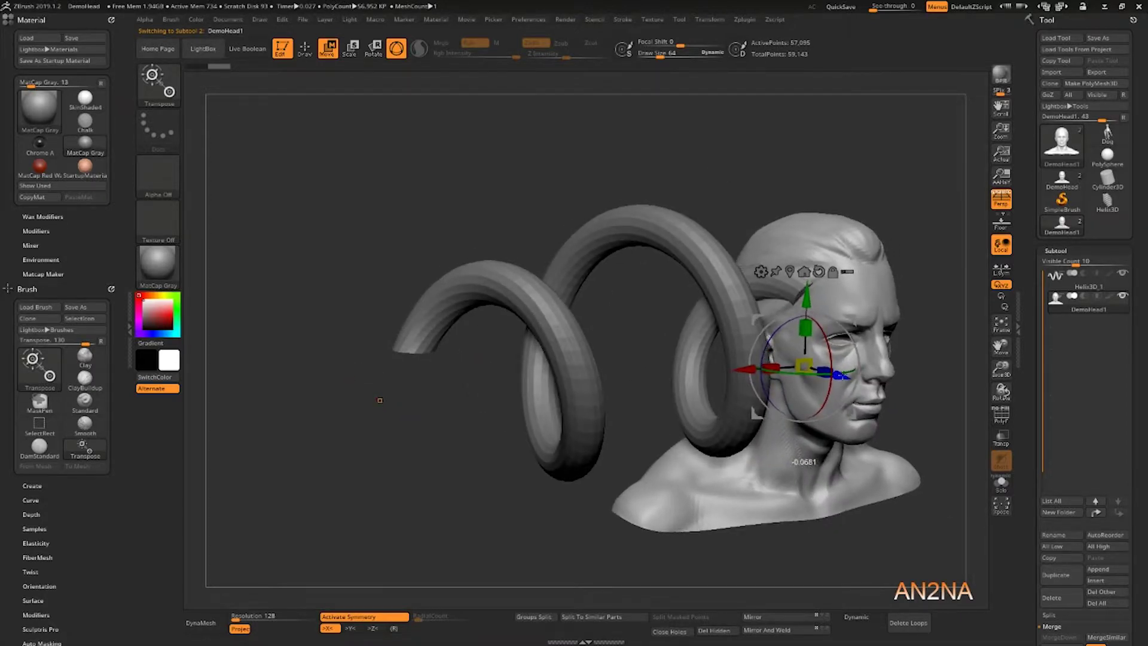
key(ctrl+z)
key(ctrl+z)
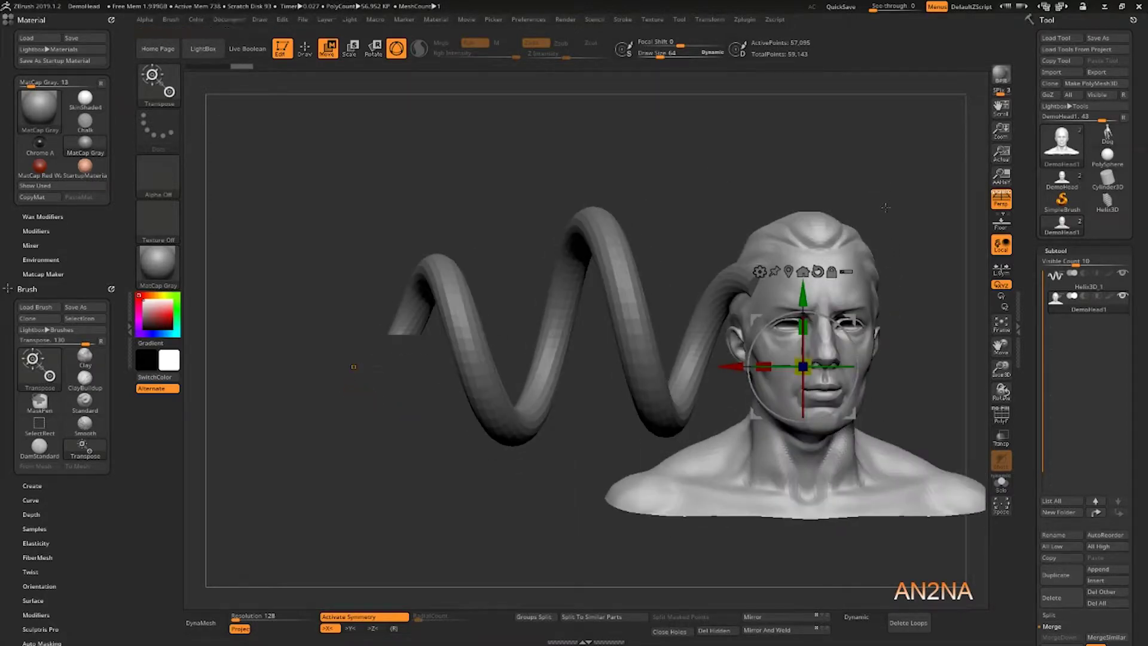
scroll(1040, 358, down, 5)
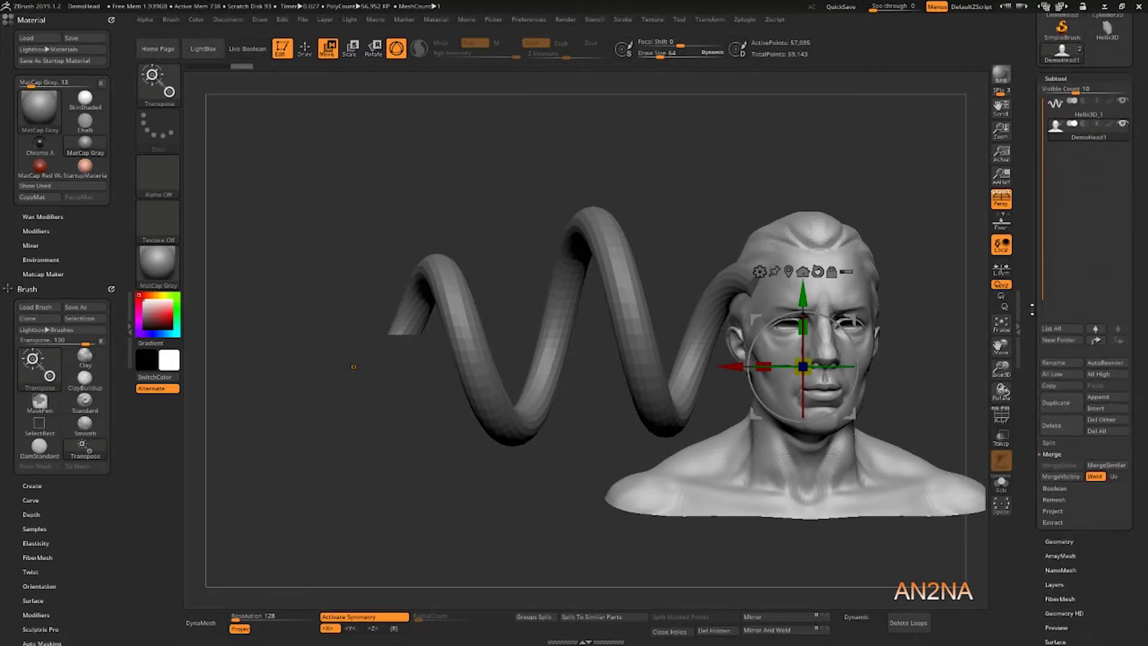
drag(359, 321, 235, 375)
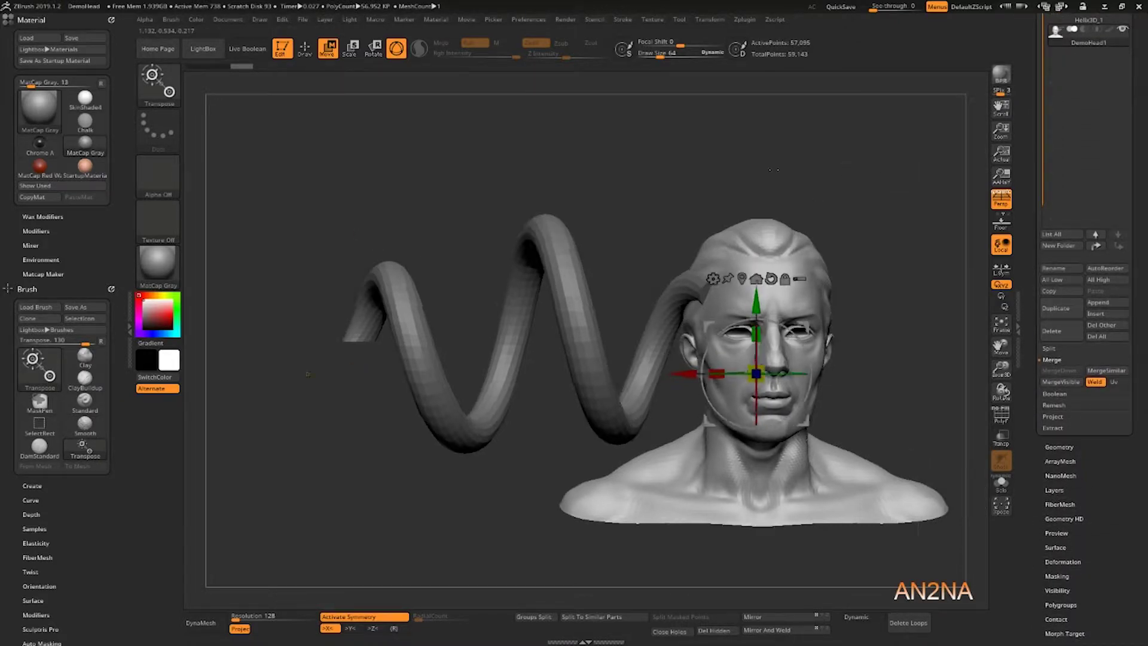
alt+drag(305, 342, 313, 349)
drag(633, 345, 652, 308)
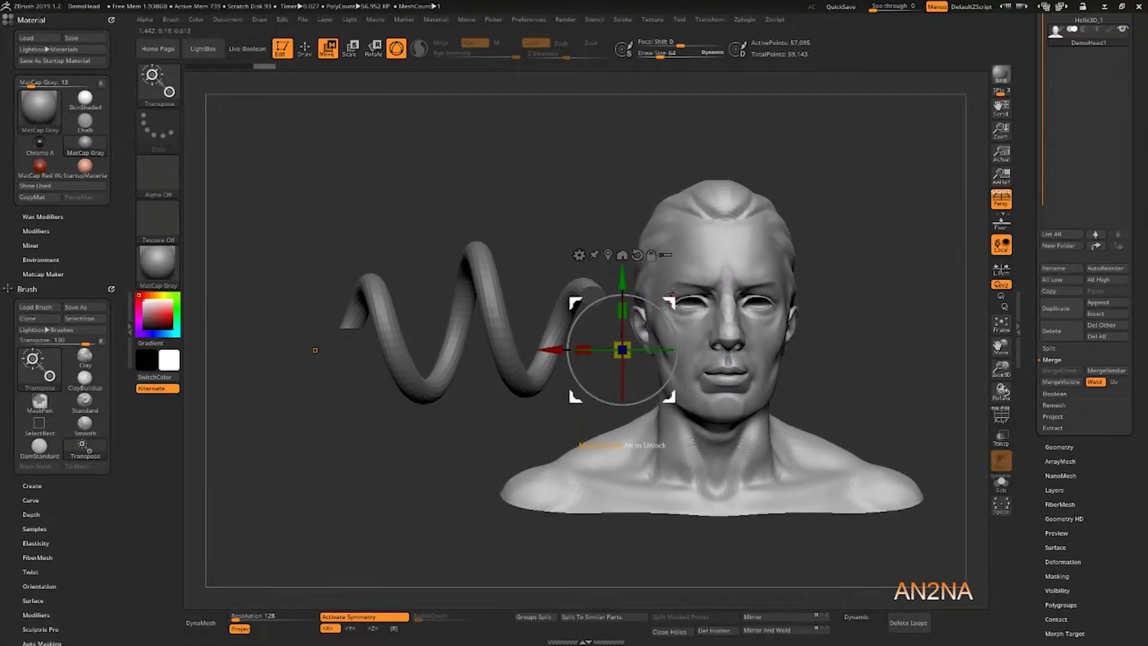
key(ctrl+z)
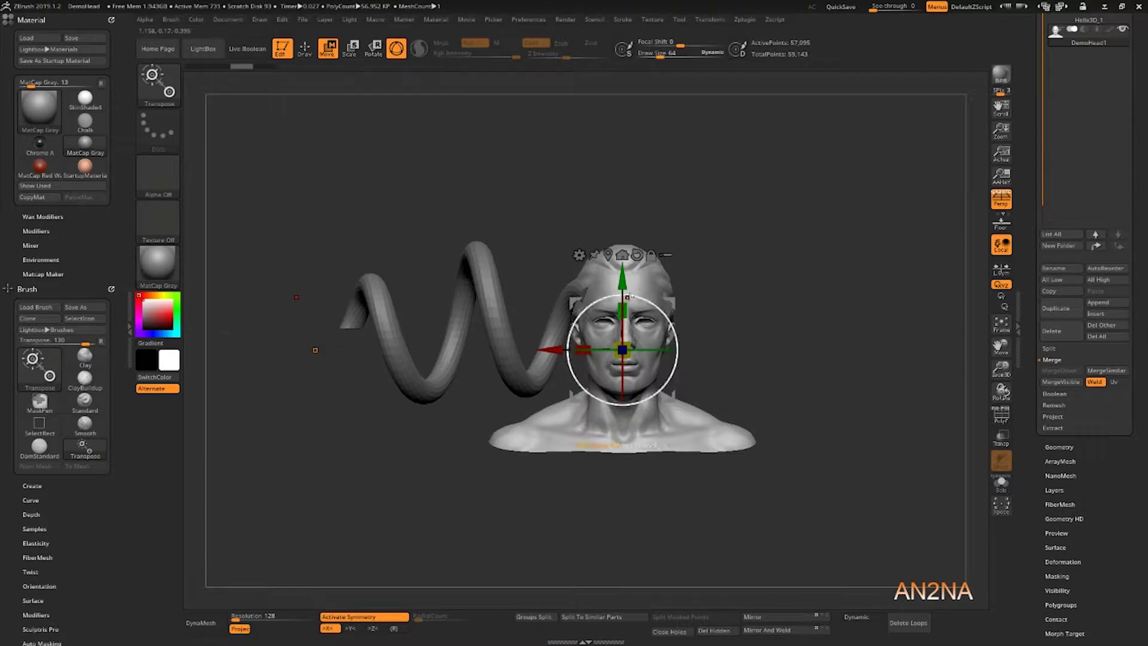
Turn off symmetry, scale the bust up slightly, and return to a front view.
key(x)
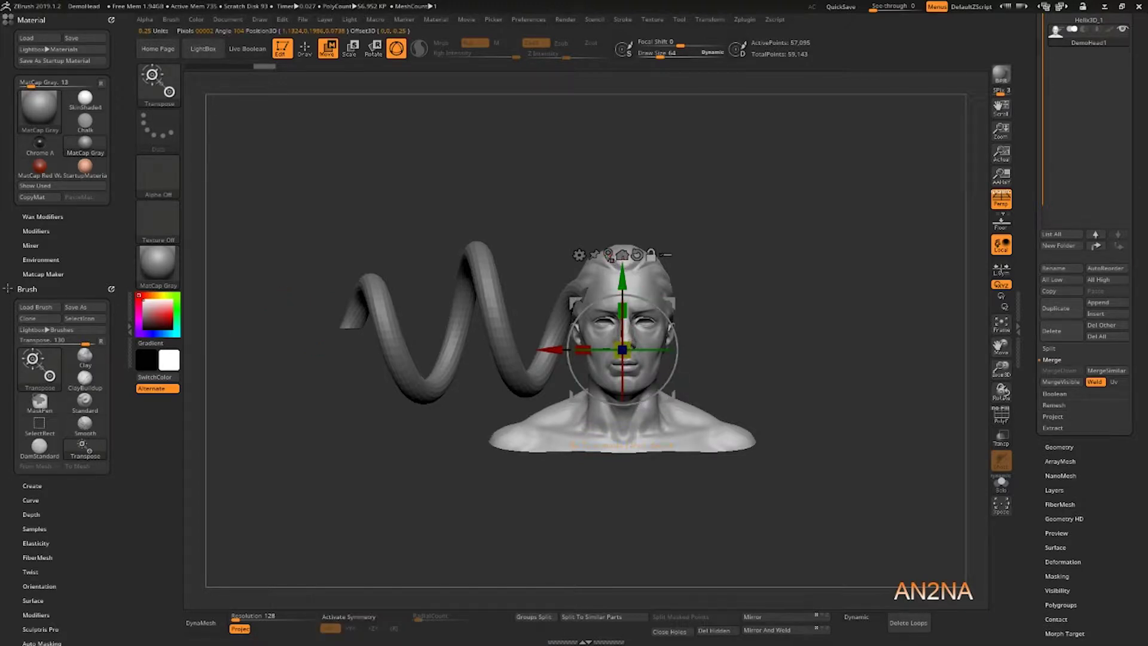
key(Up)
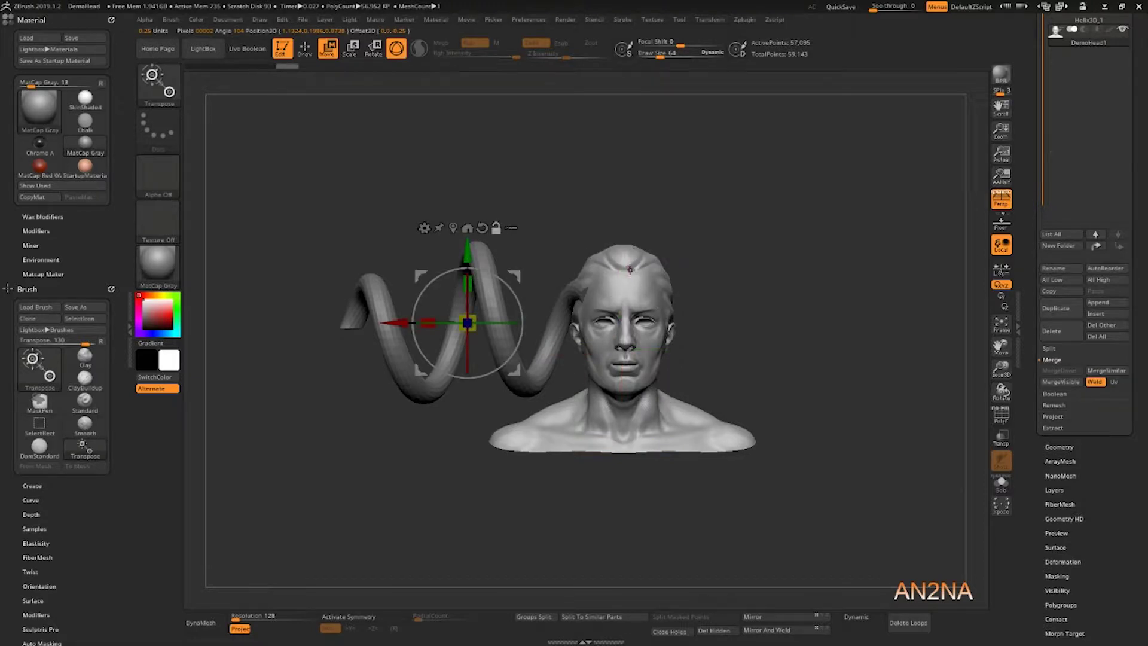
key(Down)
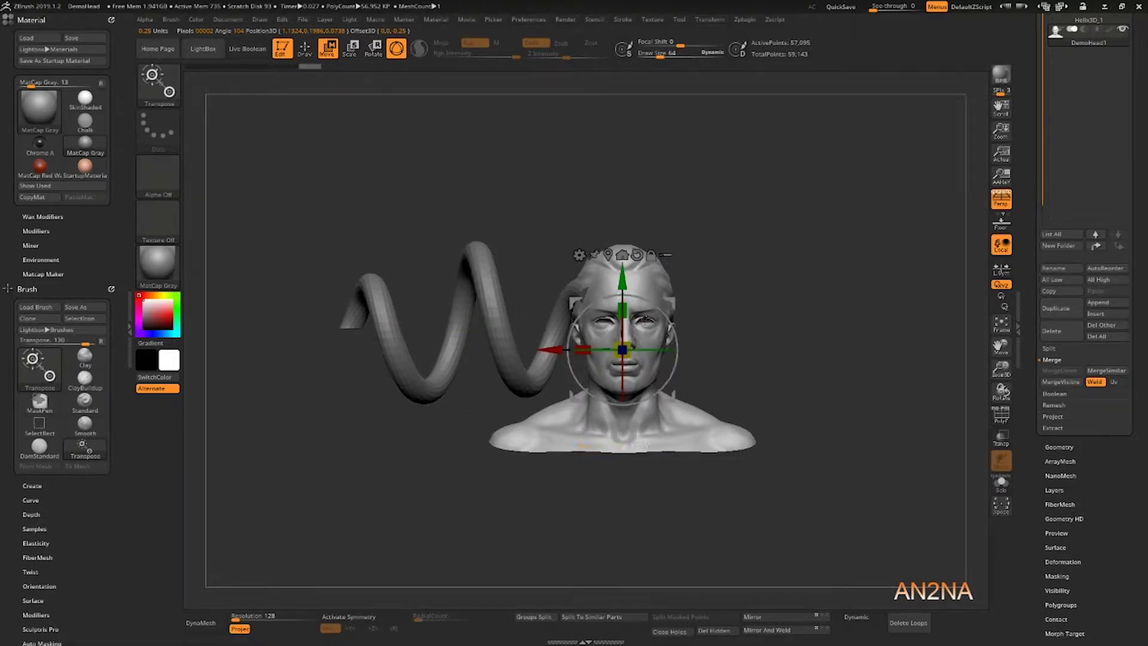
drag(629, 340, 640, 320)
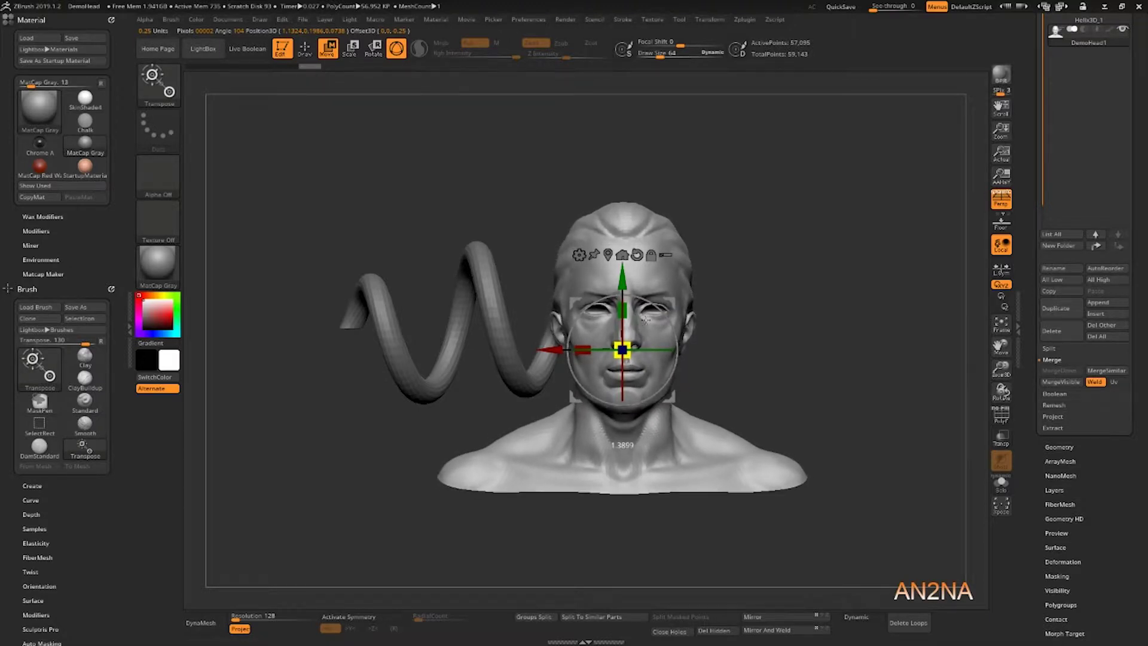
mouse_move(529, 171)
mouse_down()
mouse_move(514, 172)
mouse_move(628, 175)
mouse_up()
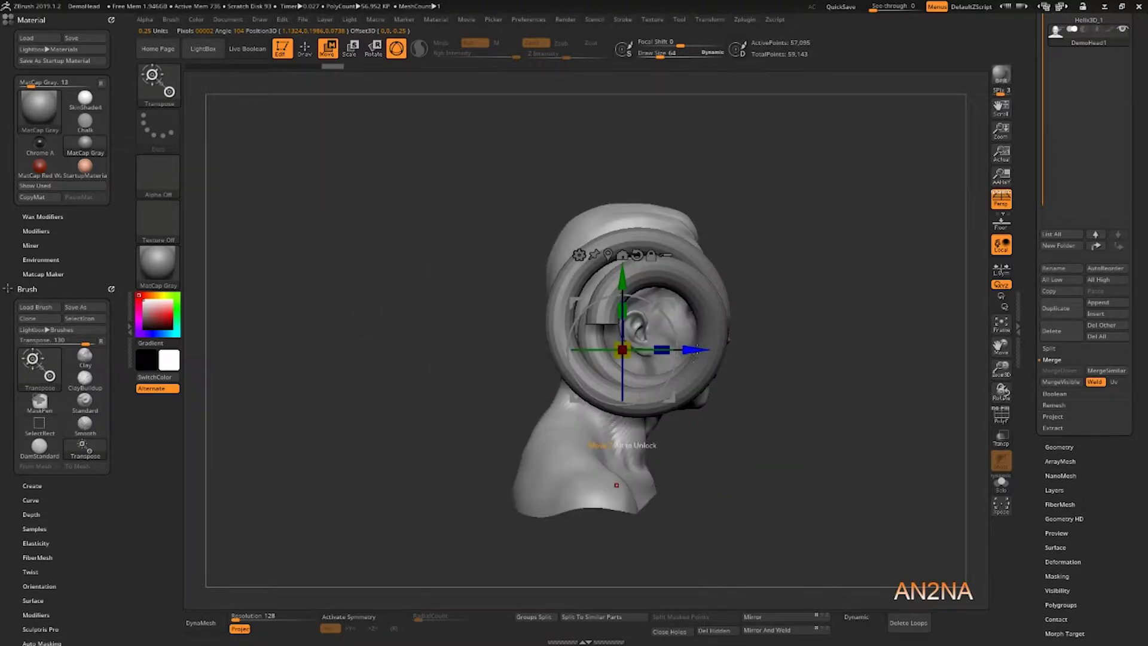
drag(628, 175, 742, 215)
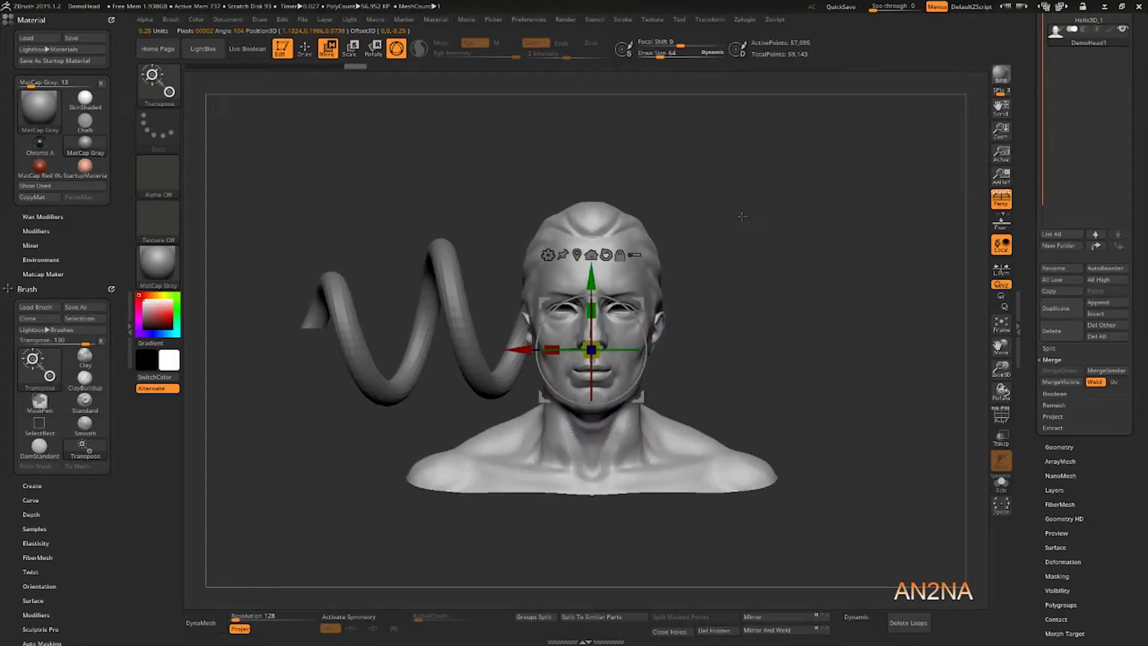
Lower Helix3D_1's Coverage to about 1.56 turns and view it in profile.
alt+click(489, 323)
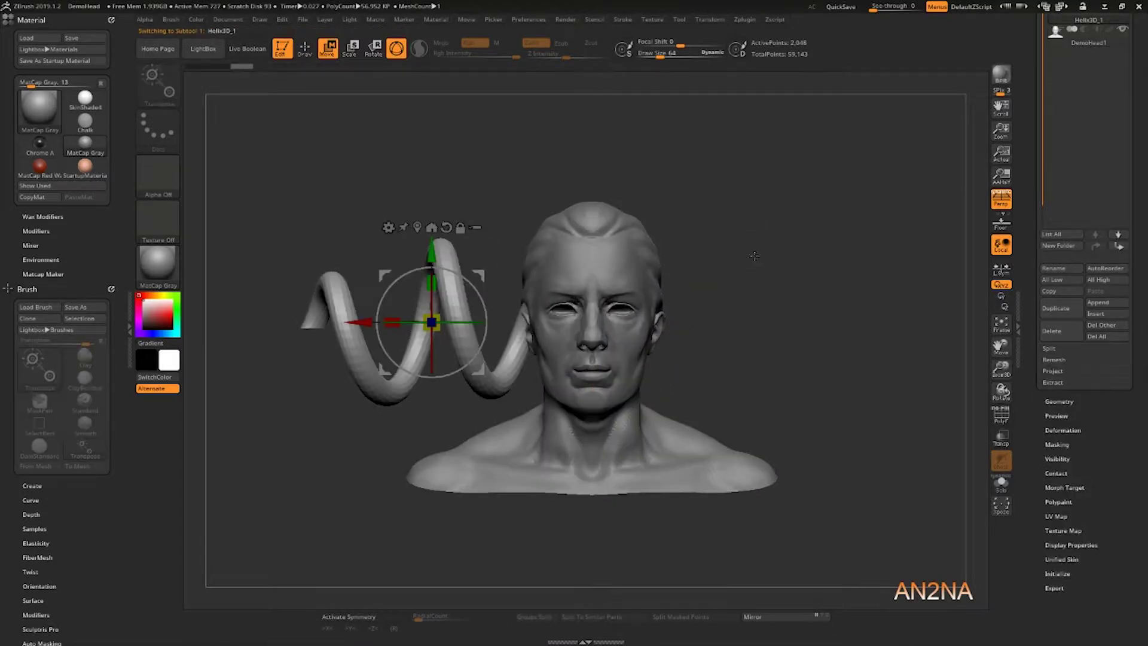
drag(755, 257, 956, 437)
click(1058, 573)
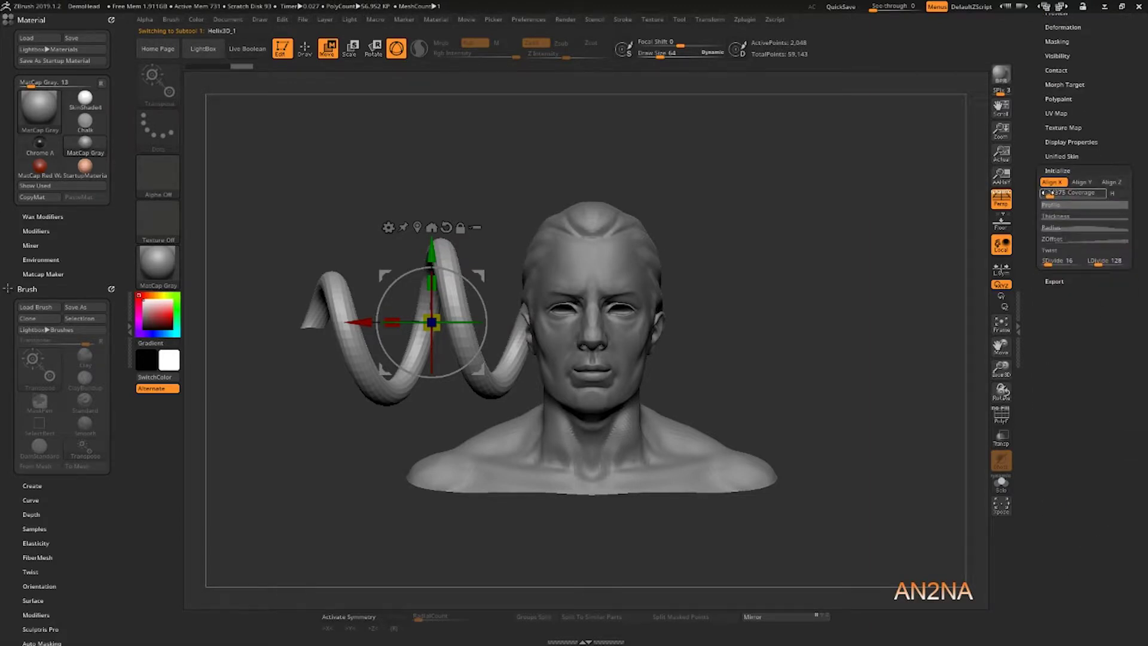
drag(1050, 191, 1057, 195)
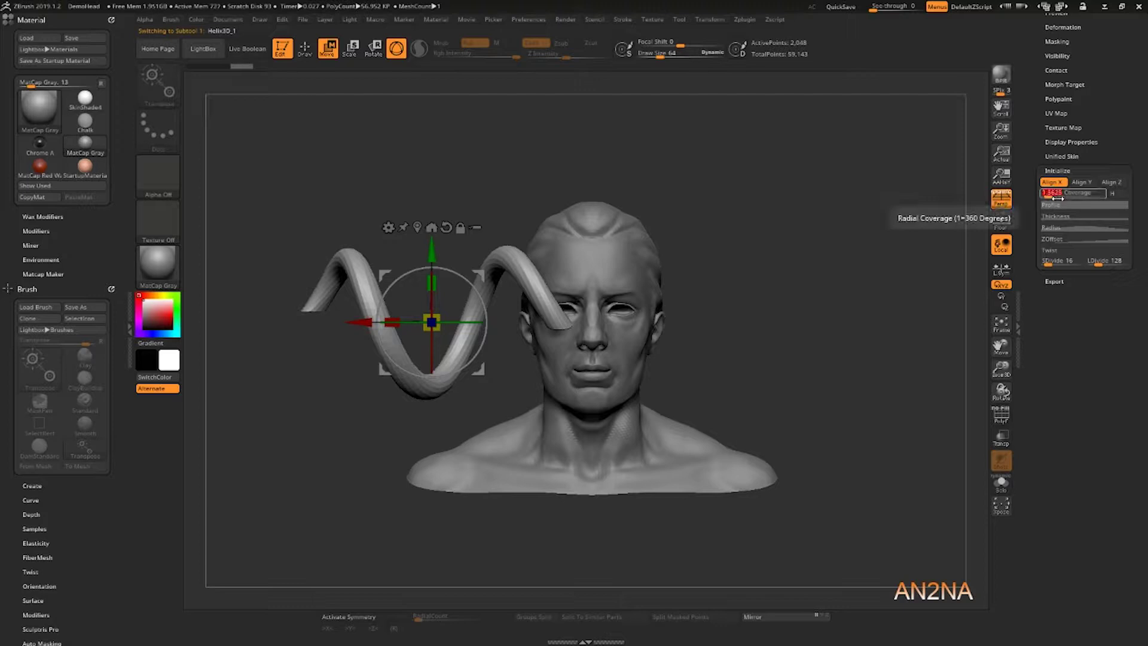
mouse_move(808, 225)
mouse_down()
mouse_move(507, 224)
mouse_move(645, 224)
mouse_up()
Shift DemoHead1 right relative to the horn, then reselect Helix3D_1 from the front view.
alt+click(503, 270)
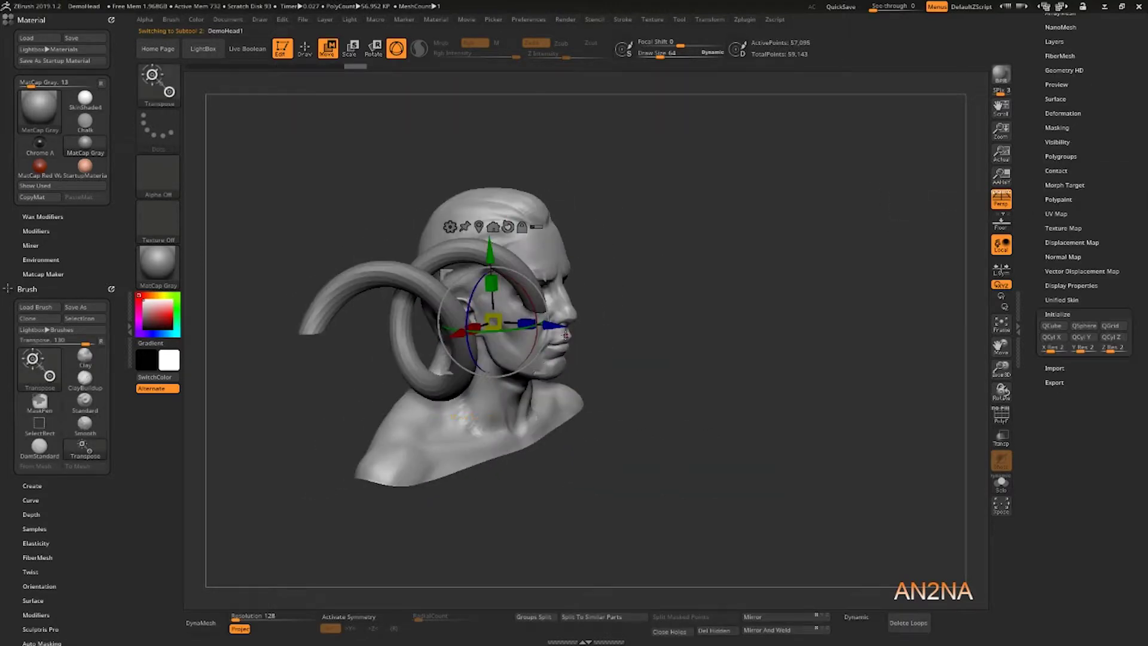
drag(565, 335, 600, 323)
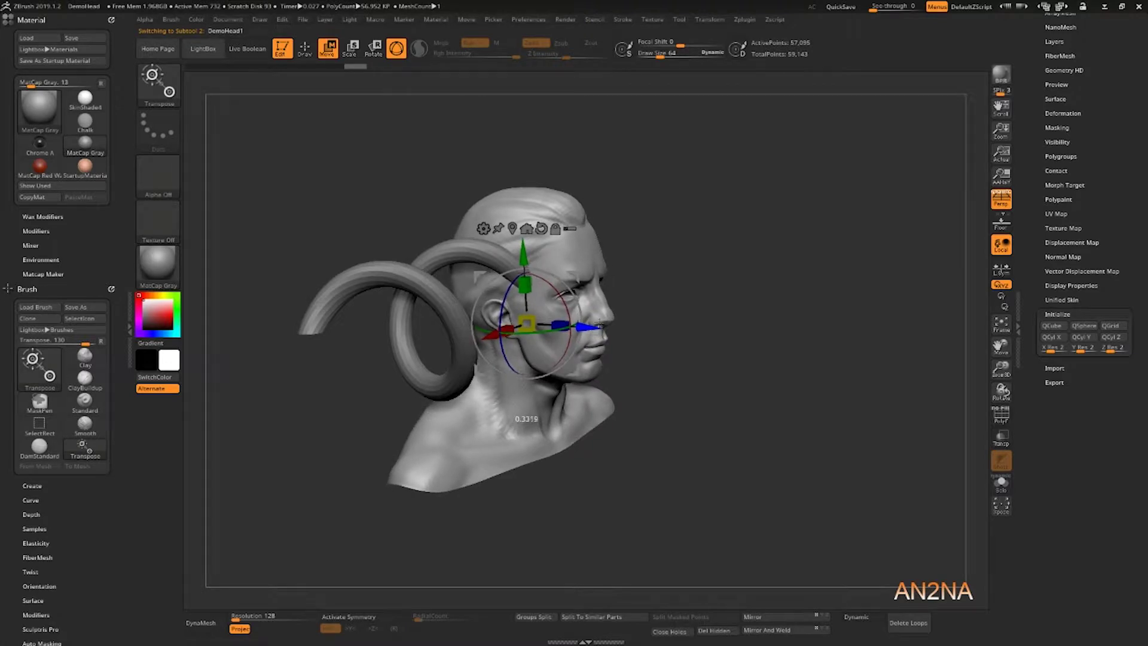
drag(762, 224, 822, 242)
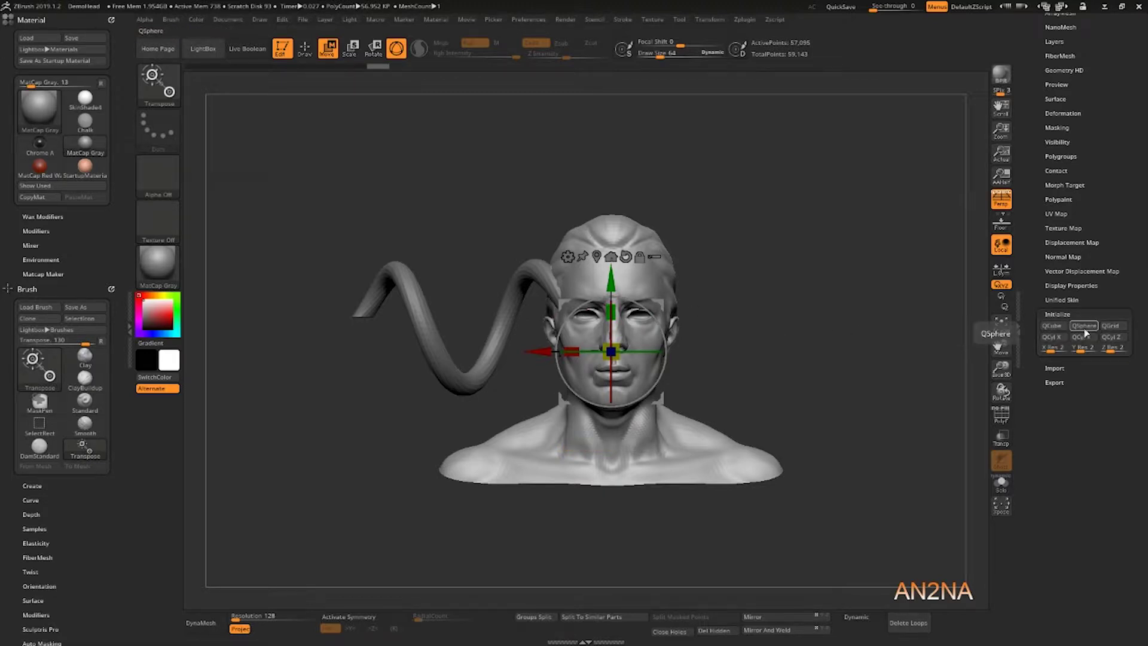
alt+click(539, 292)
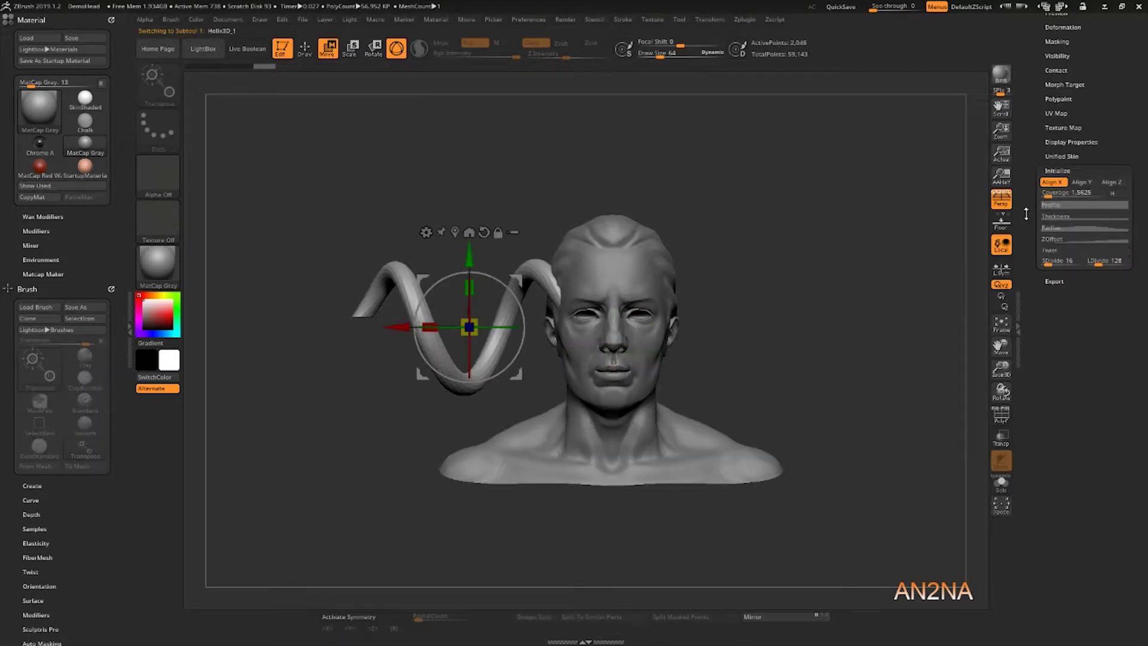
Edit the Profile curve points to flatten the horn's cross-section with a groove.
drag(1024, 206, 1026, 249)
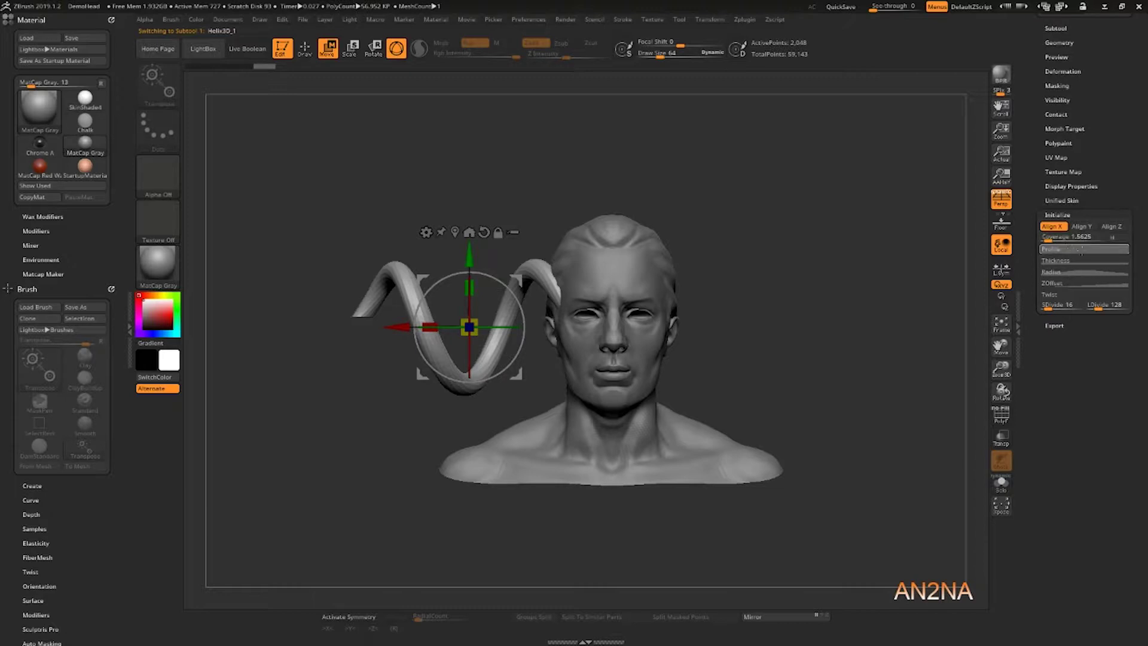
click(1068, 250)
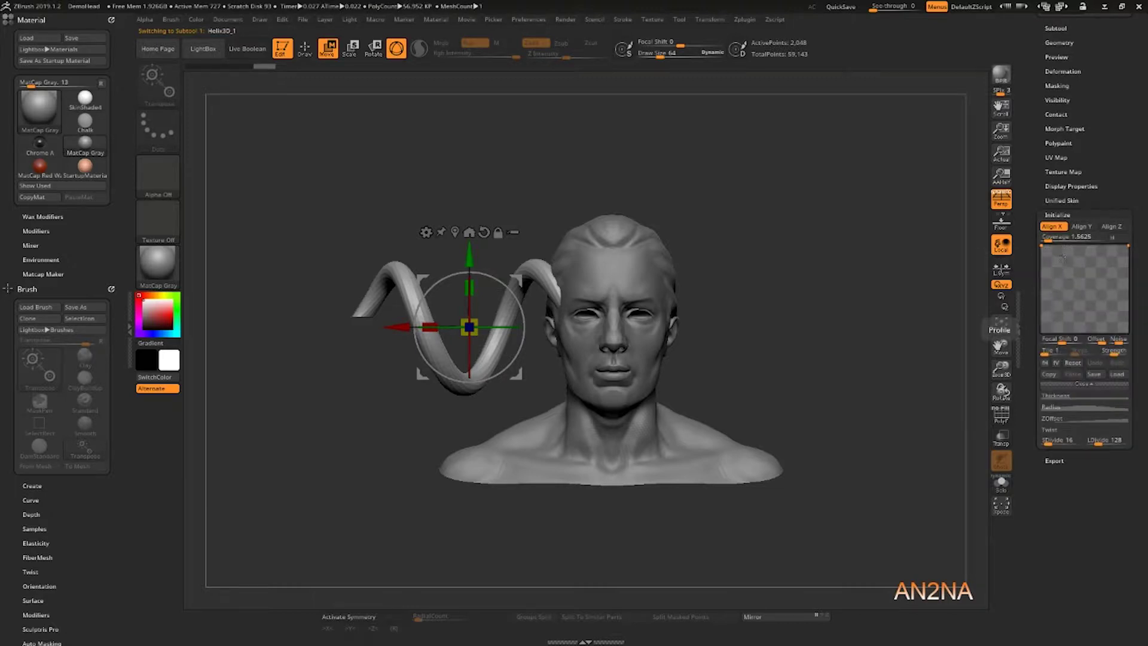
mouse_move(862, 233)
mouse_down()
mouse_move(841, 205)
mouse_move(842, 234)
mouse_up()
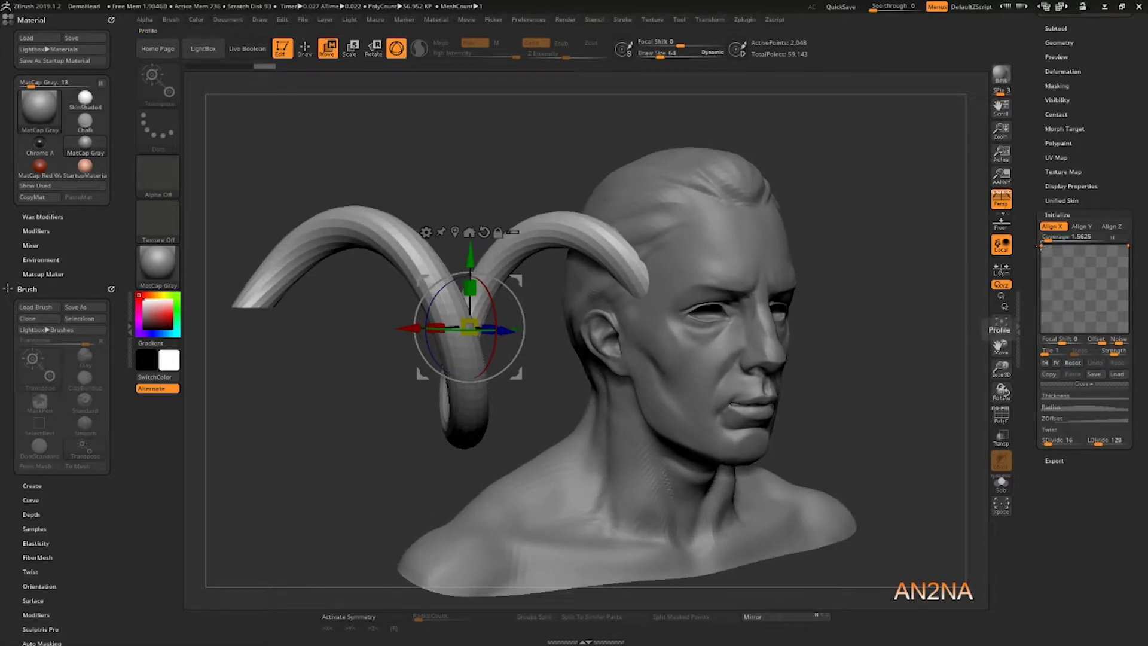
drag(1048, 250, 1054, 287)
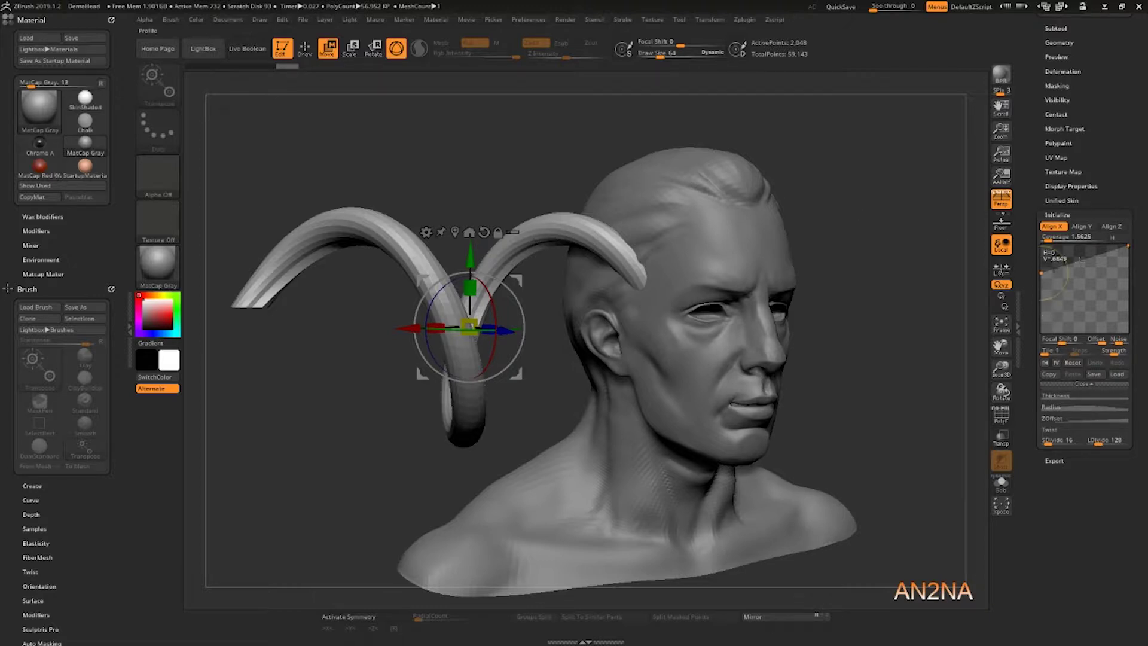
drag(1083, 259, 1082, 285)
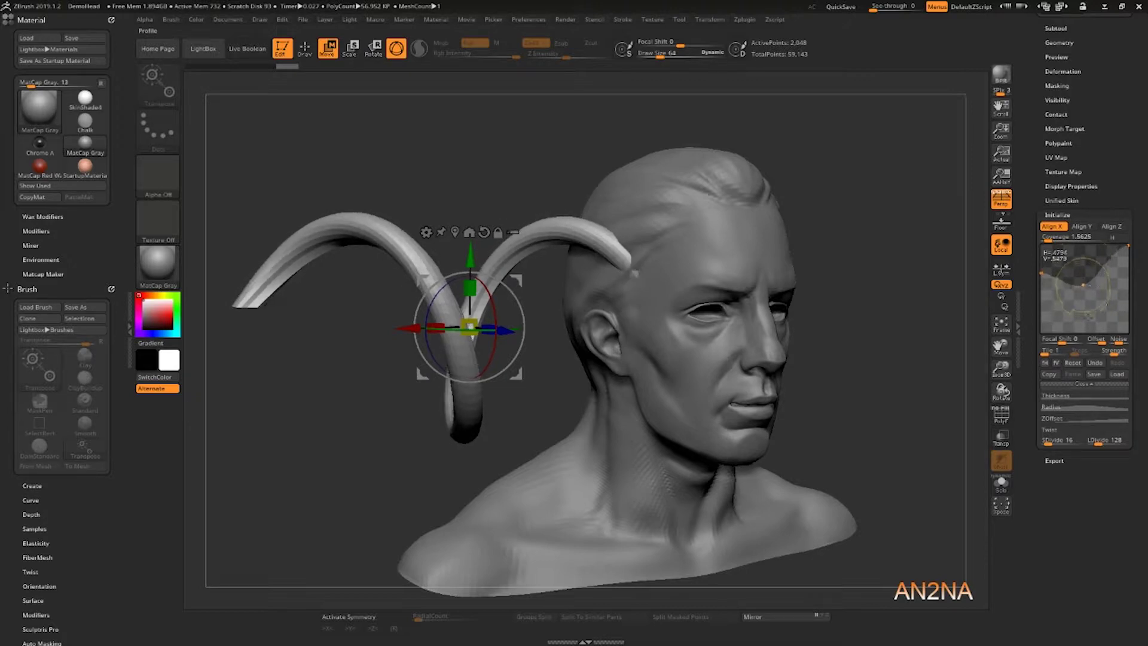
Shape the Thickness curve with a thicker base, thinner middle and adjusted tip.
click(1055, 395)
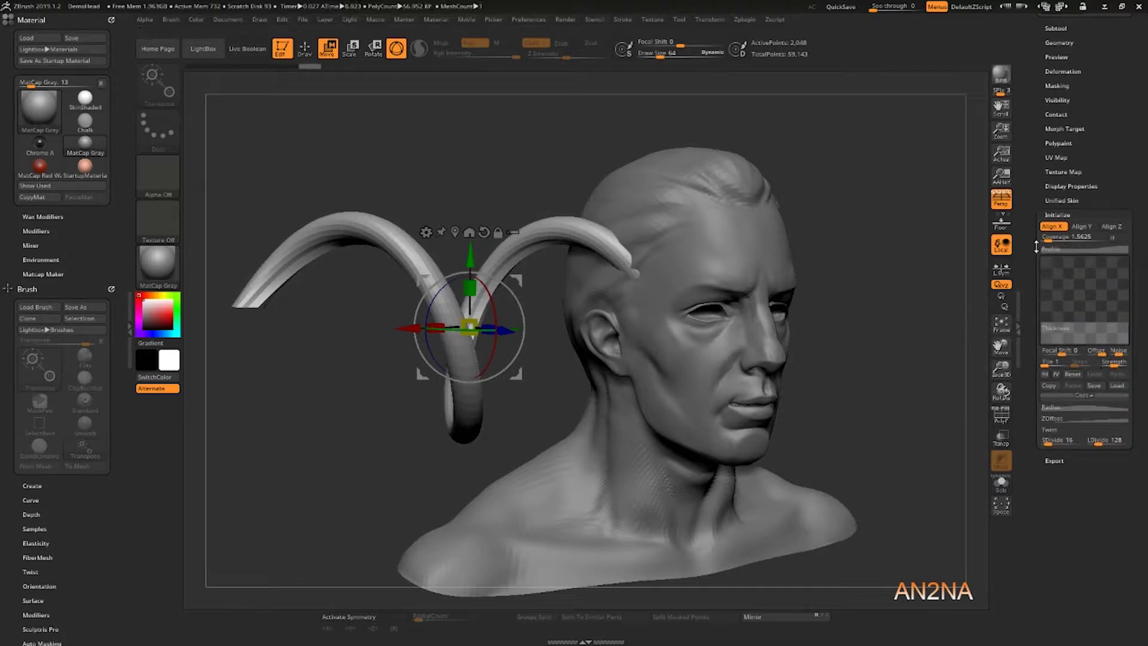
drag(1043, 315, 1042, 345)
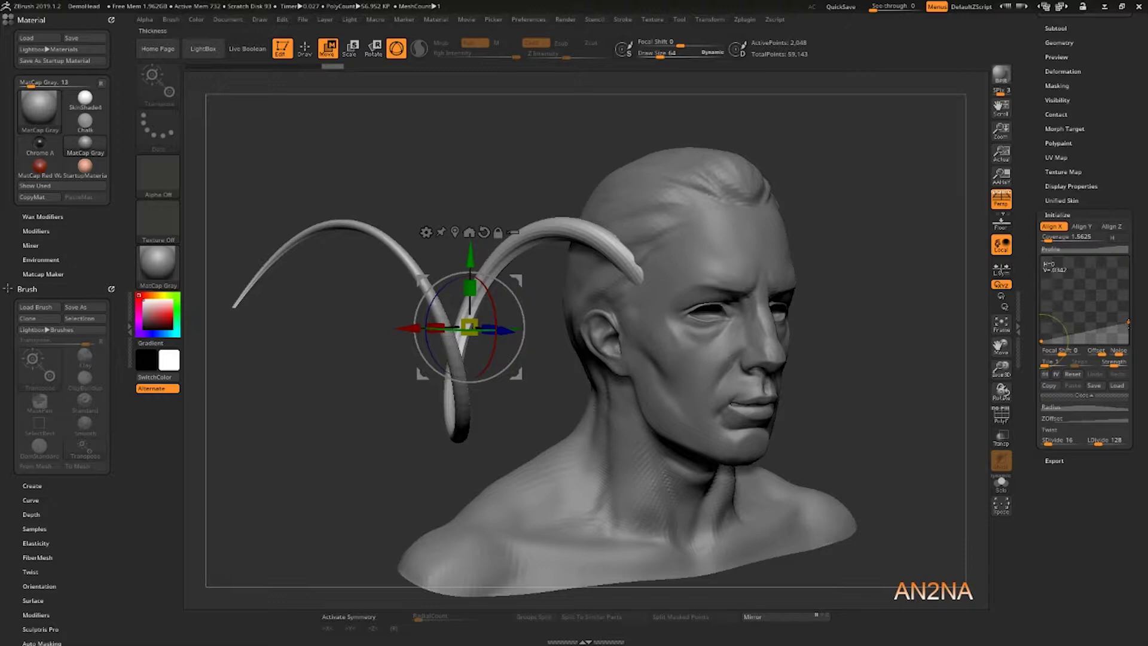
mouse_move(1129, 325)
mouse_down()
mouse_move(1117, 304)
mouse_move(1133, 284)
mouse_up()
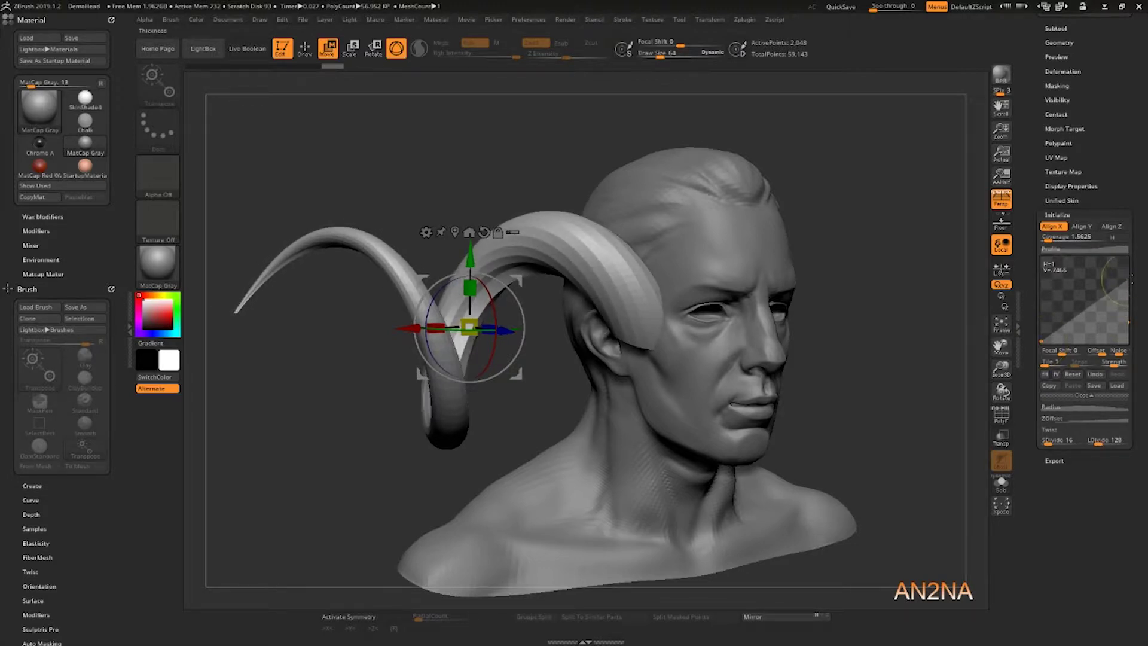
mouse_move(1113, 289)
mouse_down()
mouse_move(1088, 308)
mouse_move(1069, 297)
mouse_up()
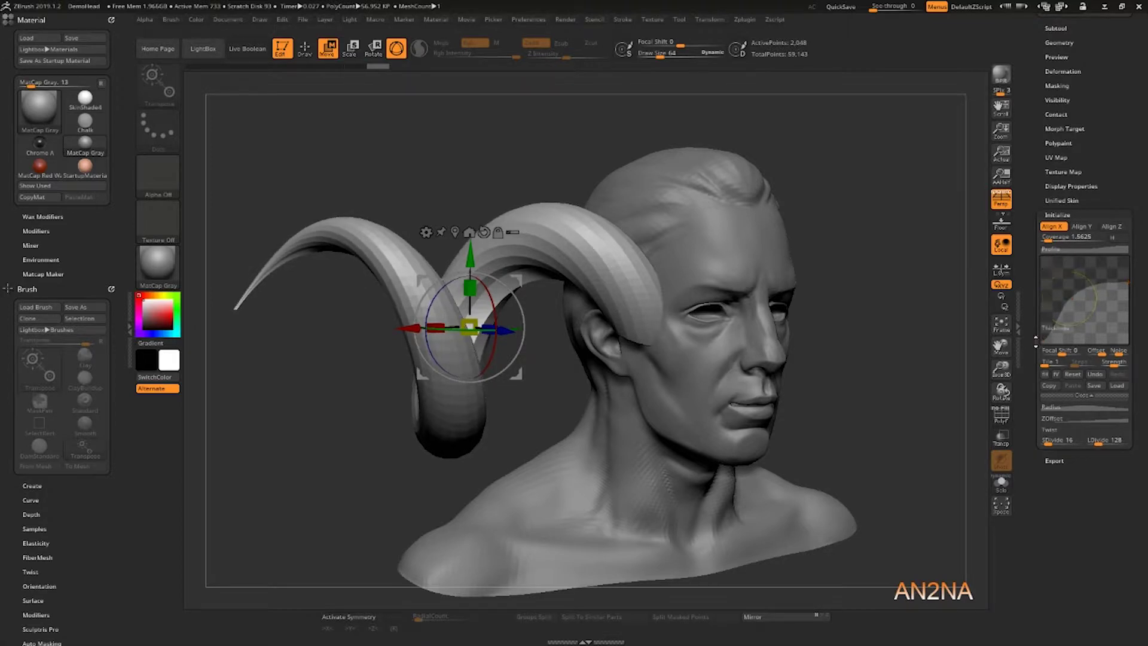
drag(1041, 339, 1041, 333)
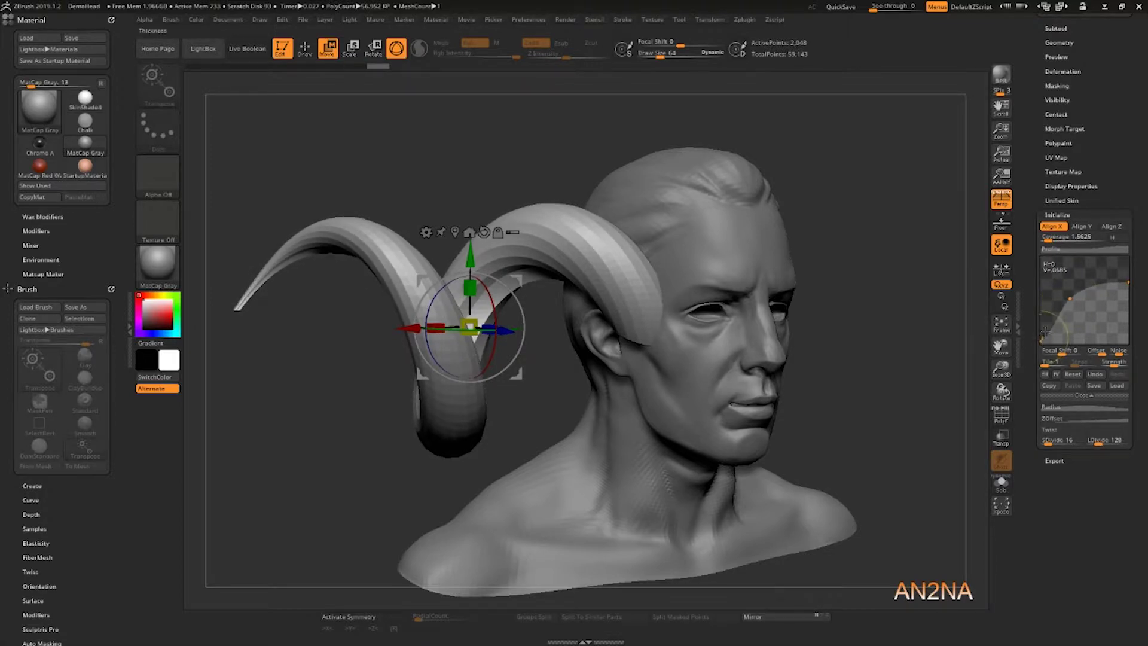
drag(1070, 298, 1072, 306)
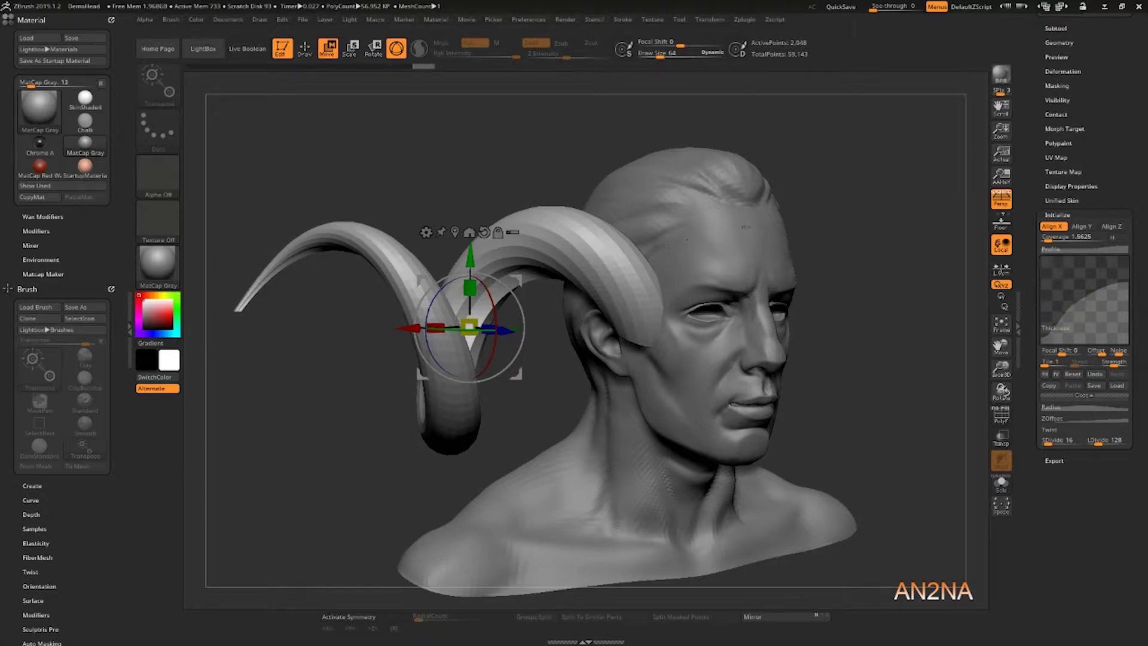
drag(899, 193, 875, 197)
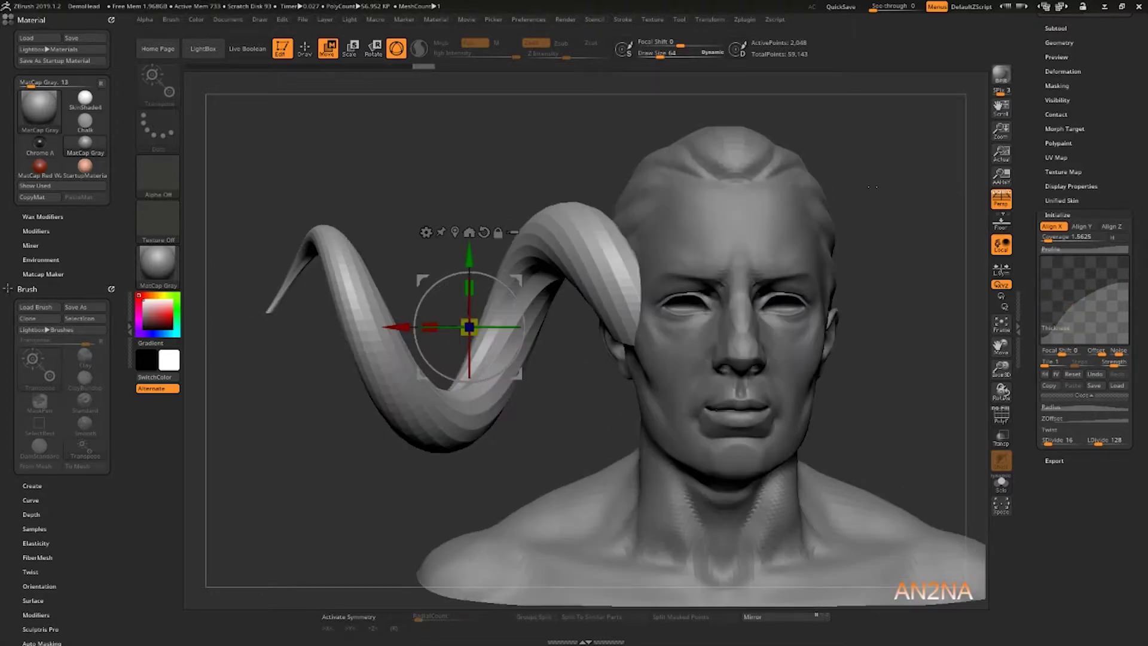
Select the DemoHead1 subtool and Transpose-move the bust slightly down, viewing it in three-quarter.
alt+click(682, 230)
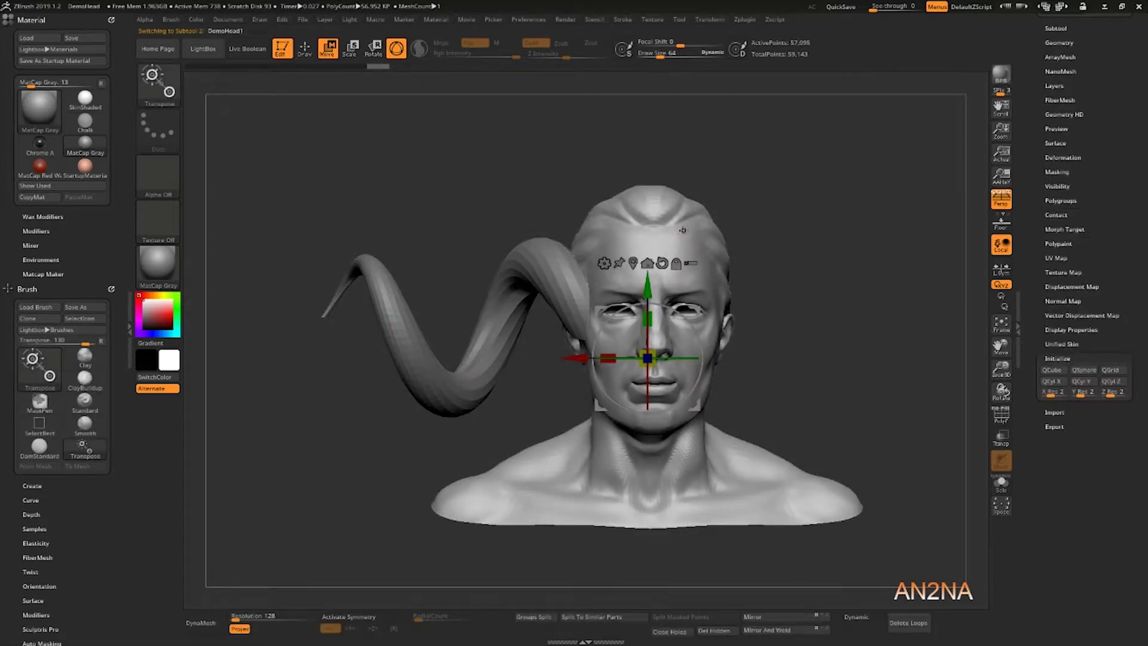
drag(648, 316, 648, 368)
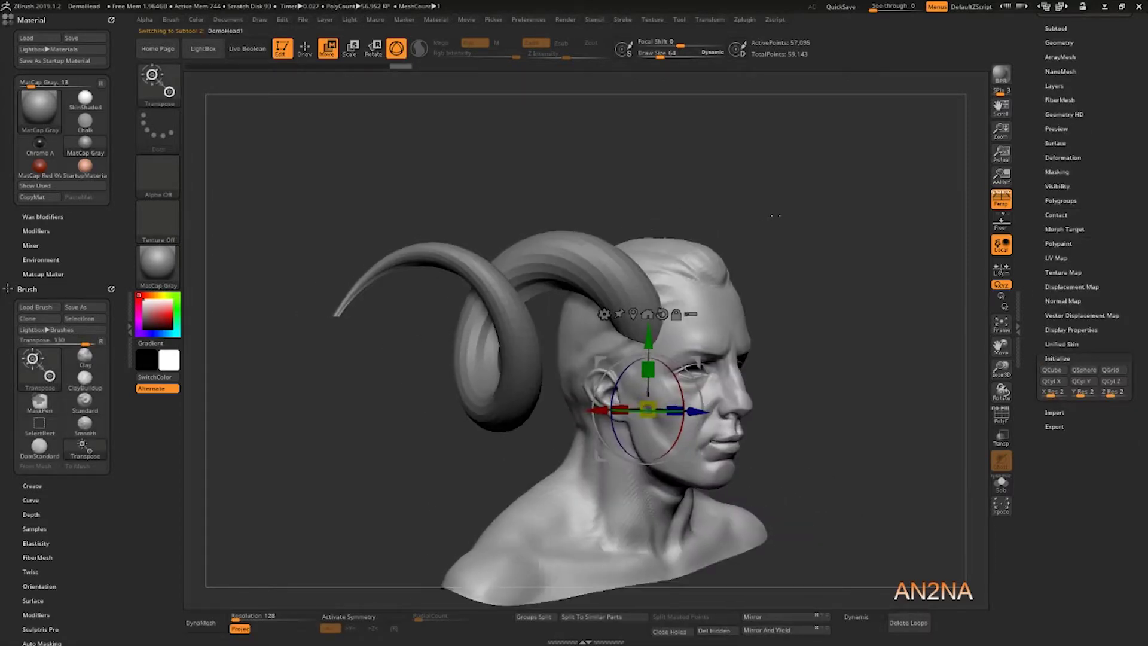
mouse_move(745, 216)
mouse_down()
mouse_move(769, 219)
mouse_move(783, 200)
mouse_up()
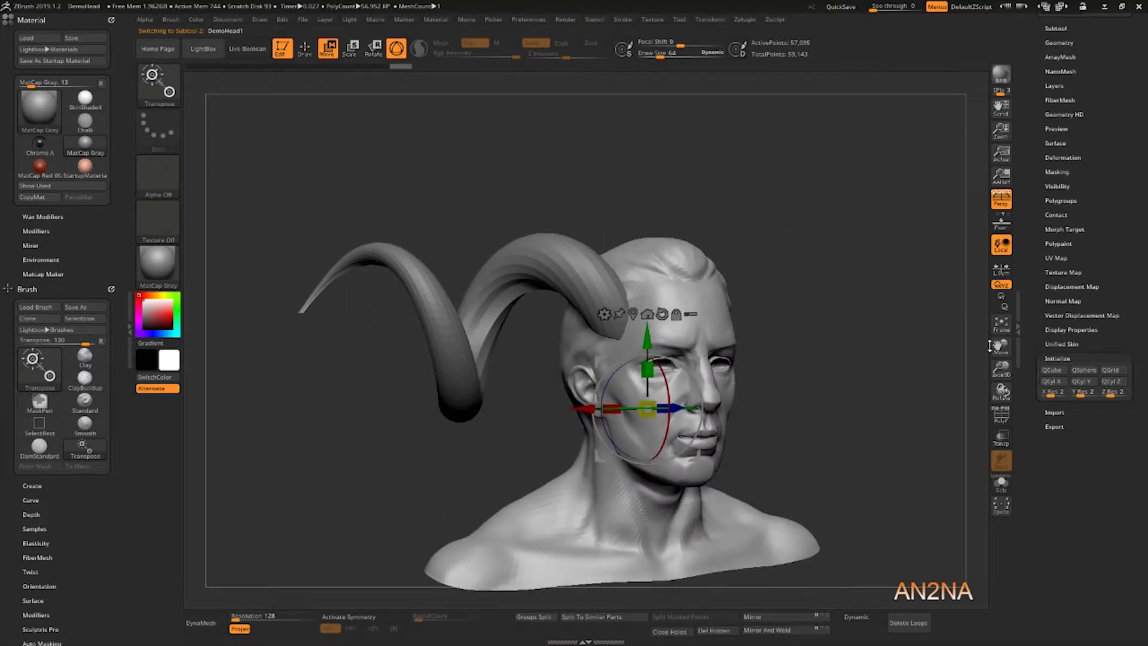
Reselect Helix3D_1 and bend its ZOffset curve so the horn curls thickly around the head.
alt+click(553, 261)
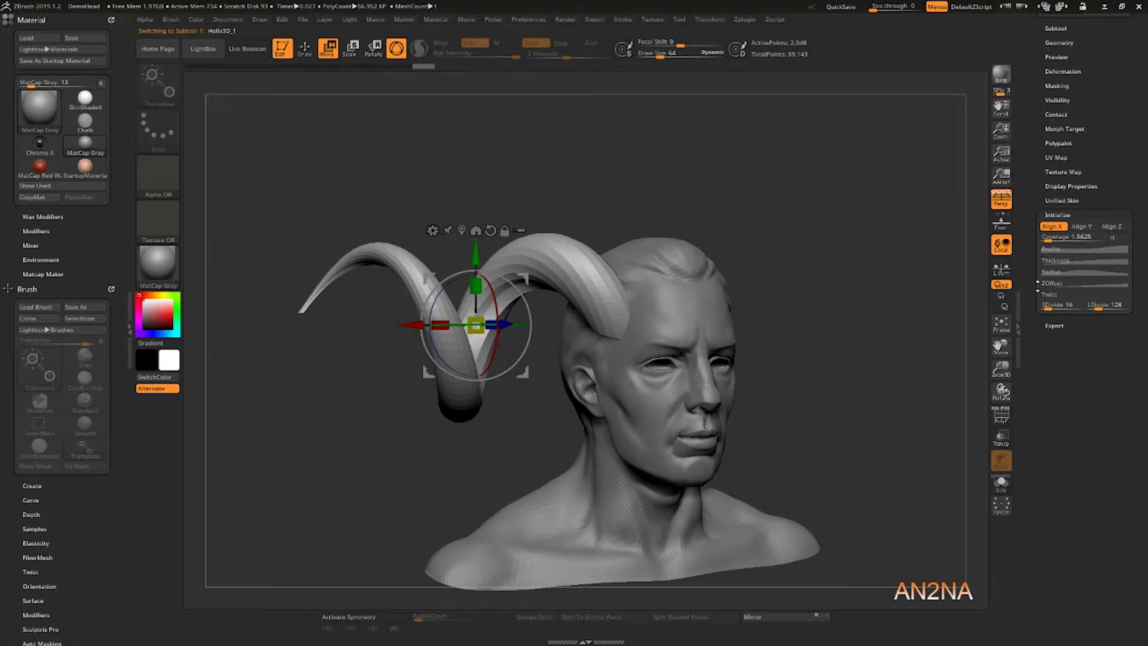
click(1069, 269)
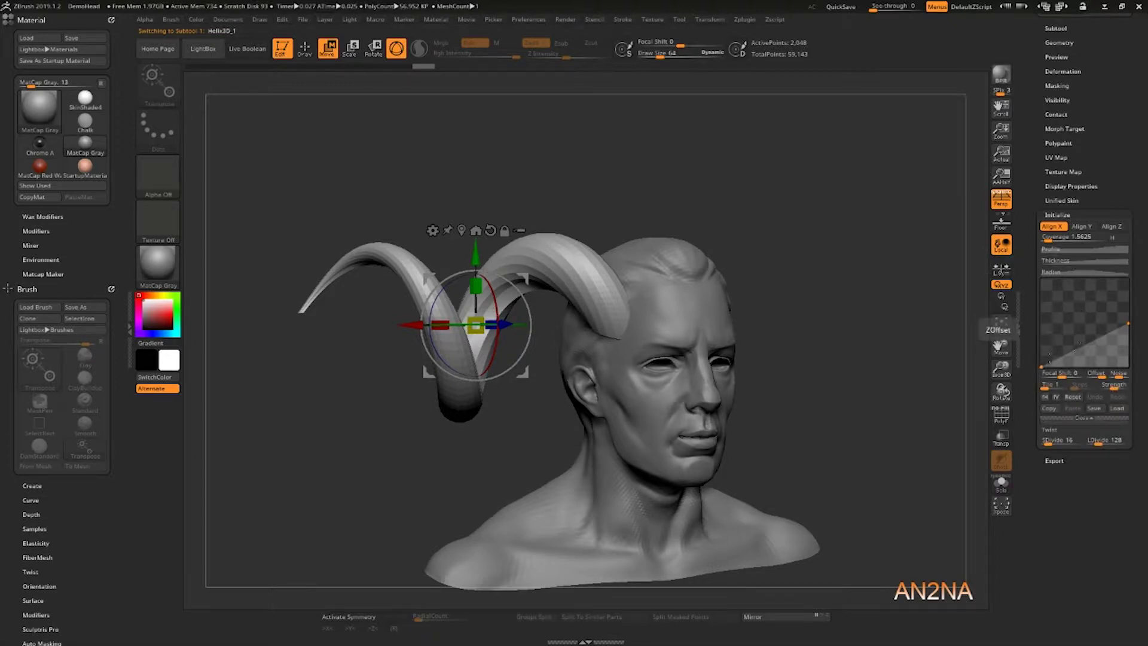
mouse_move(1068, 353)
mouse_down()
mouse_move(1083, 341)
mouse_move(1074, 356)
mouse_move(1037, 350)
mouse_move(1041, 369)
mouse_move(1063, 357)
mouse_up()
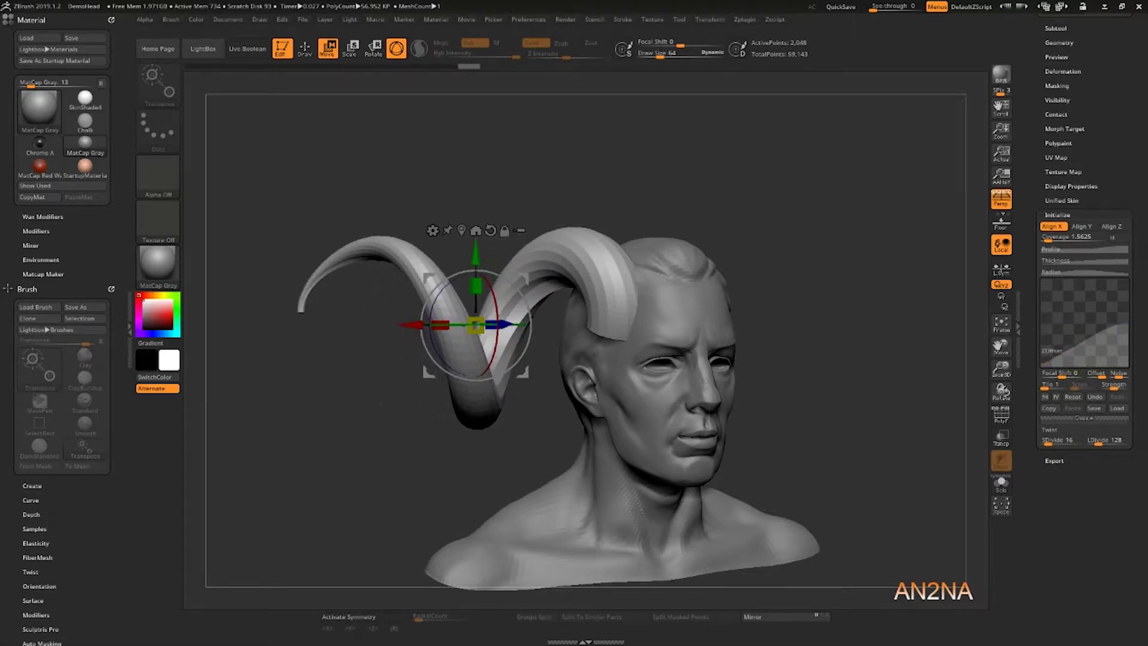
mouse_move(897, 233)
mouse_down()
mouse_move(893, 219)
mouse_move(1023, 233)
mouse_up()
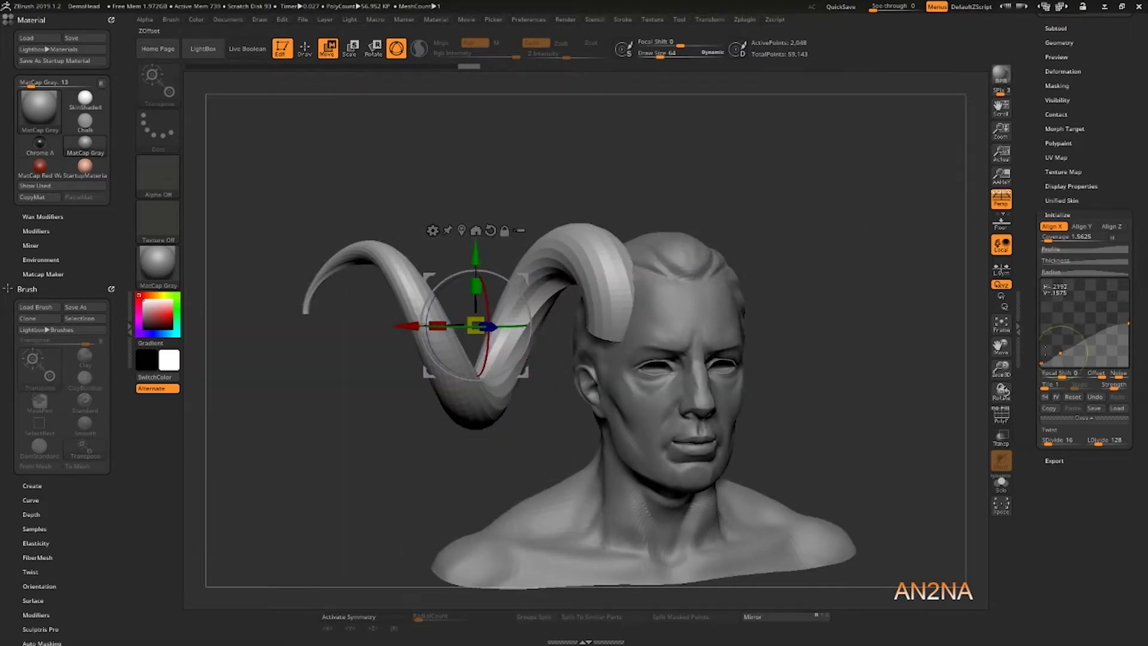
drag(1063, 353, 1052, 305)
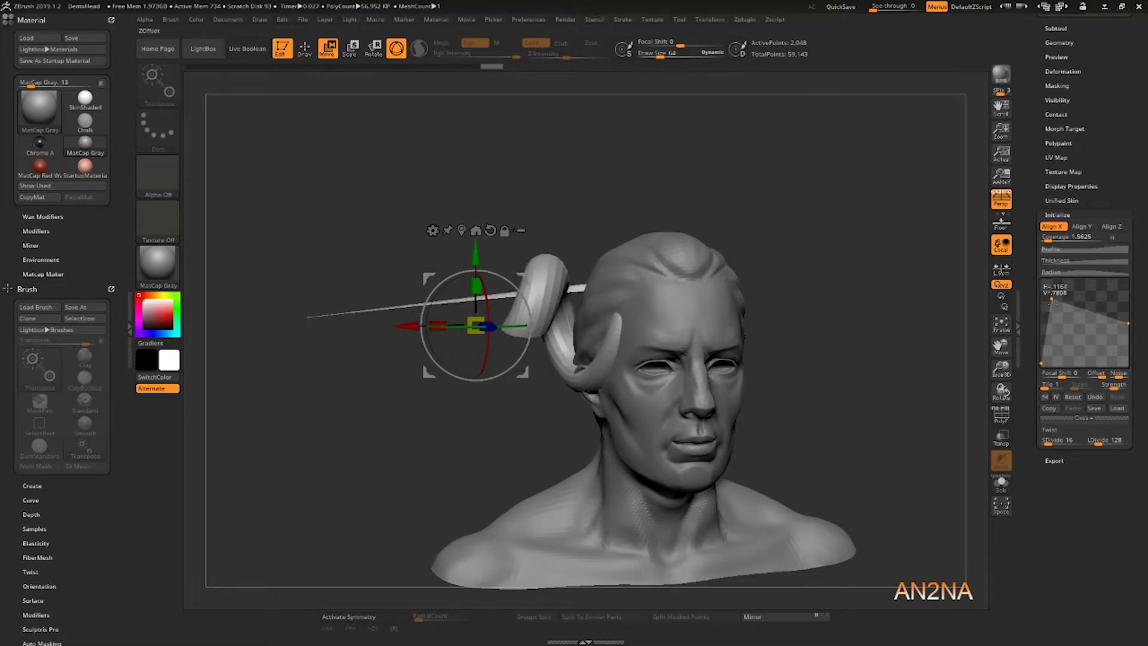
drag(1052, 301, 1058, 276)
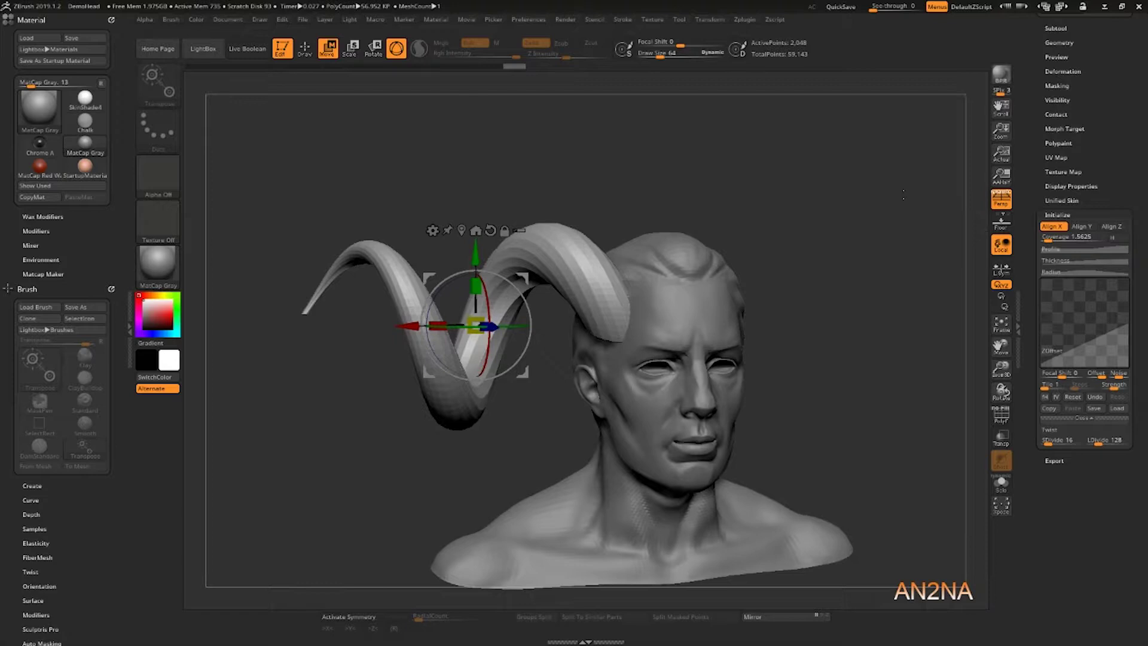
drag(980, 228, 1023, 232)
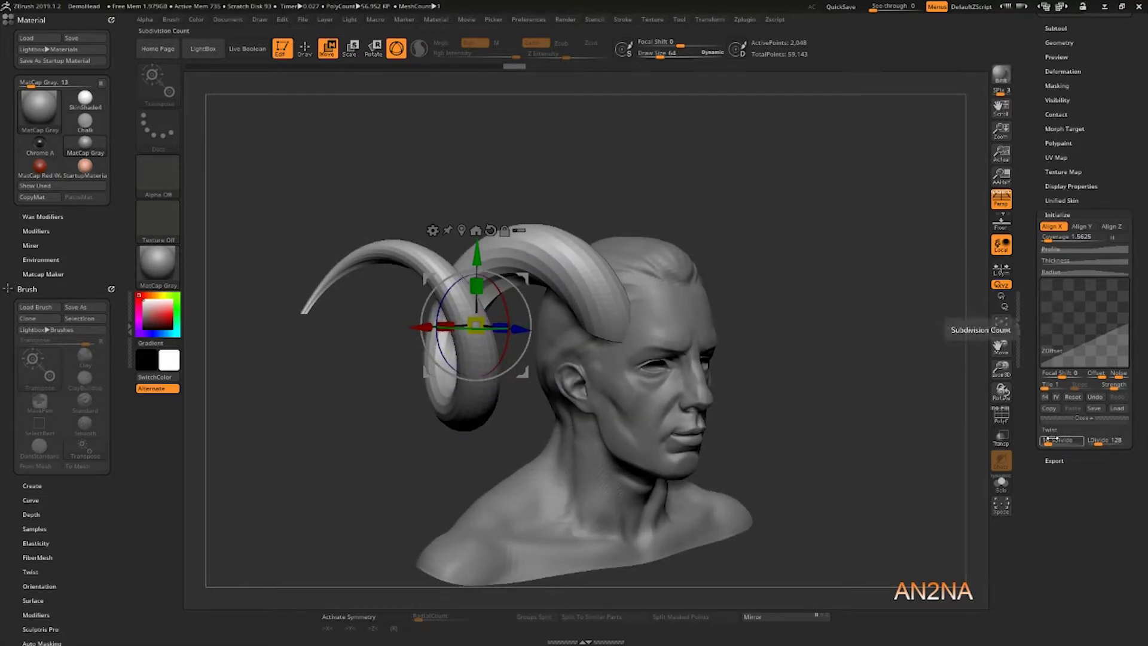
Twist the horn, show the polyframe, and lower its lengthwise divisions to 50.
drag(1054, 430, 1078, 426)
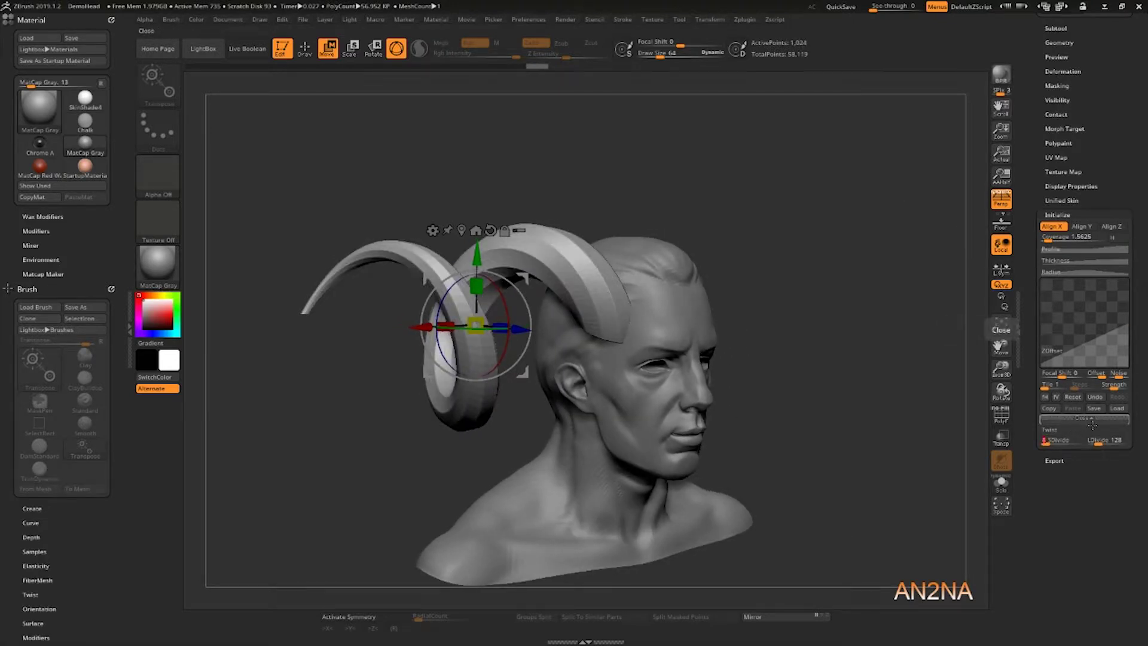
click(1001, 415)
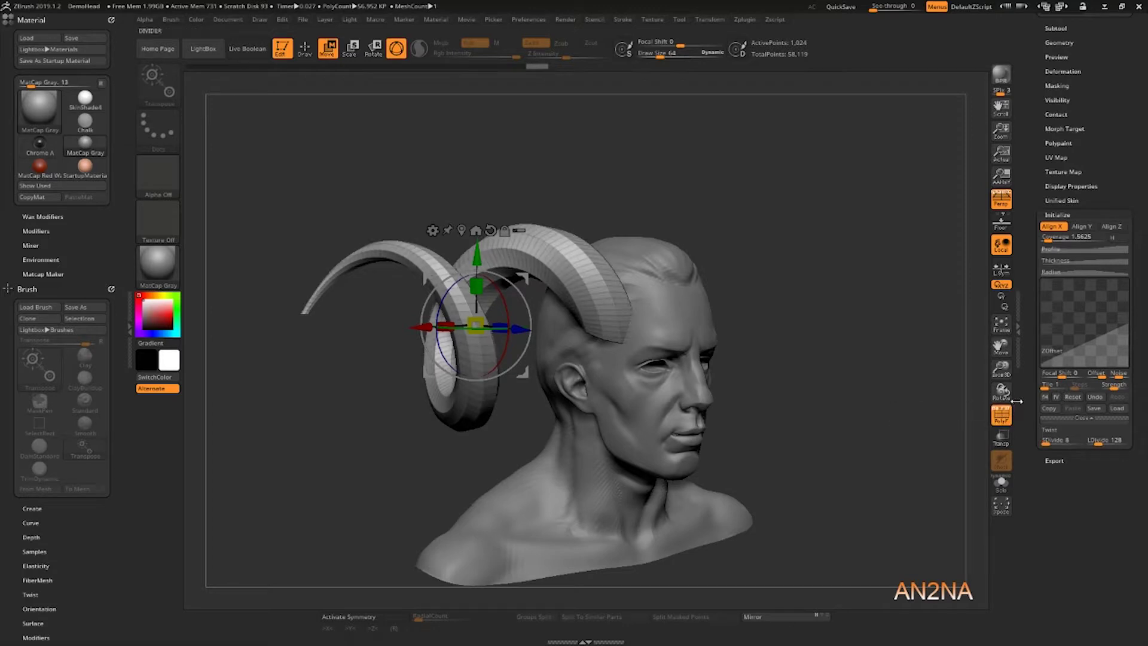
drag(833, 284, 964, 307)
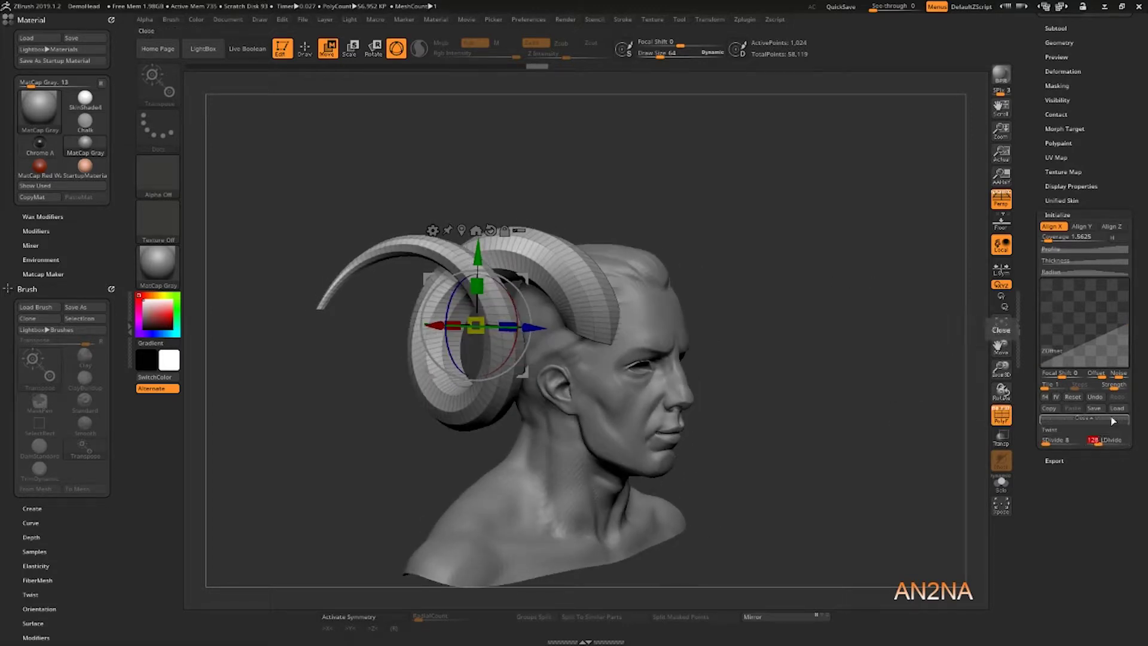
drag(1099, 439, 1093, 440)
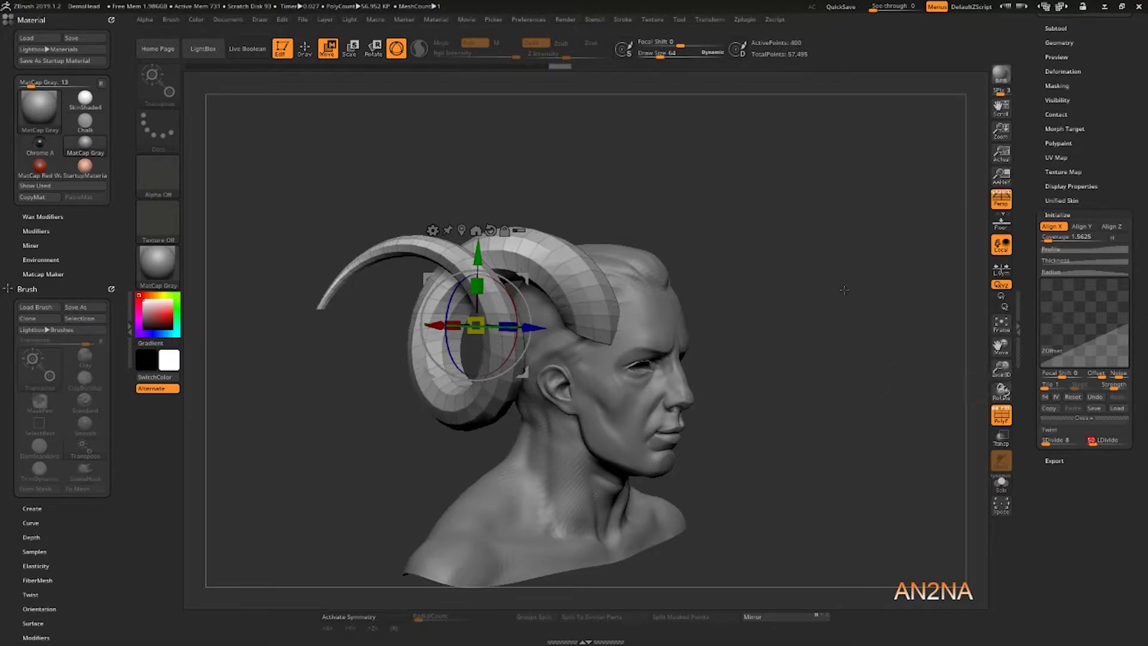
mouse_move(808, 285)
mouse_down()
mouse_move(895, 288)
mouse_move(834, 198)
mouse_up()
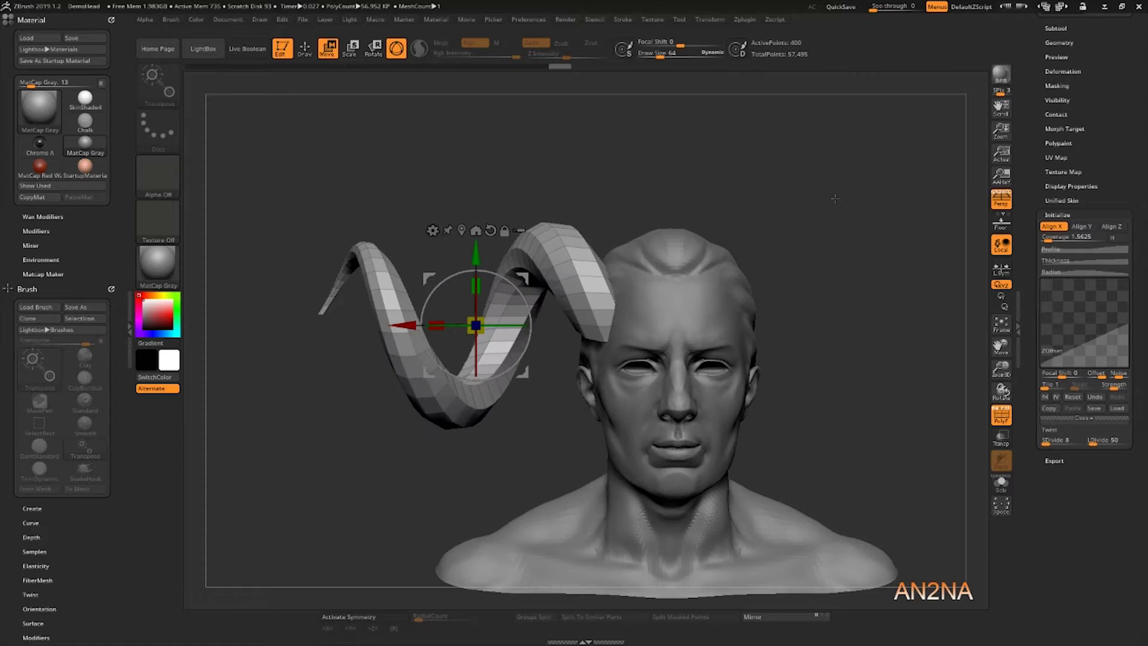
Nudge the DemoHead bust slightly left, then reselect the Helix3D_1 horn.
alt+click(703, 276)
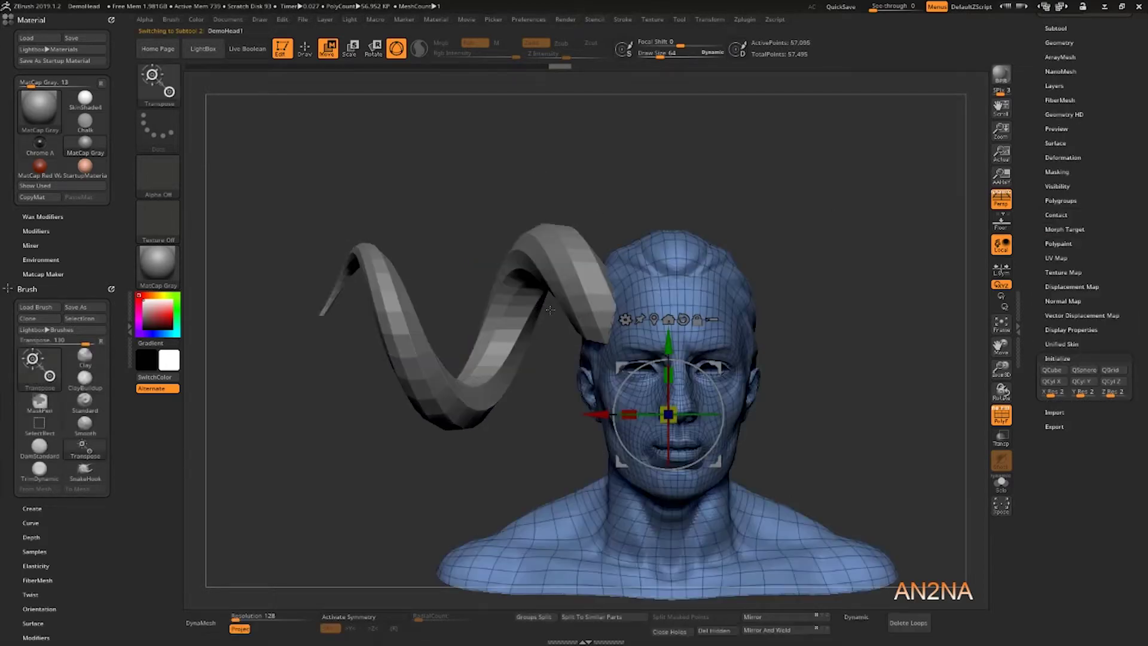
drag(597, 413, 579, 413)
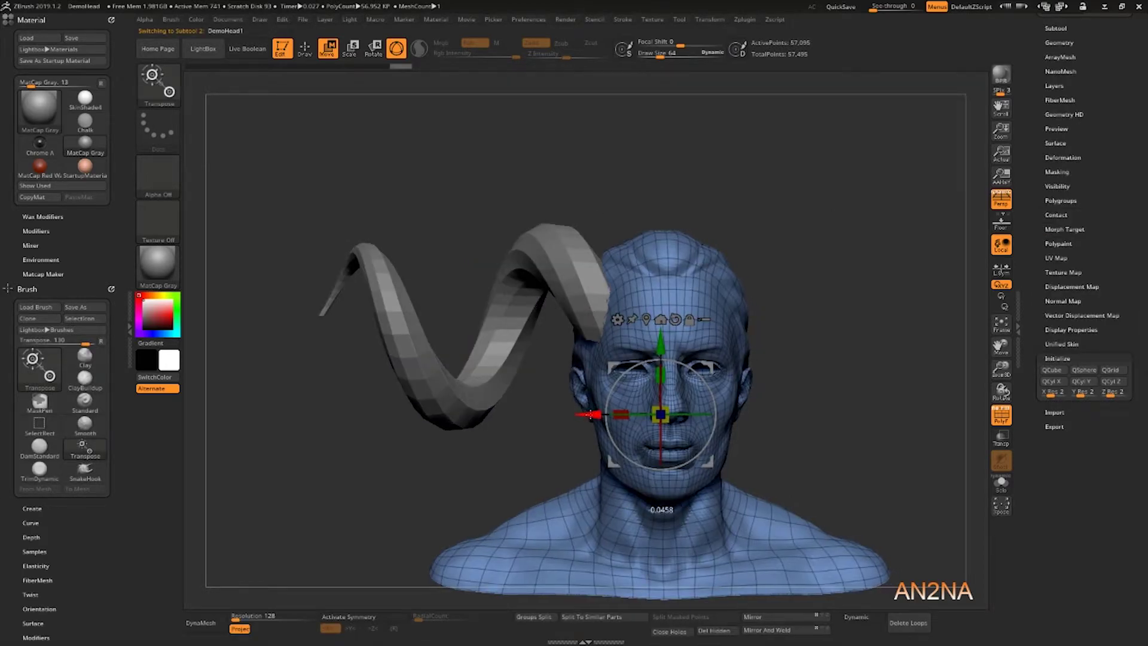
drag(750, 210, 680, 319)
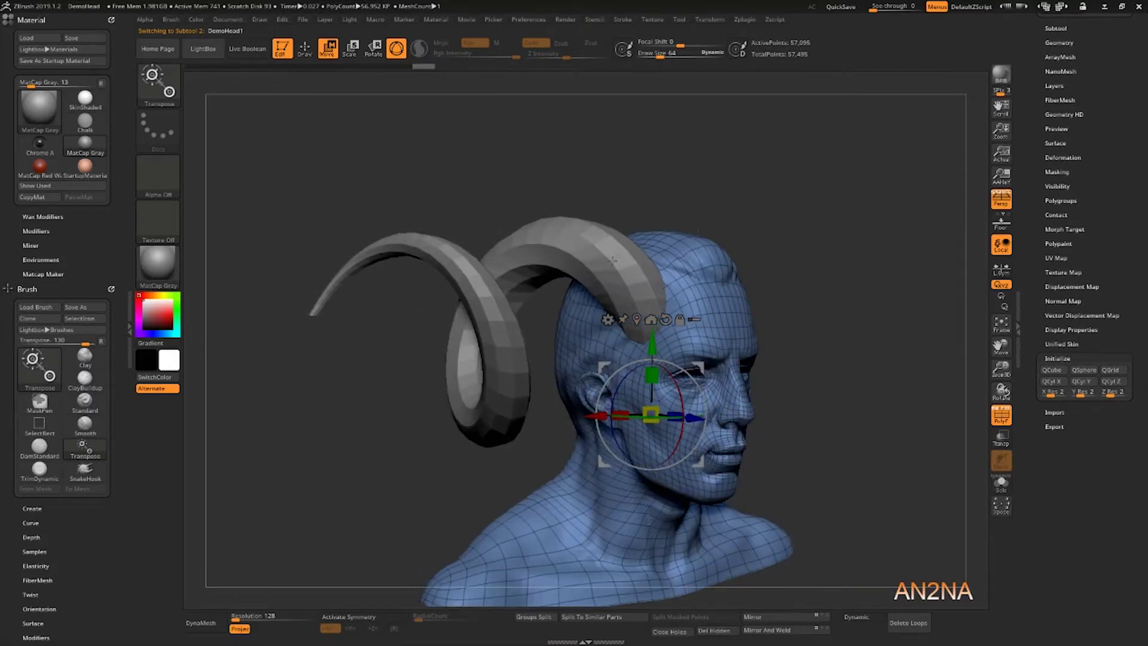
alt+click(593, 248)
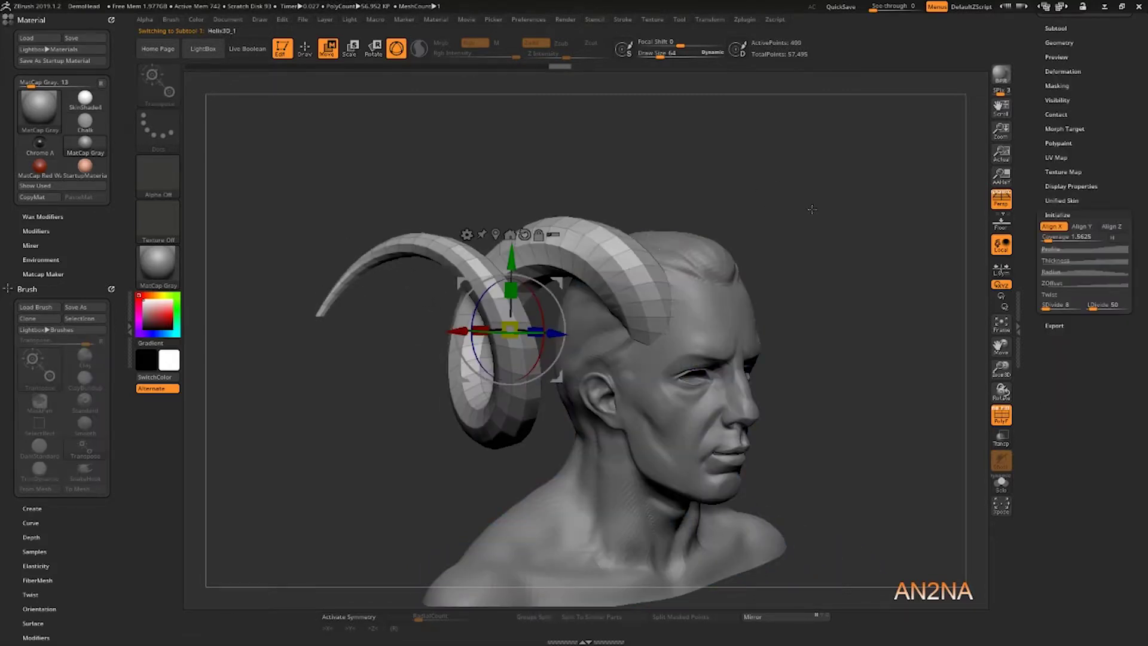
Set the horn's SDivide to 24 and LDivide to 50 for a rounder cross-section.
mouse_move(812, 210)
mouse_down()
mouse_move(577, 331)
mouse_move(632, 224)
mouse_up()
click(1057, 305)
drag(1057, 305, 1064, 305)
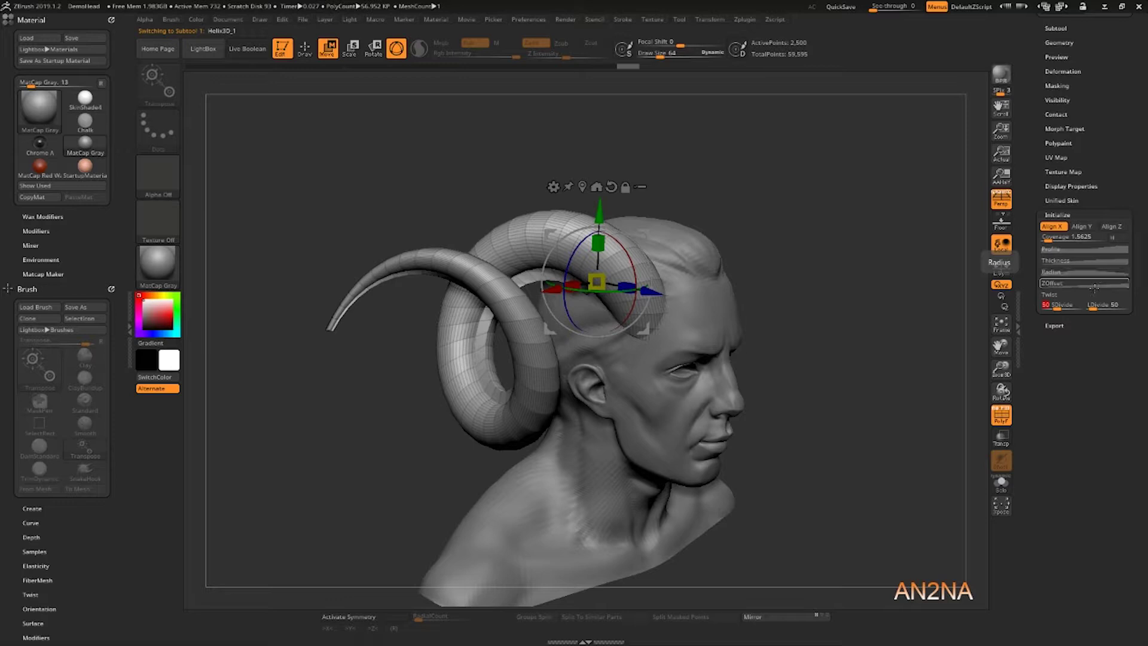
drag(1109, 305, 1094, 305)
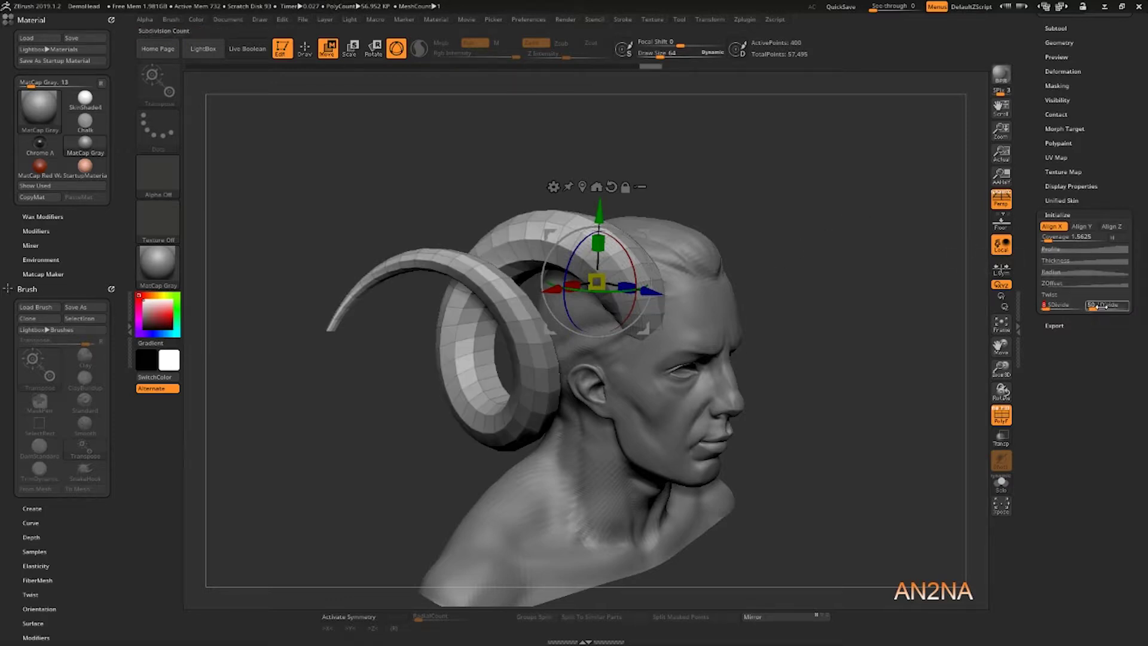
drag(1049, 305, 1067, 305)
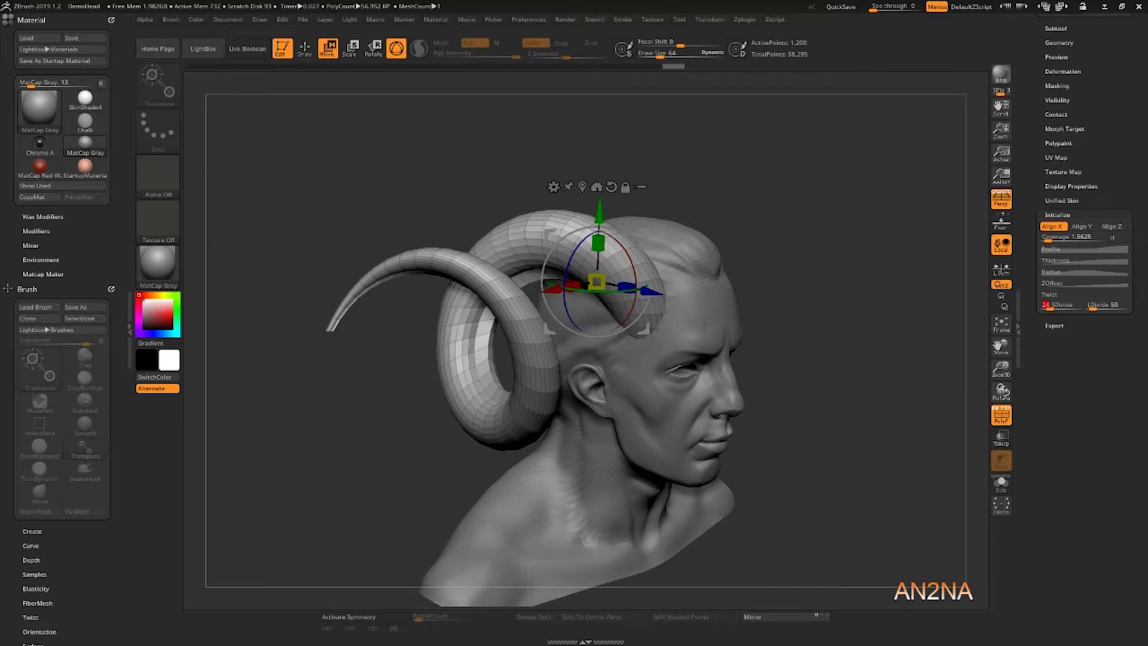
drag(790, 267, 843, 269)
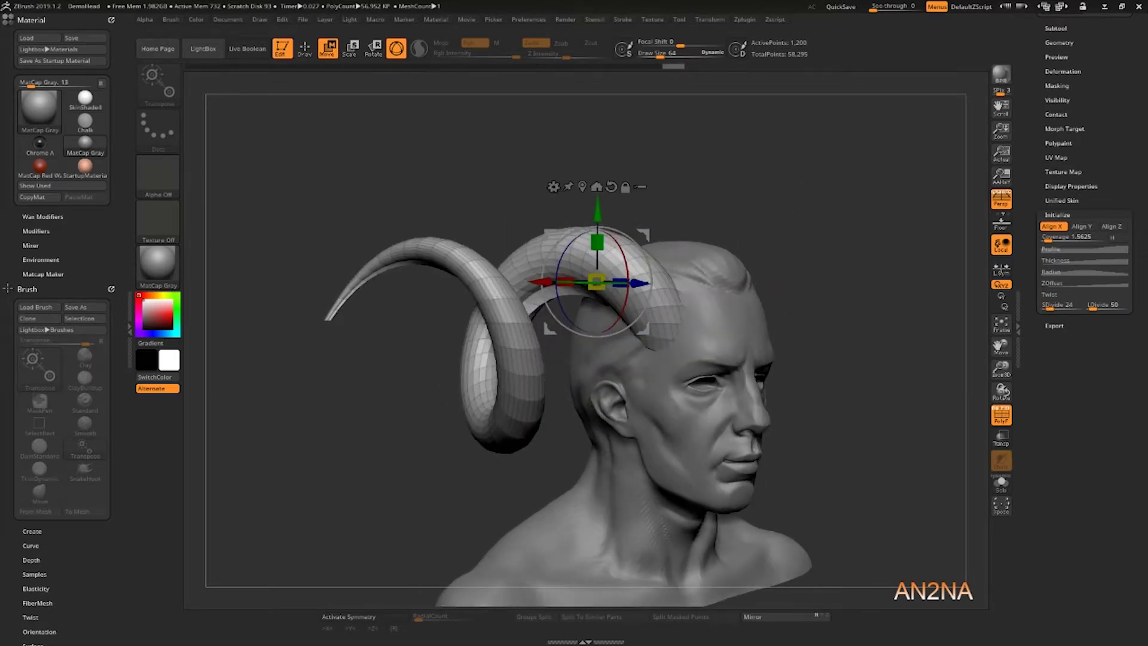
Expand the Profile curve and add points to thicken and narrow the horn.
click(1070, 250)
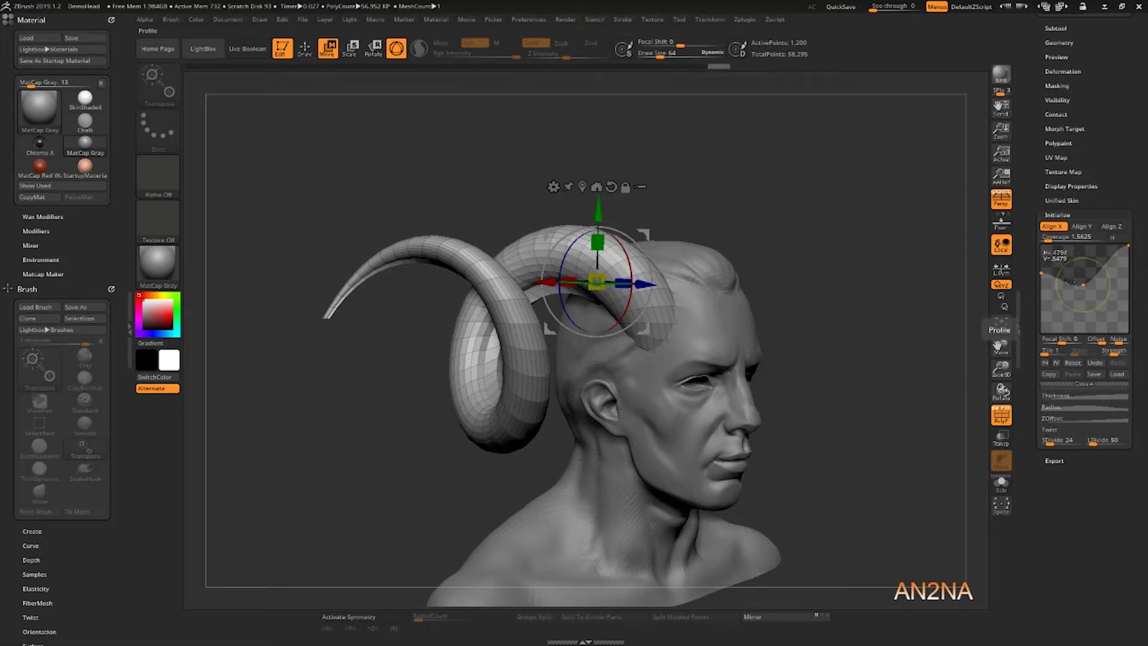
mouse_move(1082, 283)
mouse_down()
mouse_move(1089, 291)
mouse_move(1073, 304)
mouse_up()
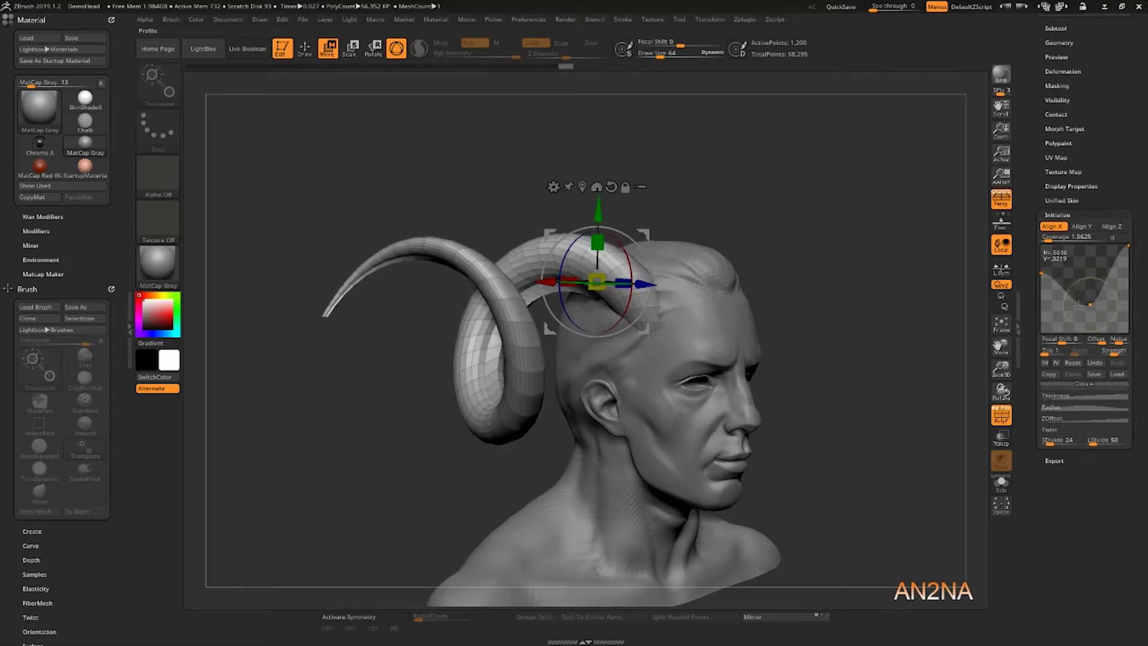
click(1098, 279)
drag(1098, 279, 1084, 273)
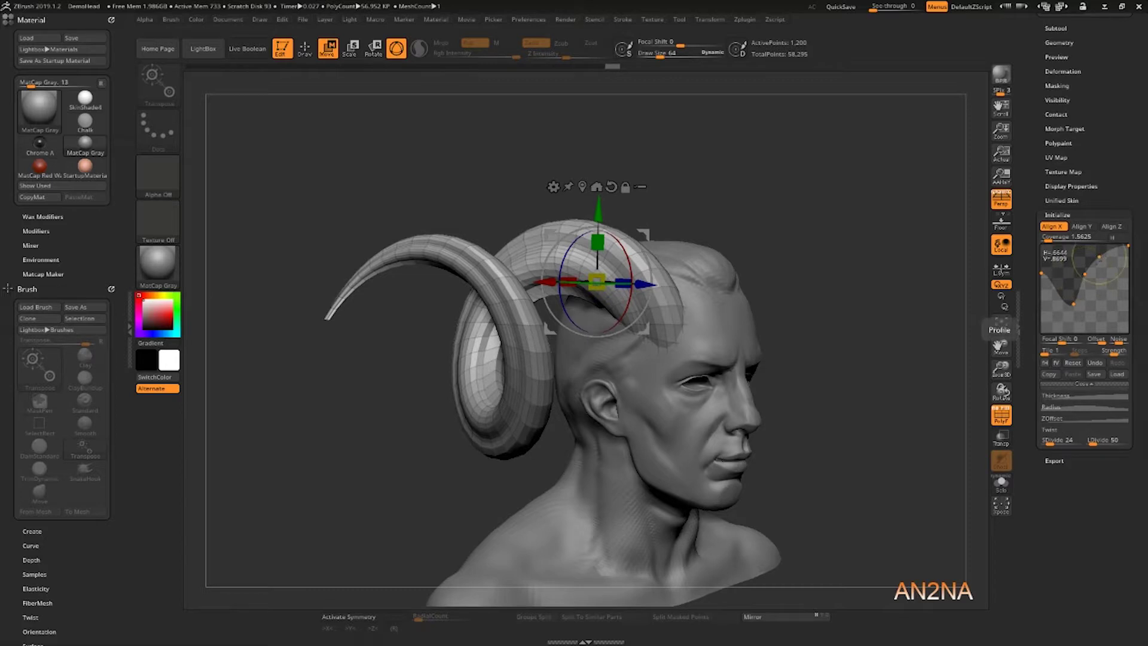
drag(1099, 258, 1102, 278)
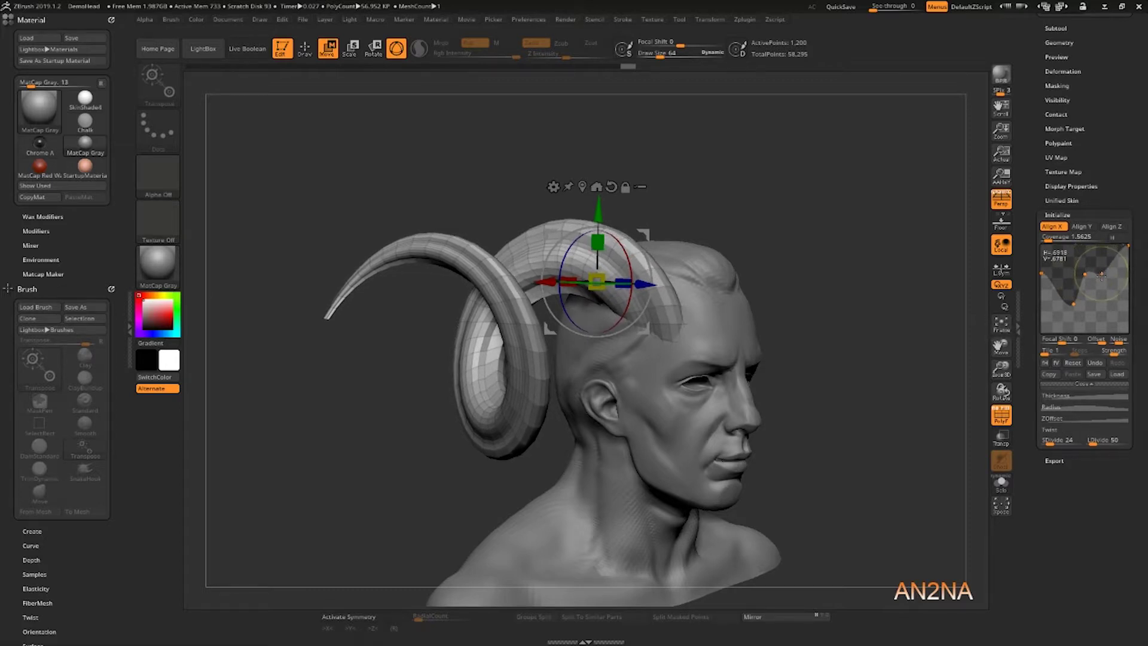
Refine the Profile curve to thin the horn, checking it from front and side views.
drag(815, 173, 938, 213)
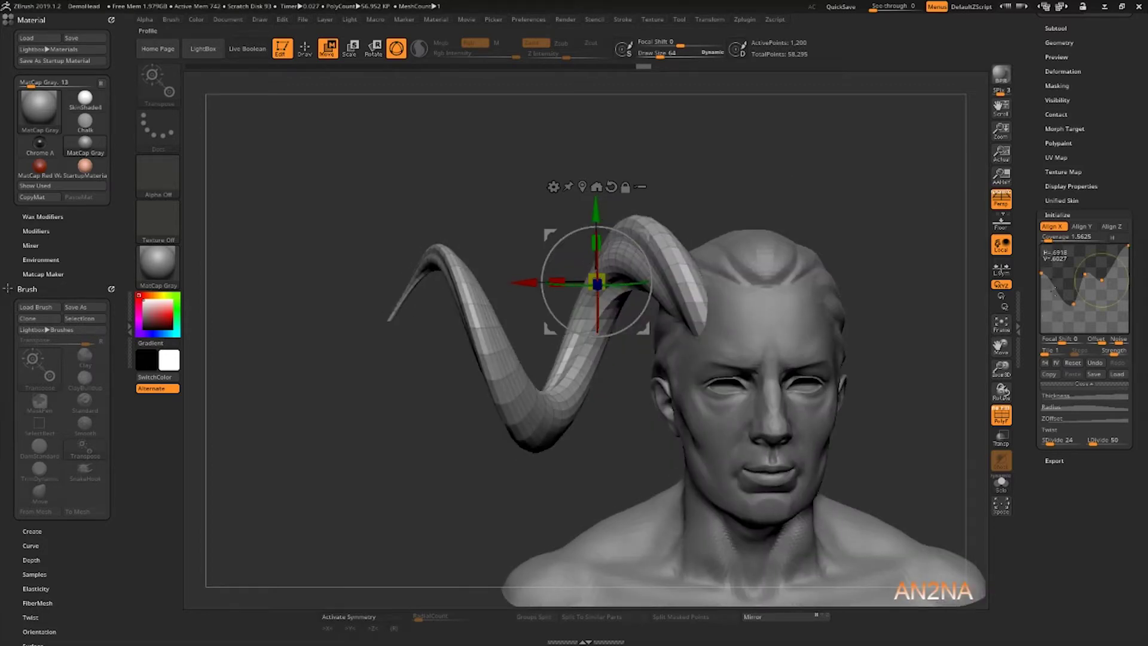
drag(1061, 303, 1054, 266)
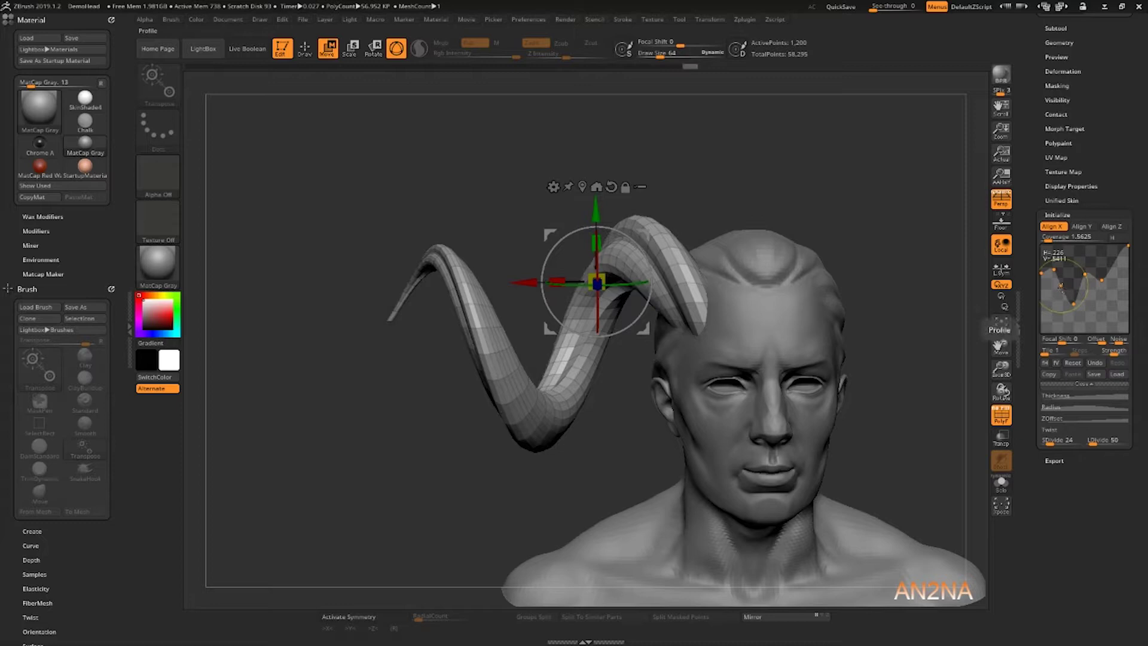
mouse_move(1060, 285)
mouse_down()
mouse_move(1059, 302)
mouse_move(1063, 280)
mouse_move(1074, 285)
mouse_up()
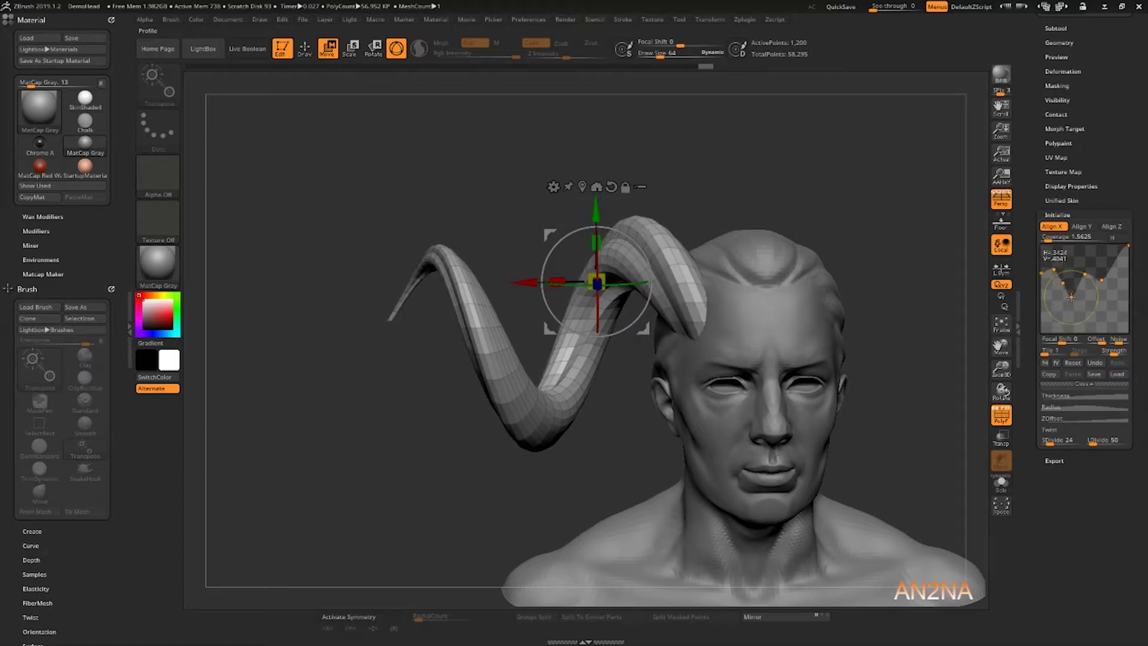
mouse_move(790, 177)
mouse_down()
mouse_move(908, 174)
mouse_move(1108, 258)
mouse_move(1104, 303)
mouse_move(1081, 268)
mouse_move(1095, 274)
mouse_up()
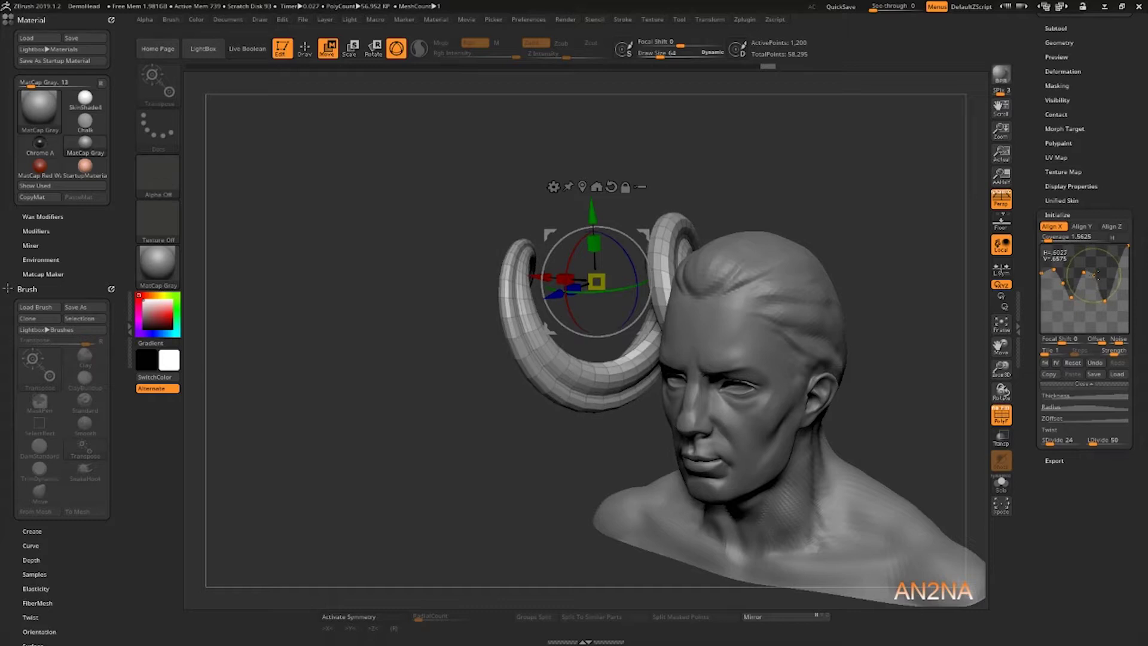
drag(837, 177, 933, 168)
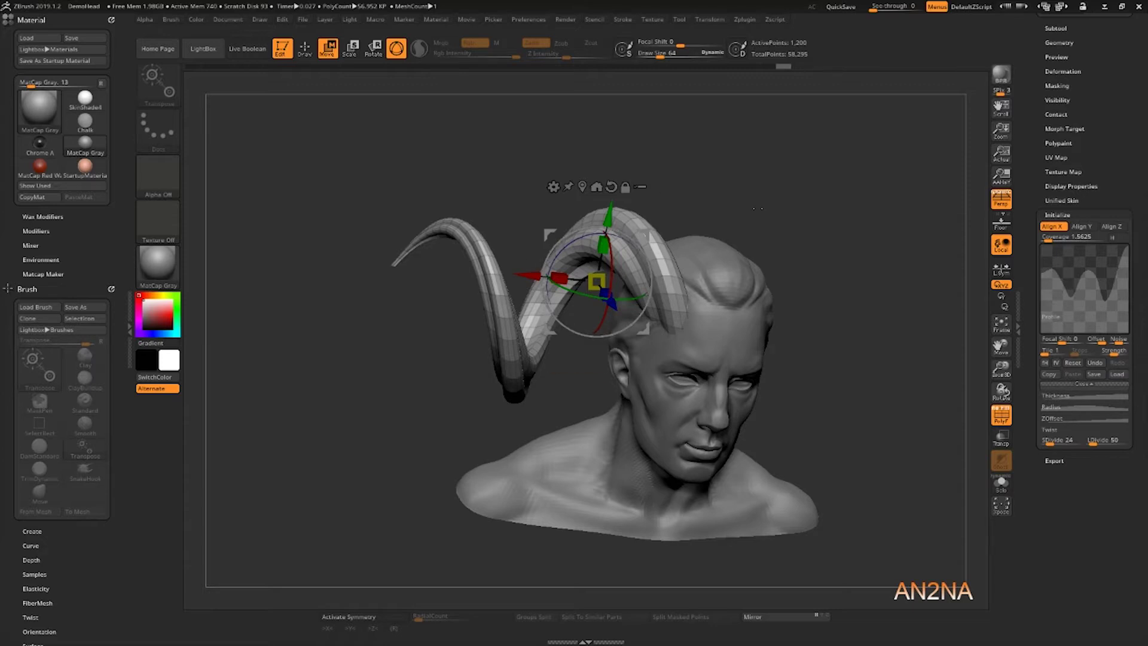
shift+drag(934, 168, 938, 170)
alt+drag(892, 222, 402, 105)
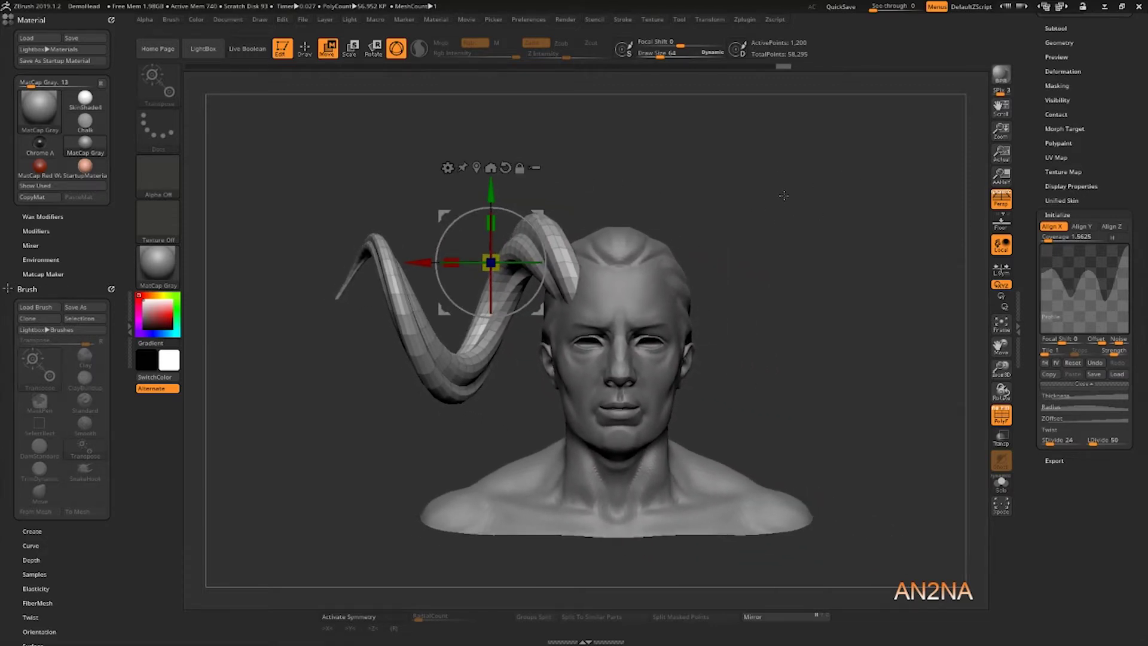
Exit Move mode and convert the horn into a polymesh with Make PolyMesh3D.
click(305, 50)
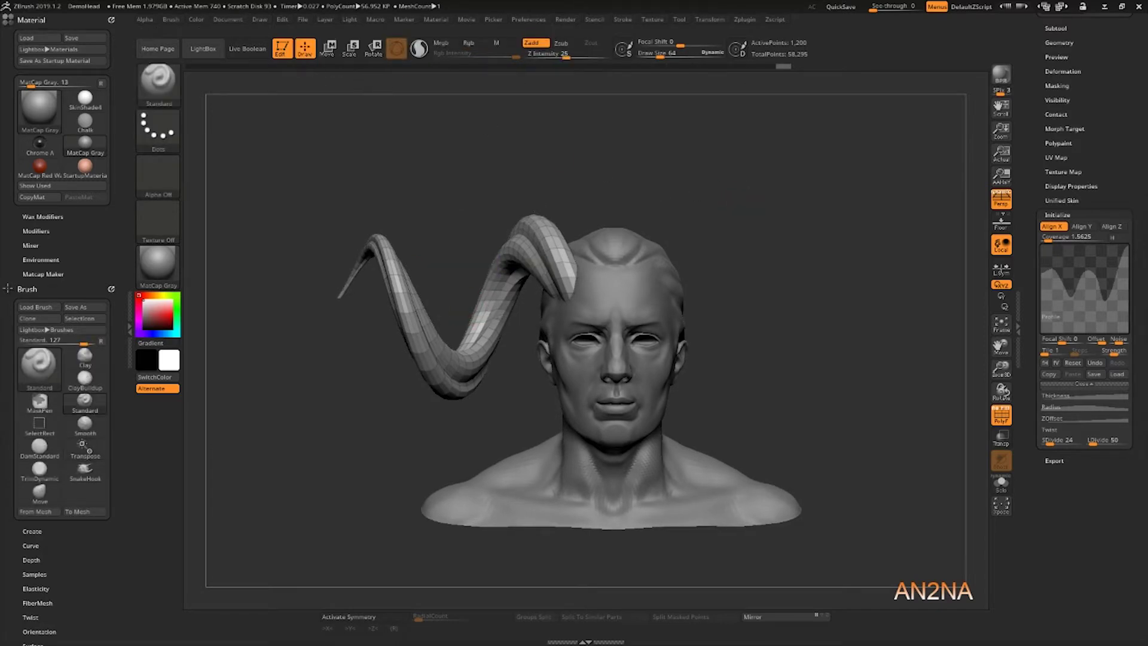
mouse_move(745, 198)
mouse_down()
mouse_move(840, 190)
mouse_move(742, 186)
mouse_move(762, 187)
mouse_move(798, 215)
mouse_up()
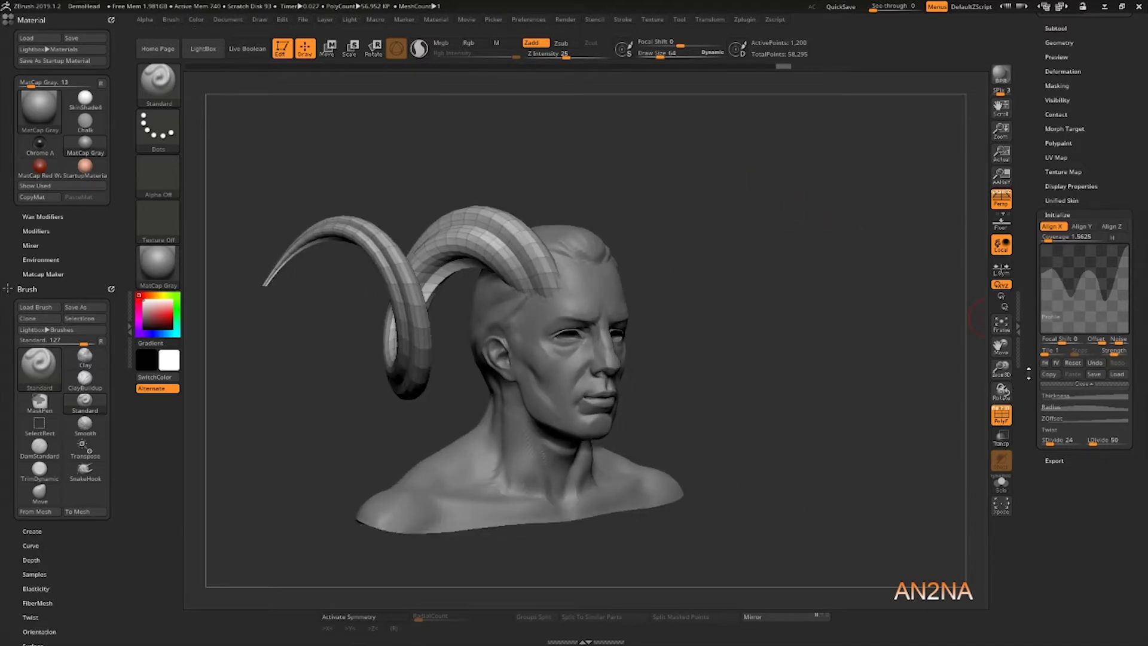
drag(1036, 138, 1035, 281)
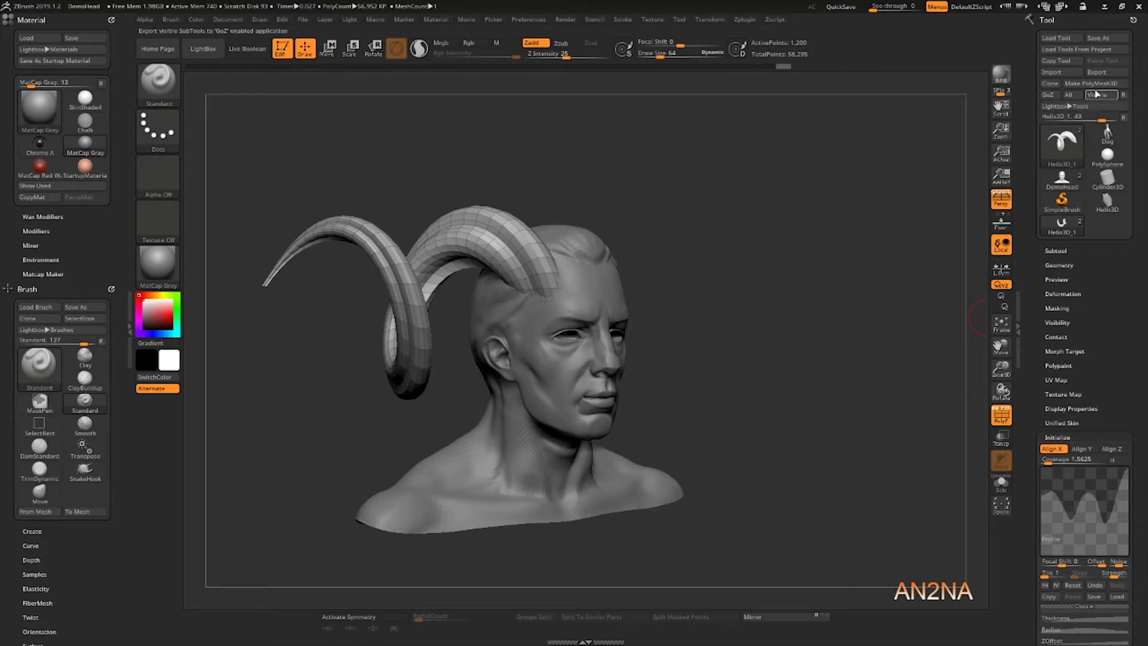
click(1093, 83)
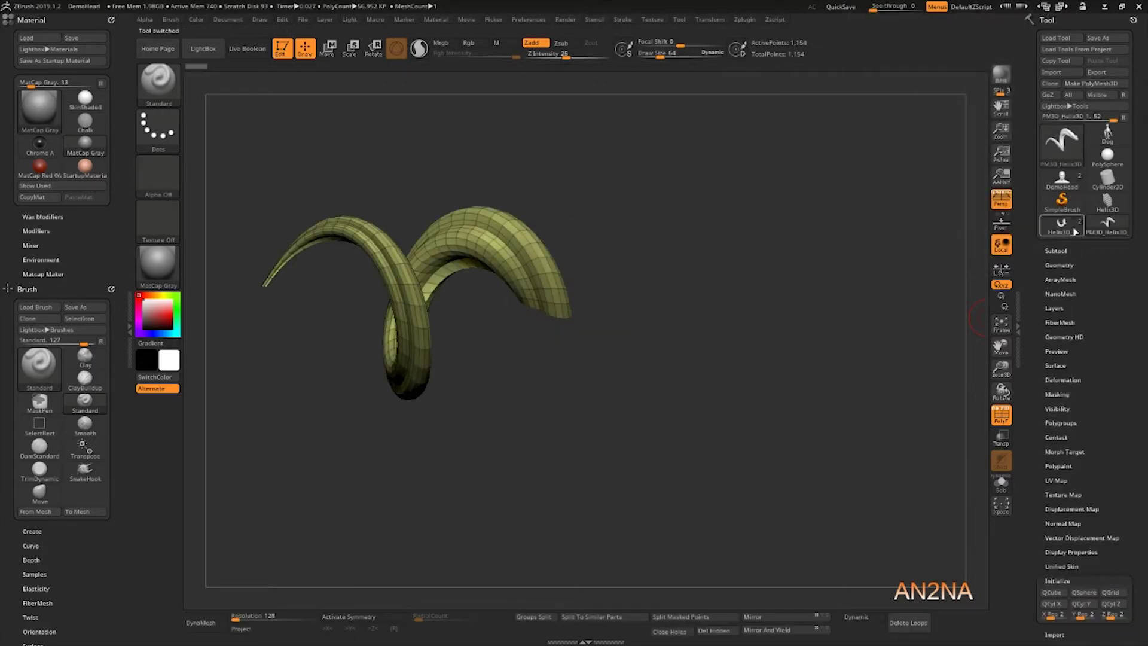
mouse_move(1107, 226)
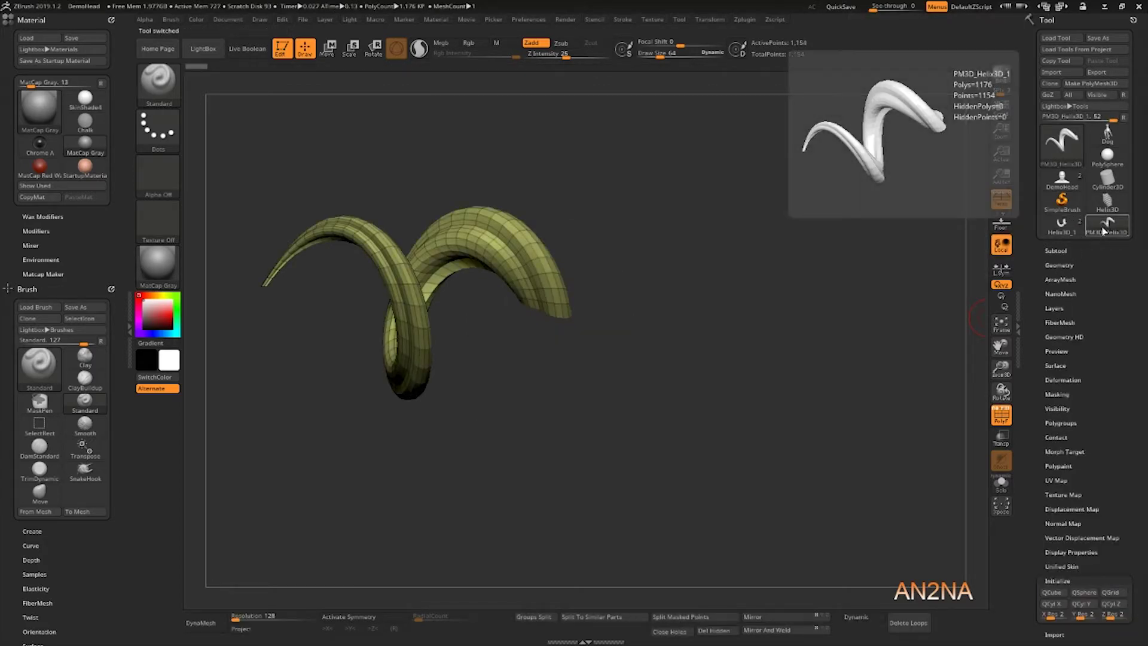
Load DemoHead, frame it, and append PM3D_Helix3D as the active subtool.
click(1062, 178)
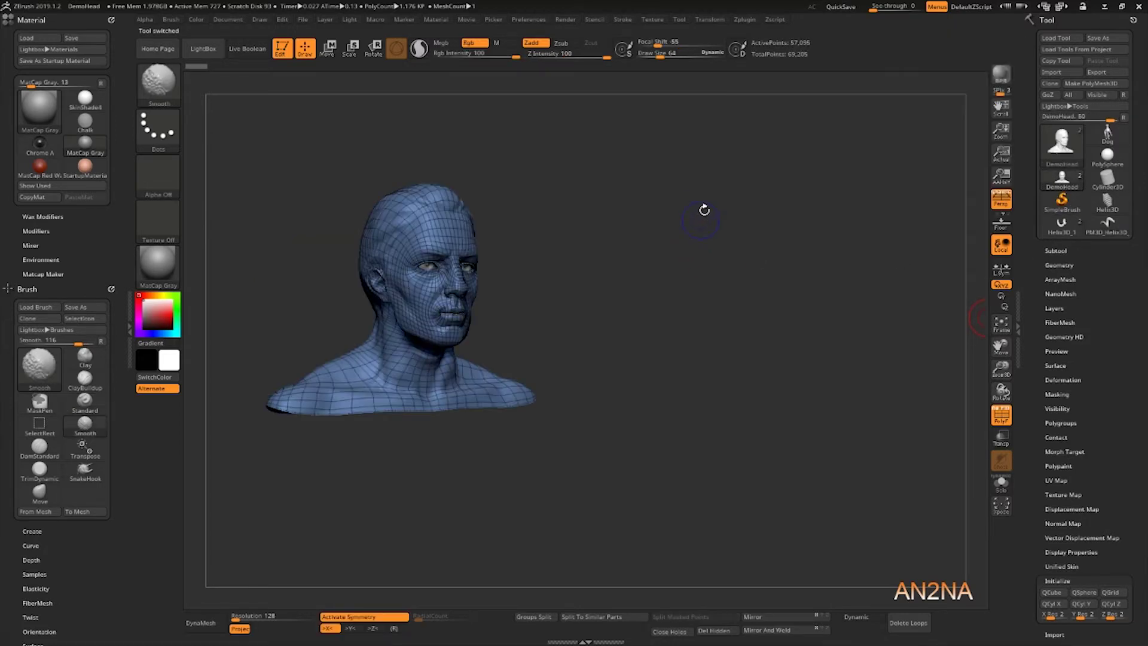
shift+drag(704, 209, 705, 209)
key(f)
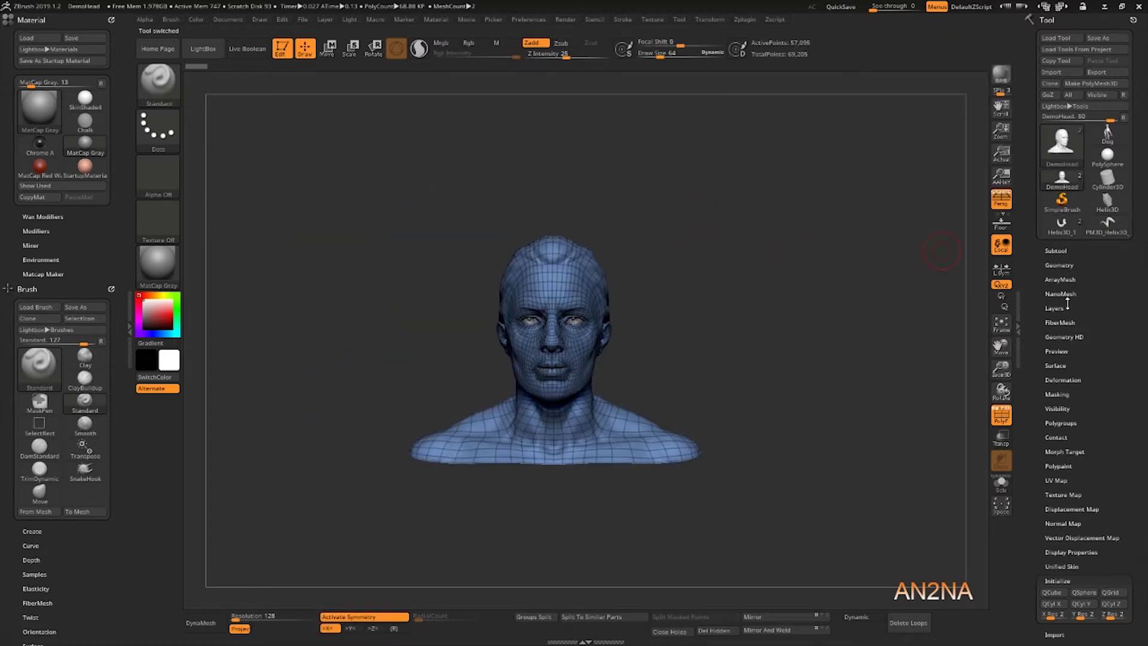
click(1055, 252)
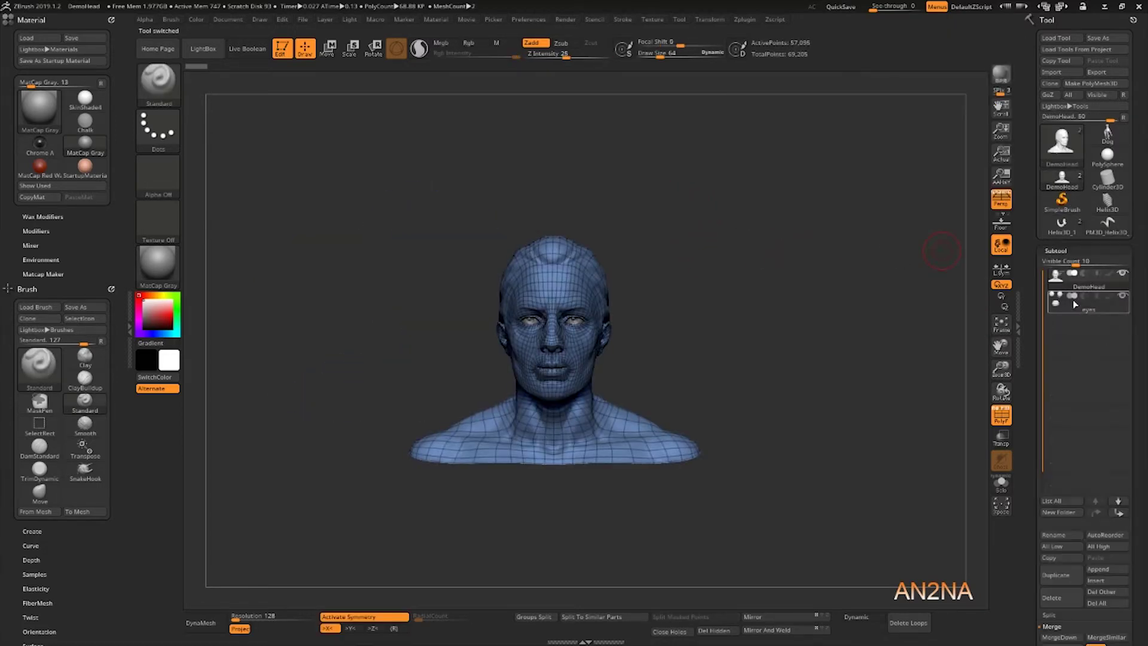
click(1097, 567)
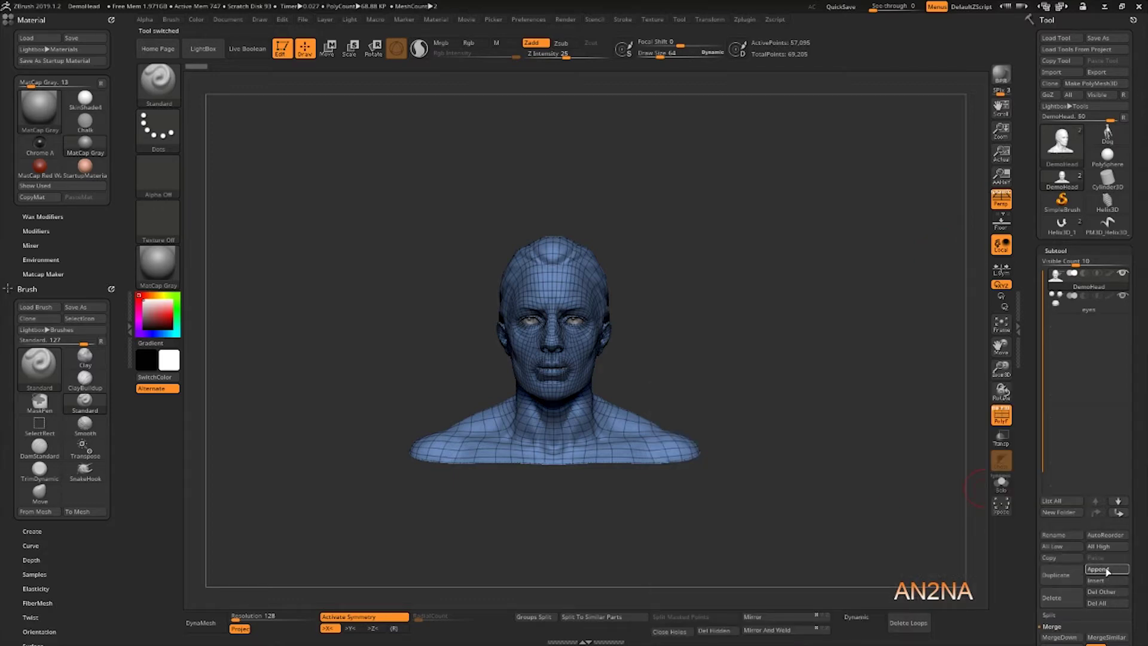
click(1107, 571)
click(780, 508)
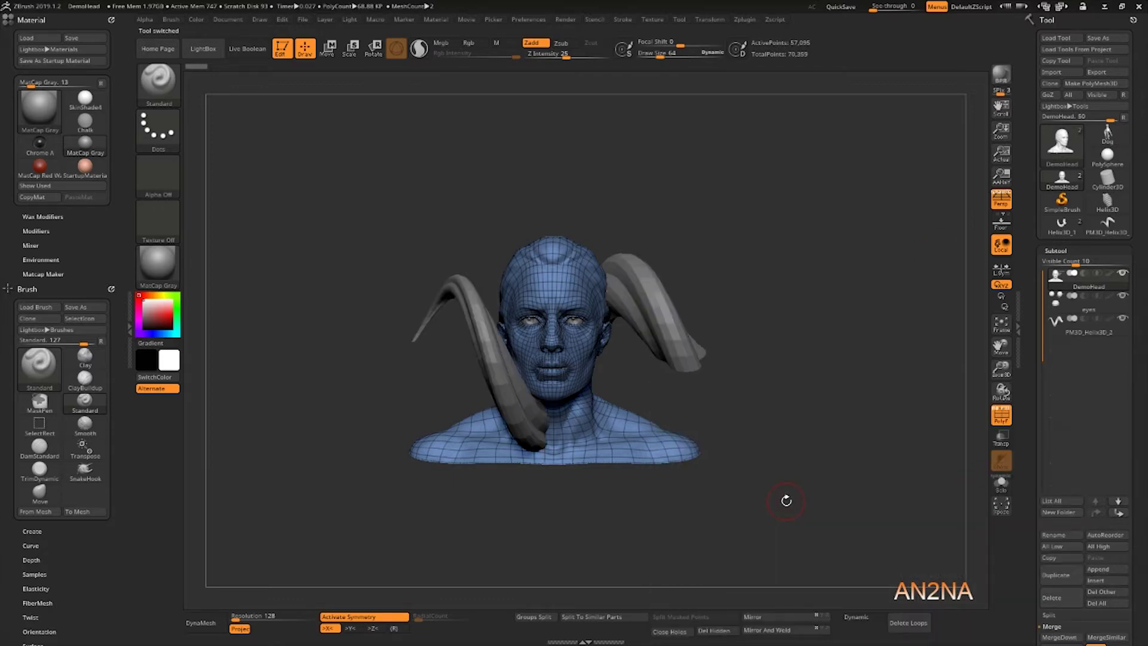
alt+click(671, 320)
Move the horn beside the head and scale it down with Transpose.
click(329, 48)
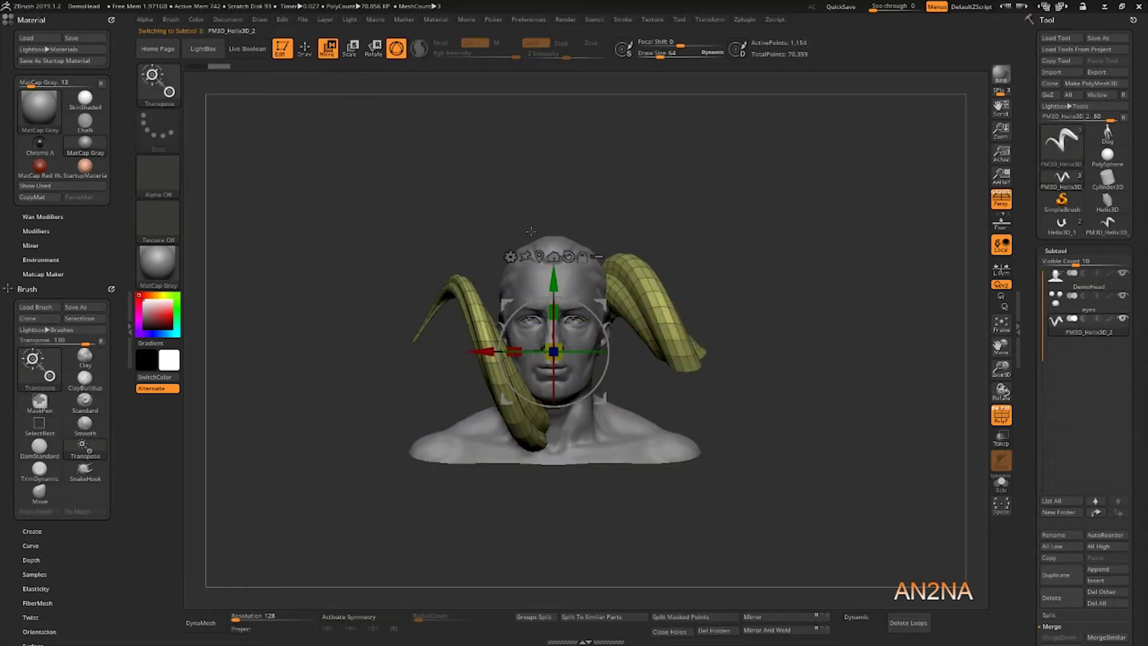
drag(554, 351, 404, 283)
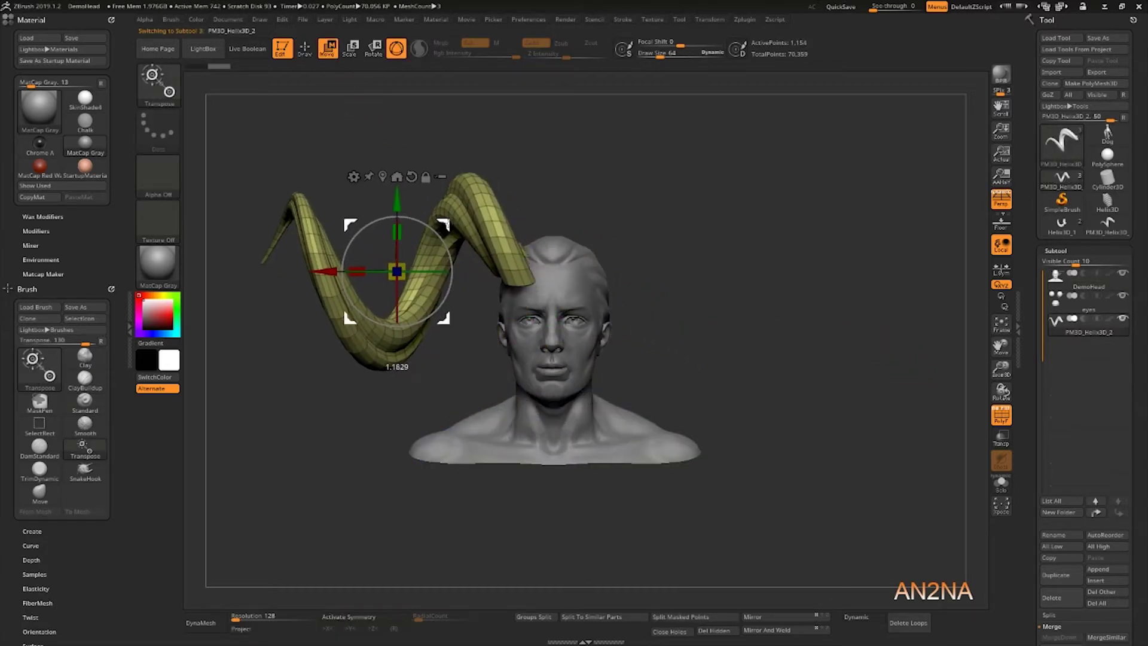
shift+drag(706, 207, 712, 220)
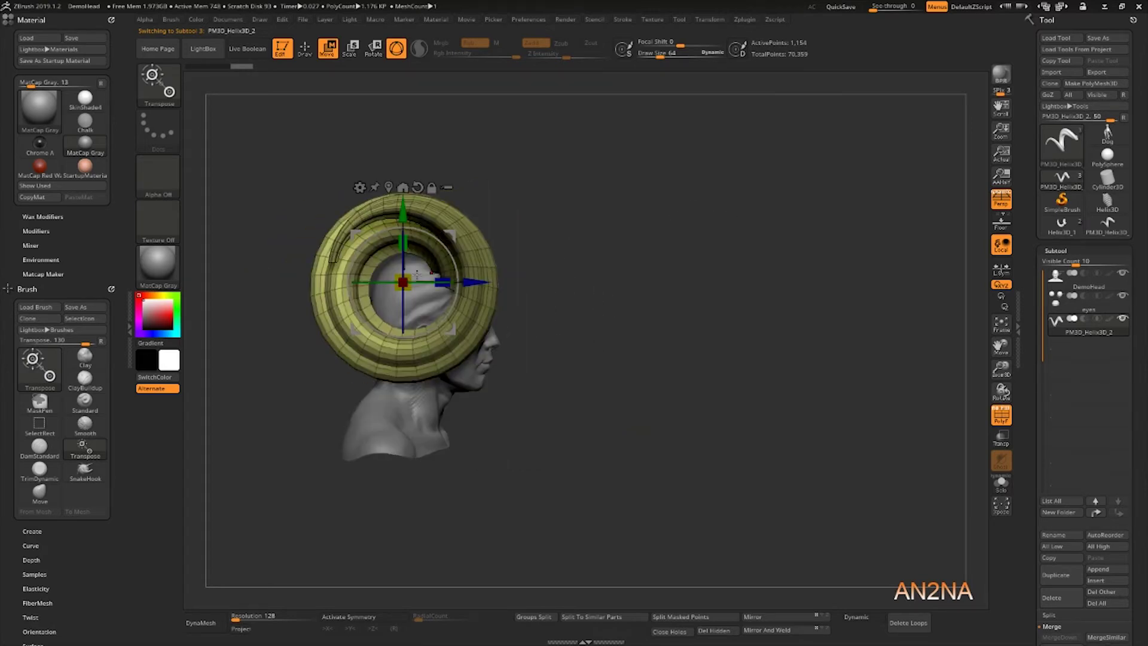
drag(403, 282, 386, 296)
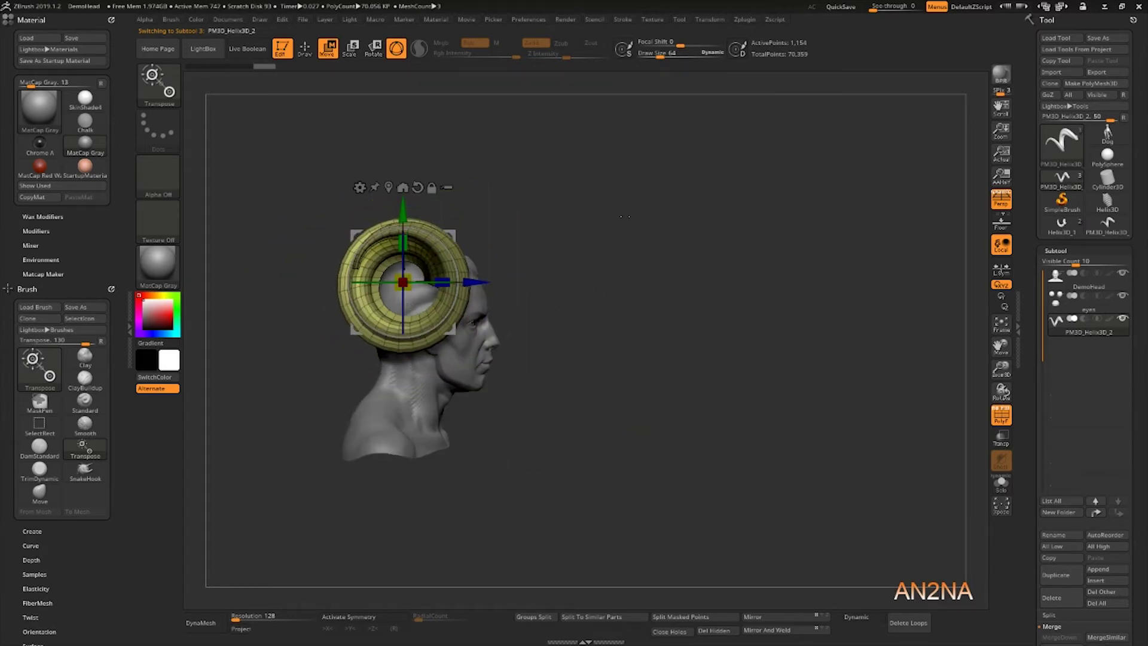
mouse_move(538, 216)
mouse_down()
mouse_move(598, 213)
mouse_move(547, 233)
mouse_up()
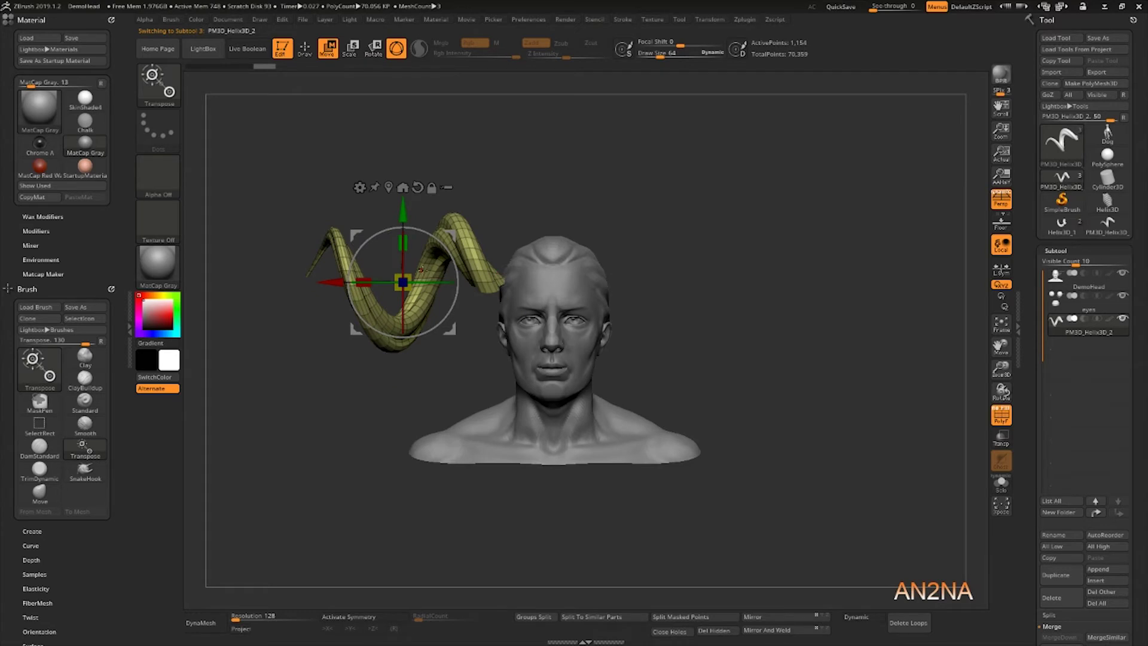
drag(421, 268, 456, 274)
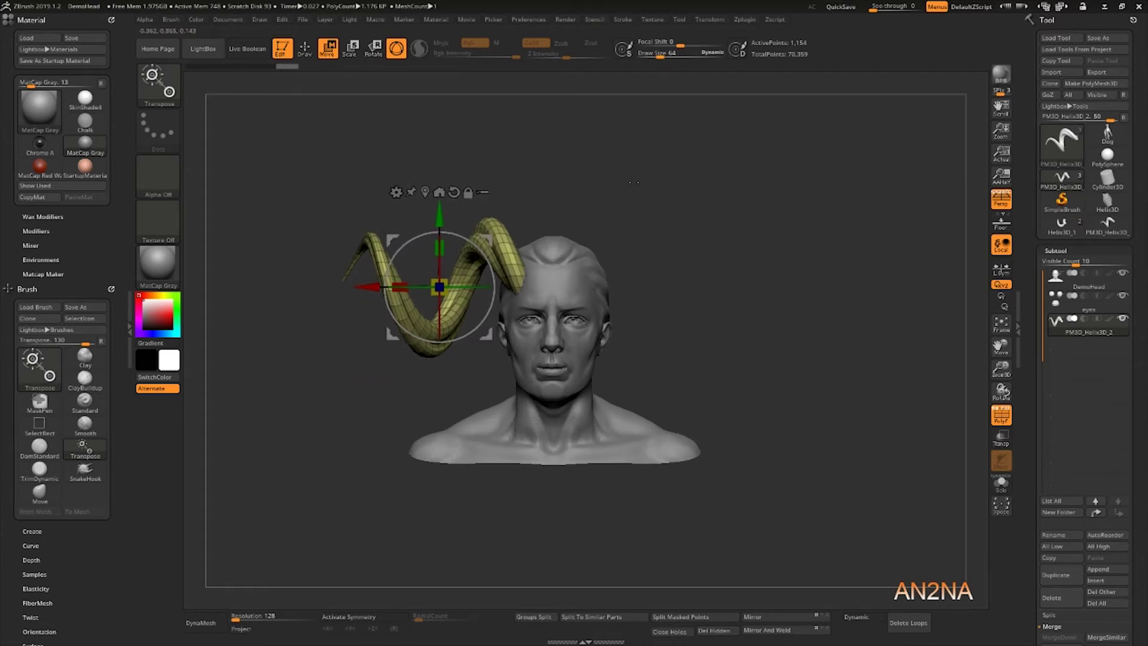
Mirror the horn to the other side of the head and check it from behind.
shift+drag(634, 183, 644, 192)
click(752, 615)
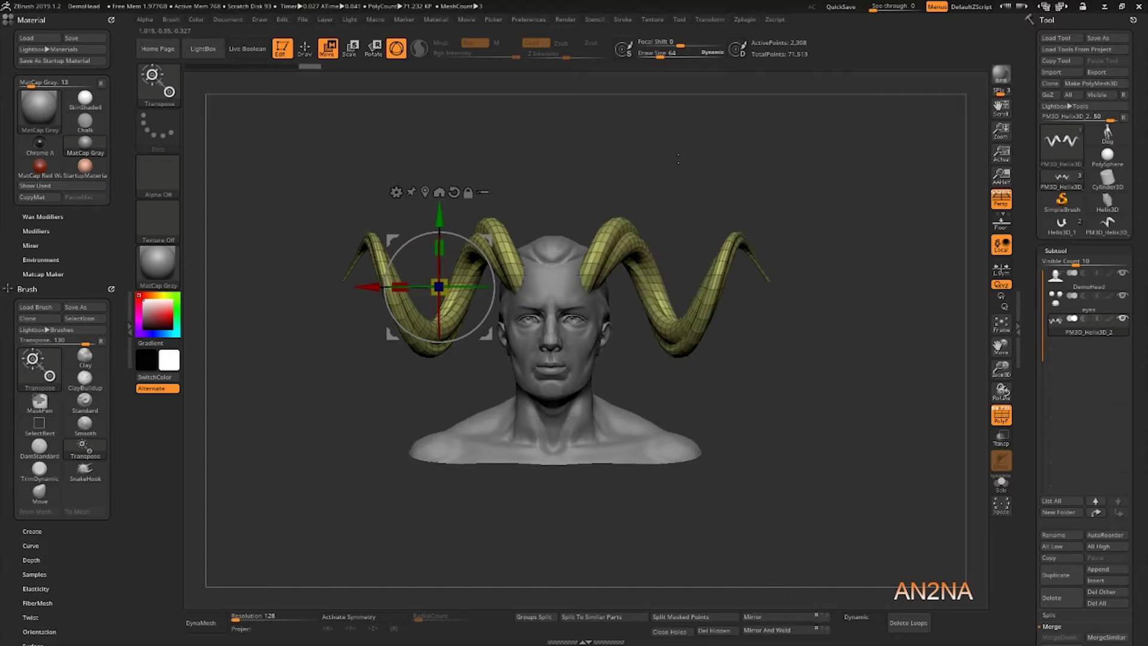
mouse_move(679, 159)
mouse_down()
mouse_move(775, 166)
mouse_move(700, 171)
mouse_move(713, 180)
mouse_up()
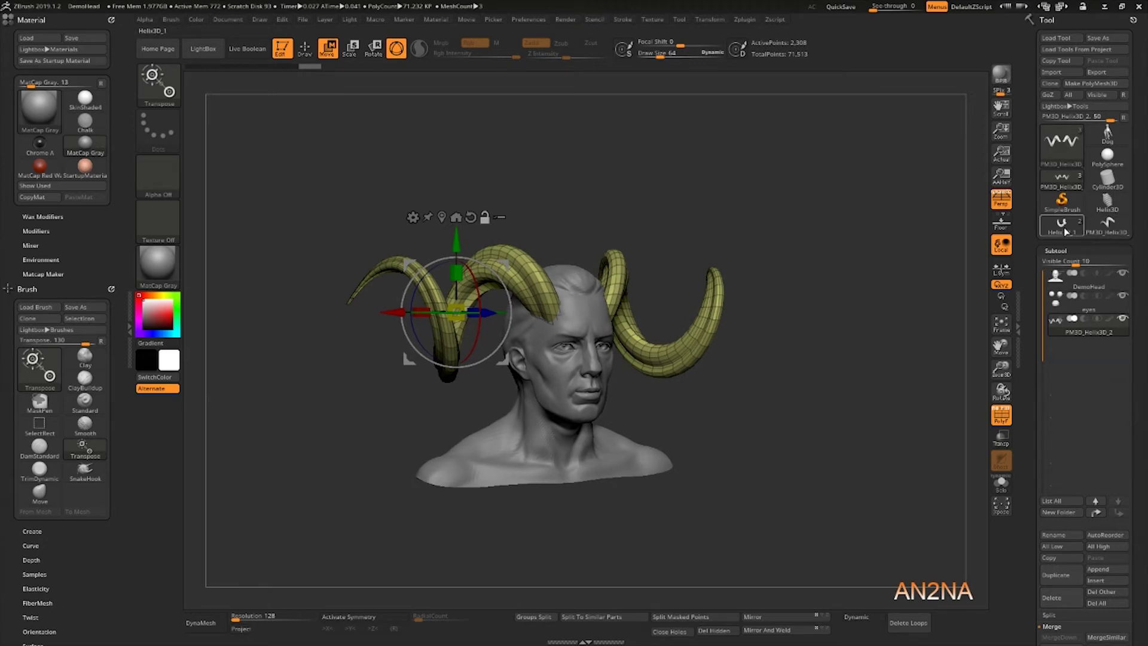
mouse_move(1062, 225)
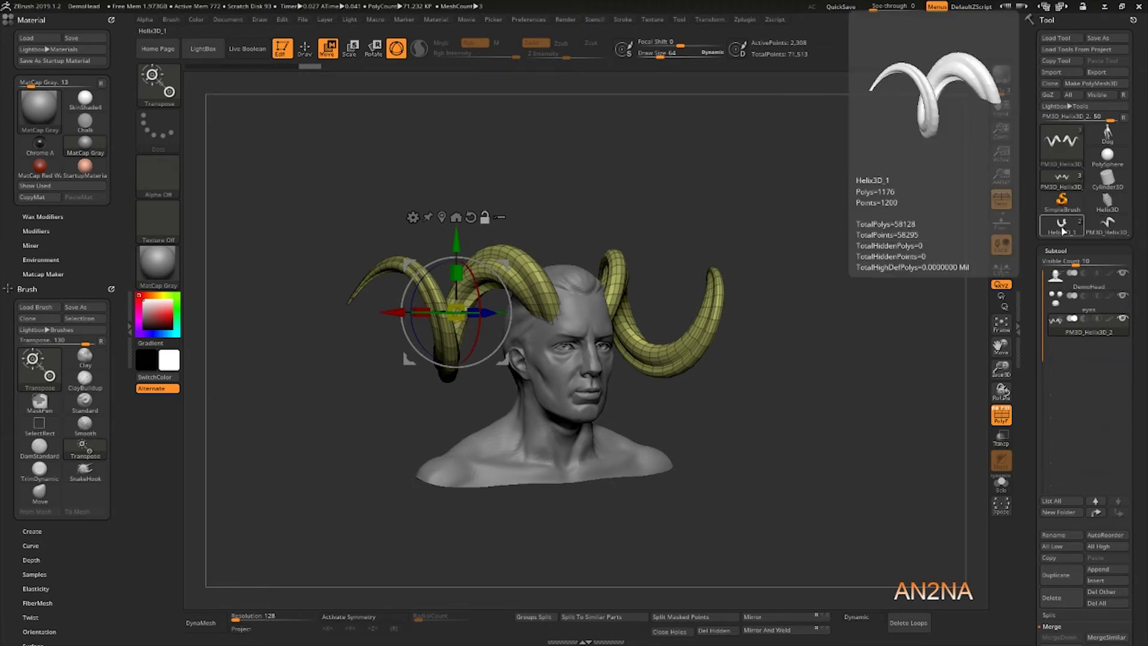
Select Helix3D_1, turn to a near-frontal view, and open Tool > Initialize.
click(1062, 227)
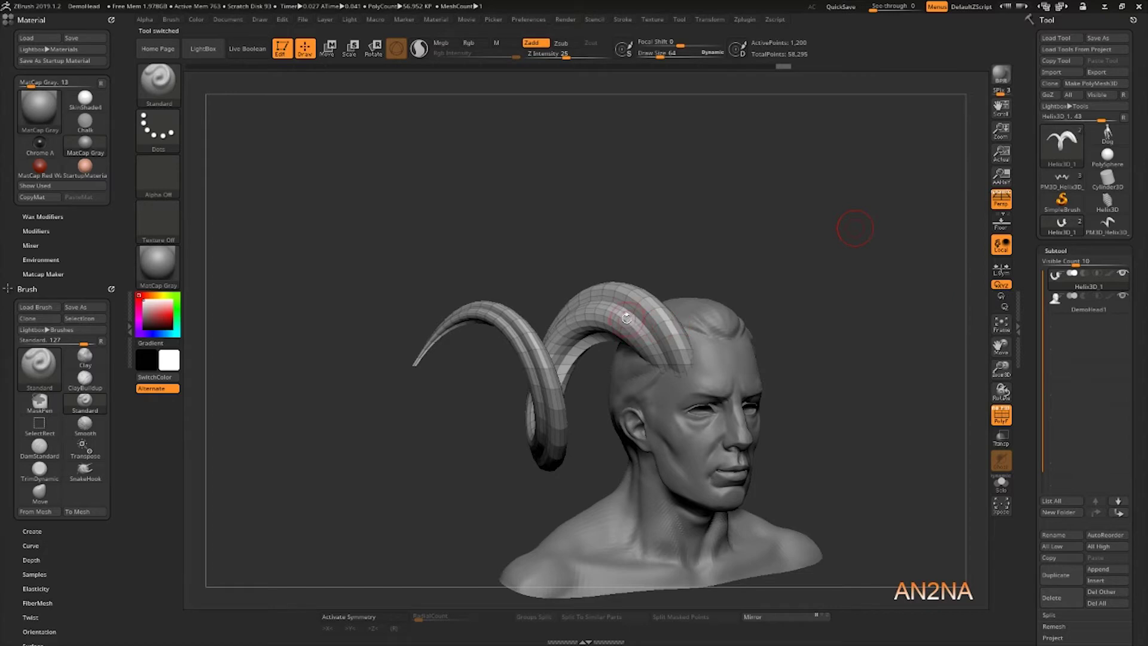
drag(768, 243, 622, 321)
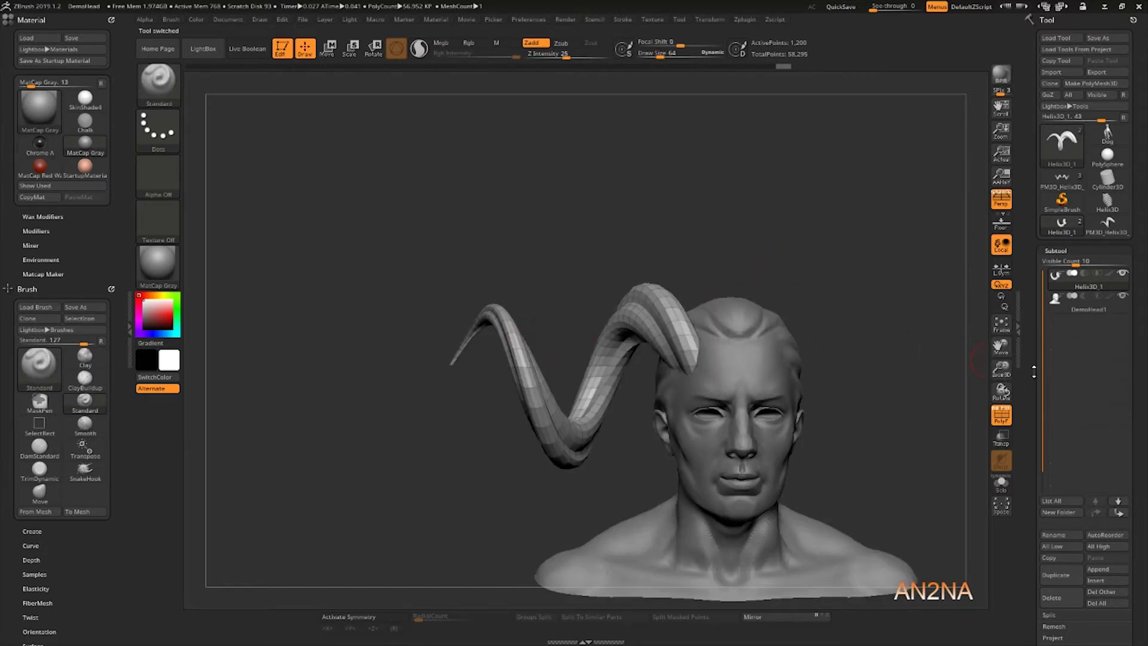
scroll(1034, 370, down, 3)
scroll(1041, 333, down, 3)
scroll(1050, 278, down, 3)
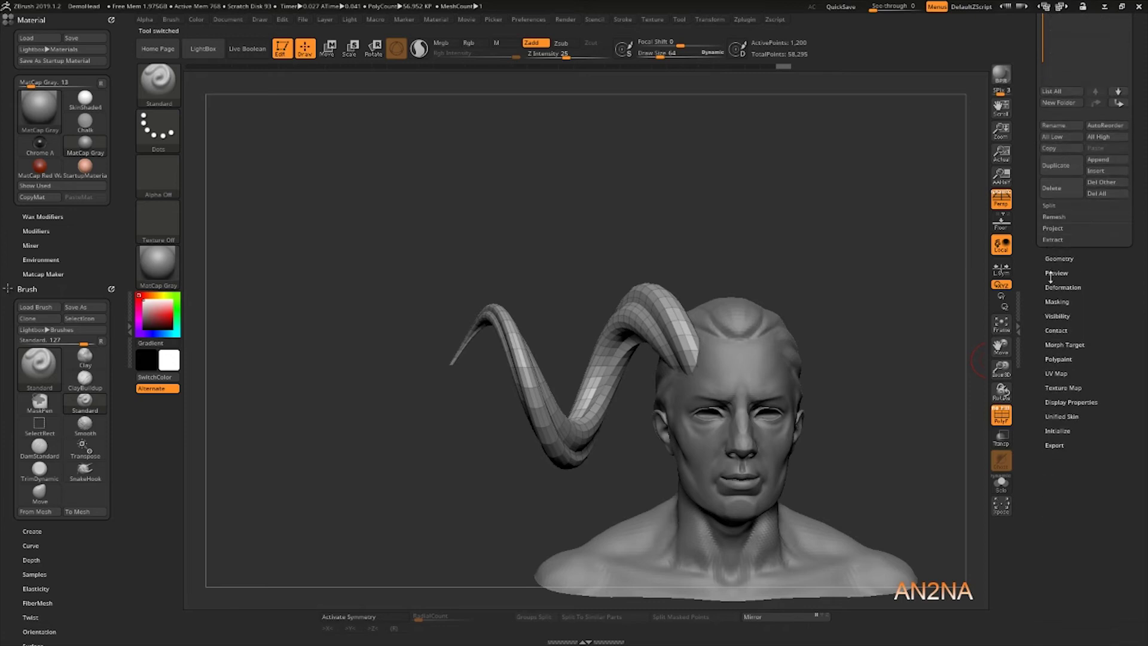
click(1063, 429)
scroll(1080, 210, up, 2)
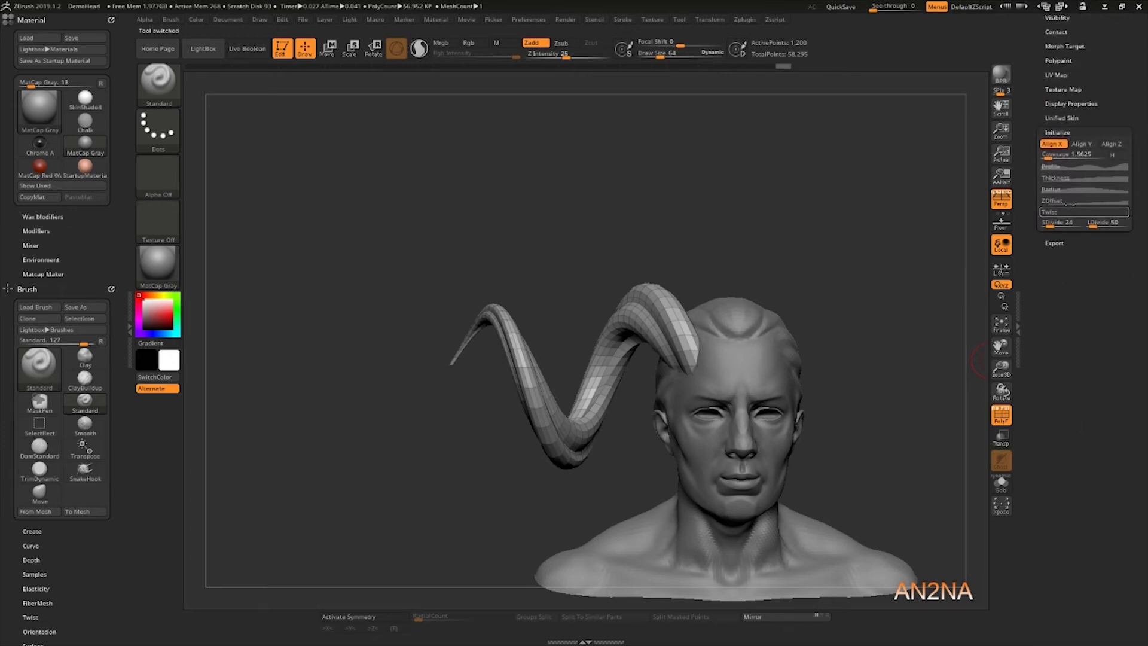
Reshape the Radius curve points so the horn swells near the temple and thins to a tip.
click(1068, 189)
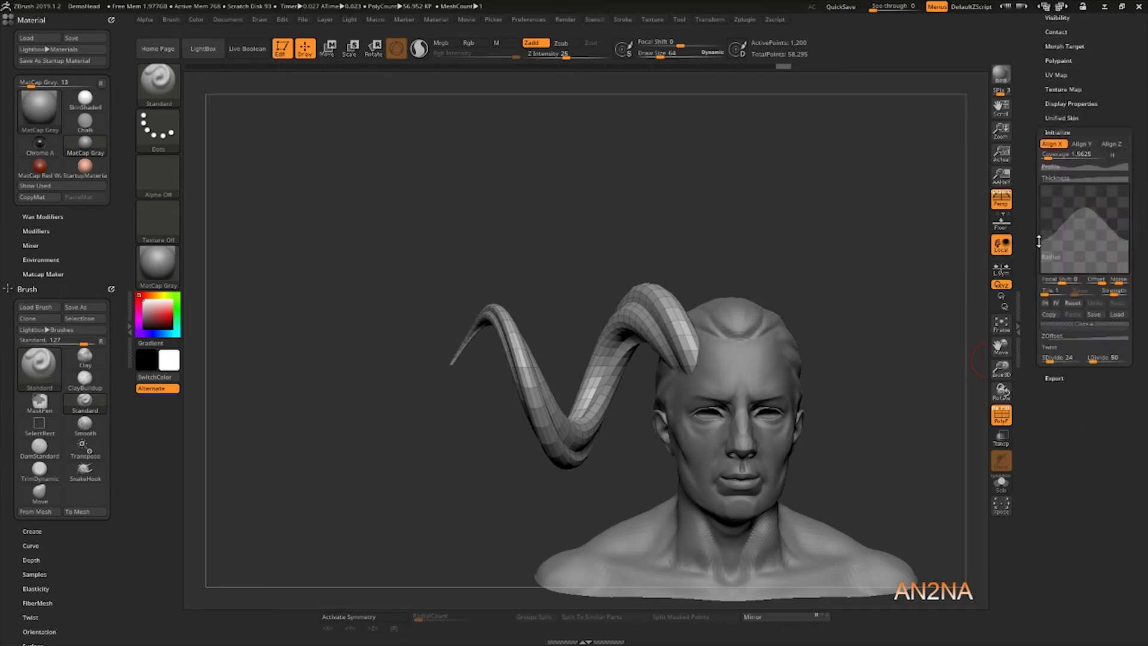
drag(1050, 229, 1057, 247)
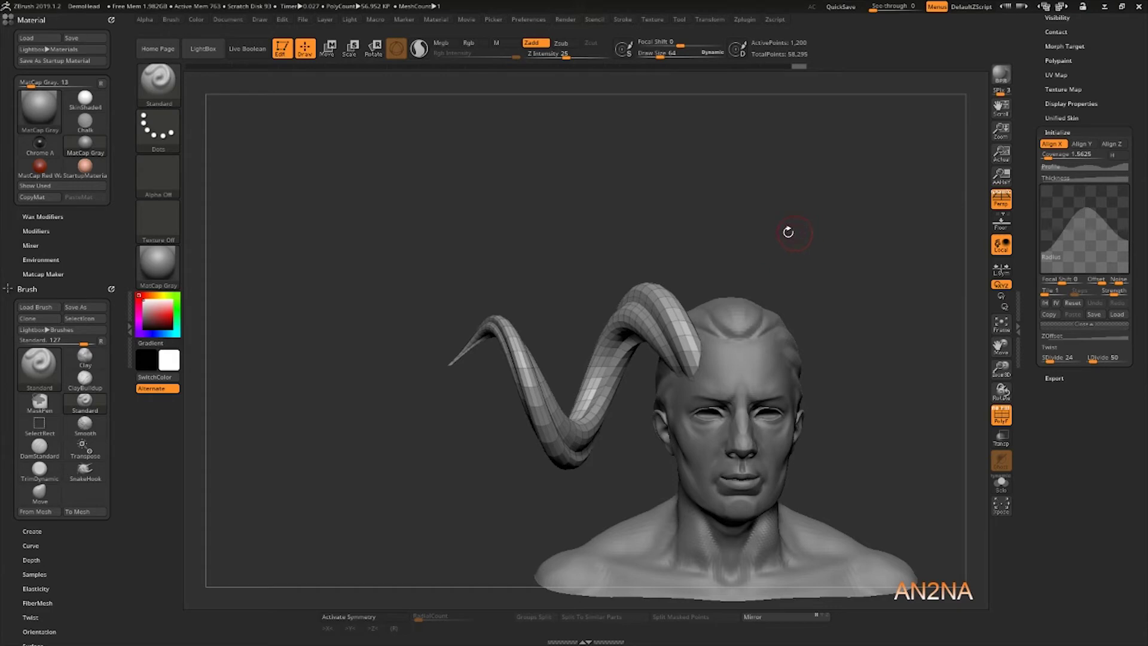
drag(788, 232, 1107, 212)
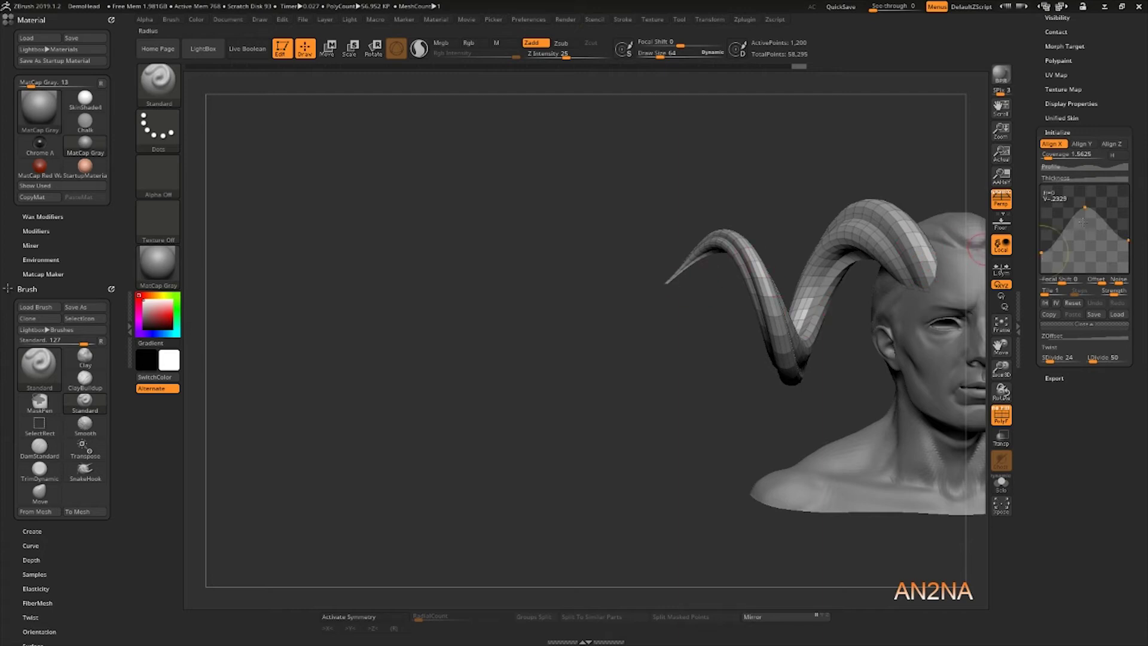
drag(1085, 209, 1086, 244)
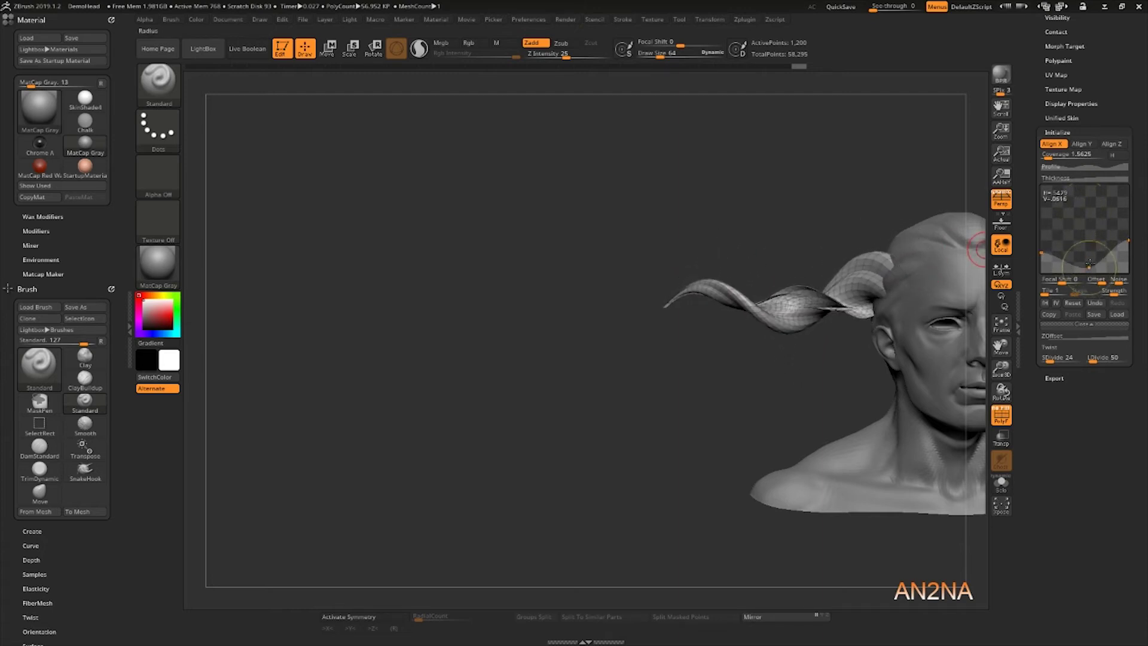
mouse_move(1087, 243)
mouse_down()
mouse_move(1111, 219)
mouse_move(1087, 236)
mouse_up()
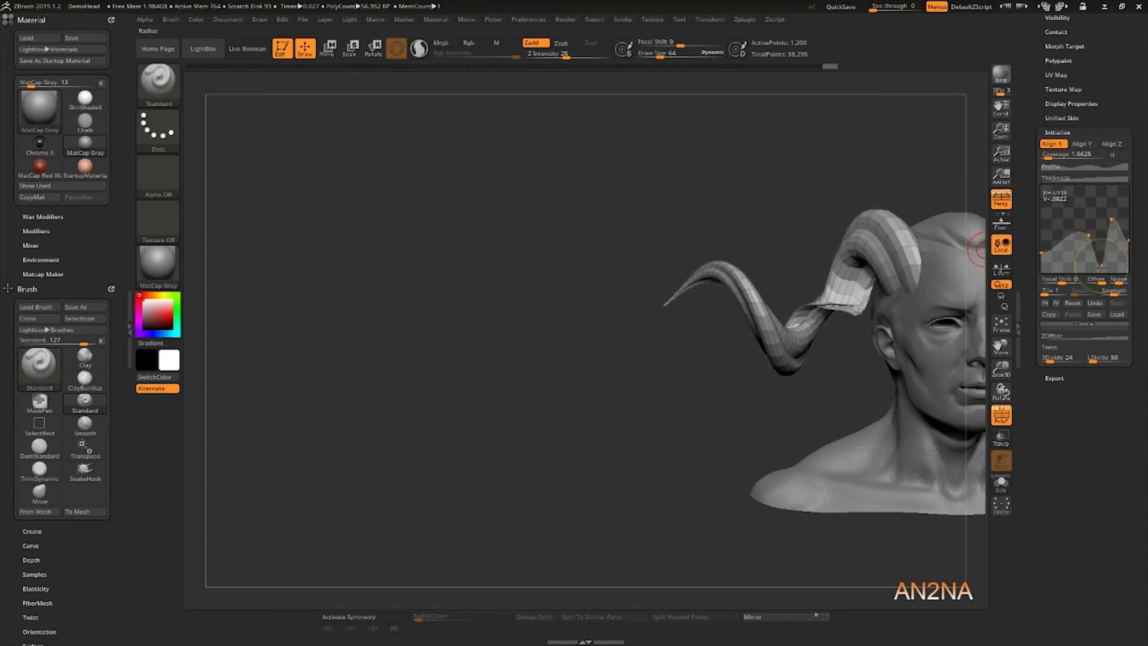
drag(1099, 267, 1101, 245)
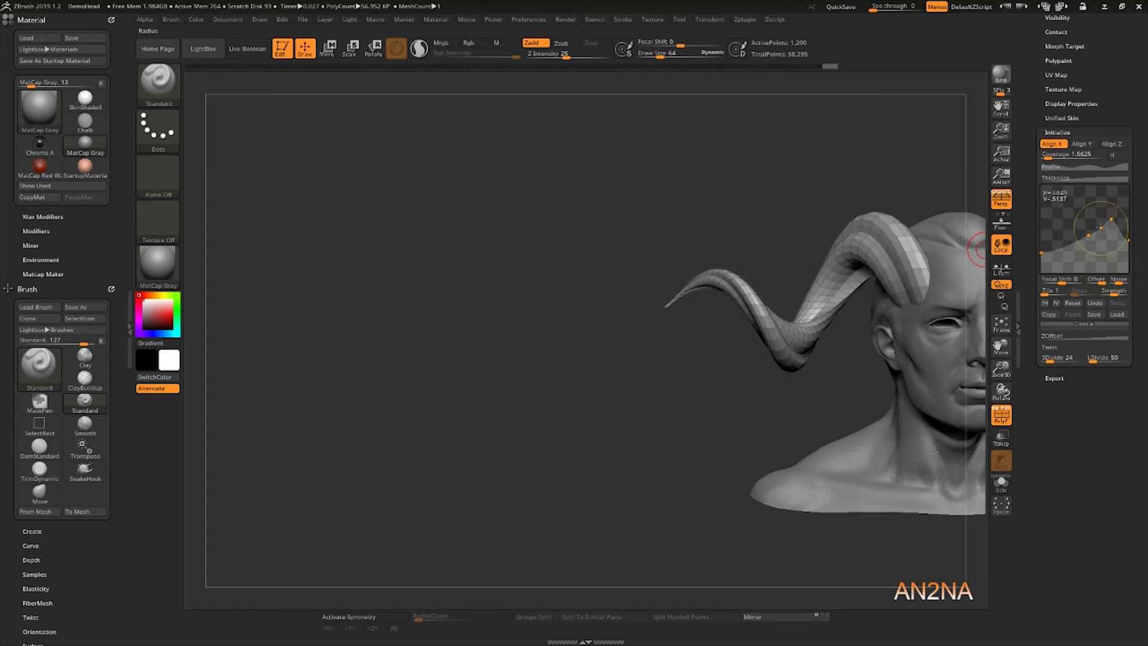
drag(1100, 217, 1111, 219)
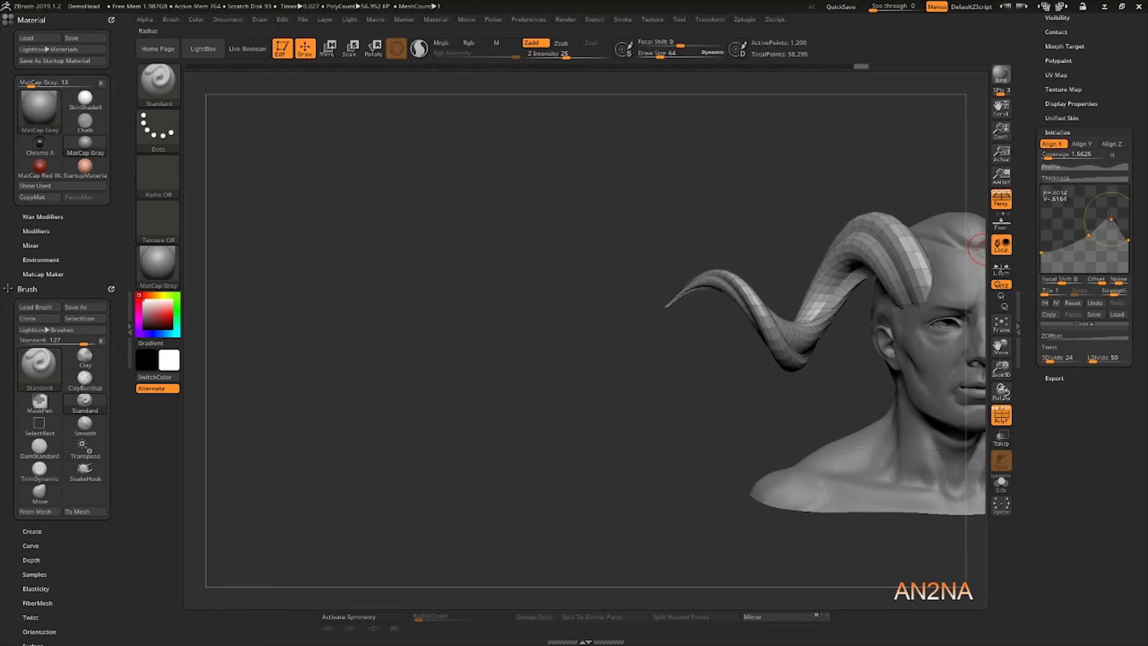
drag(1112, 219, 1070, 232)
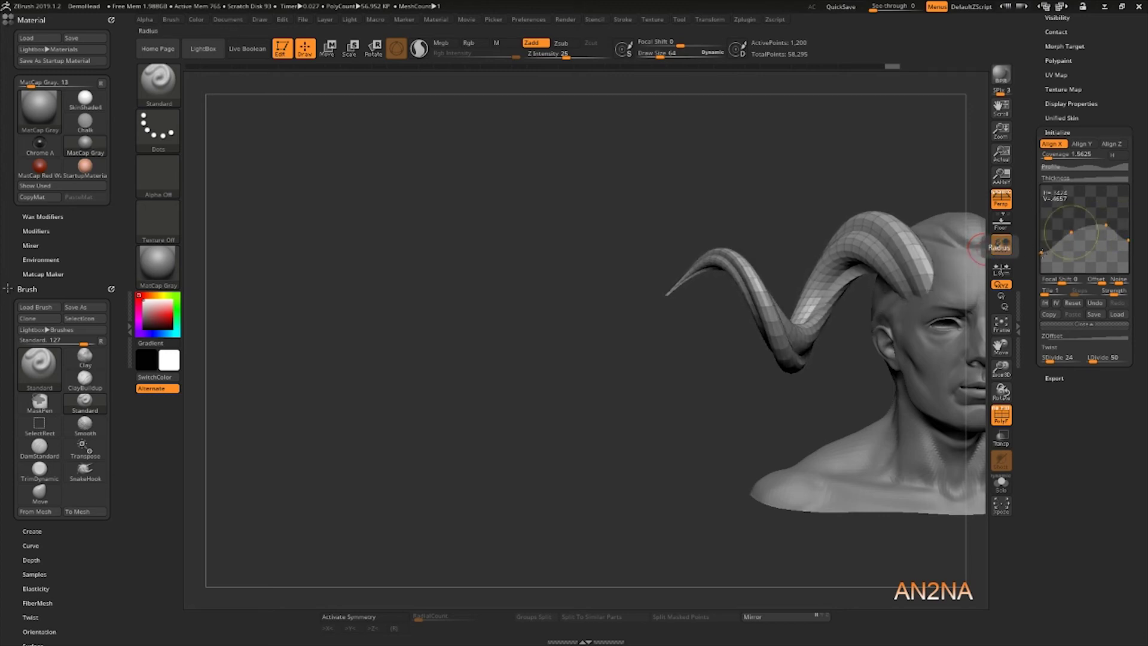
drag(1053, 237, 1044, 258)
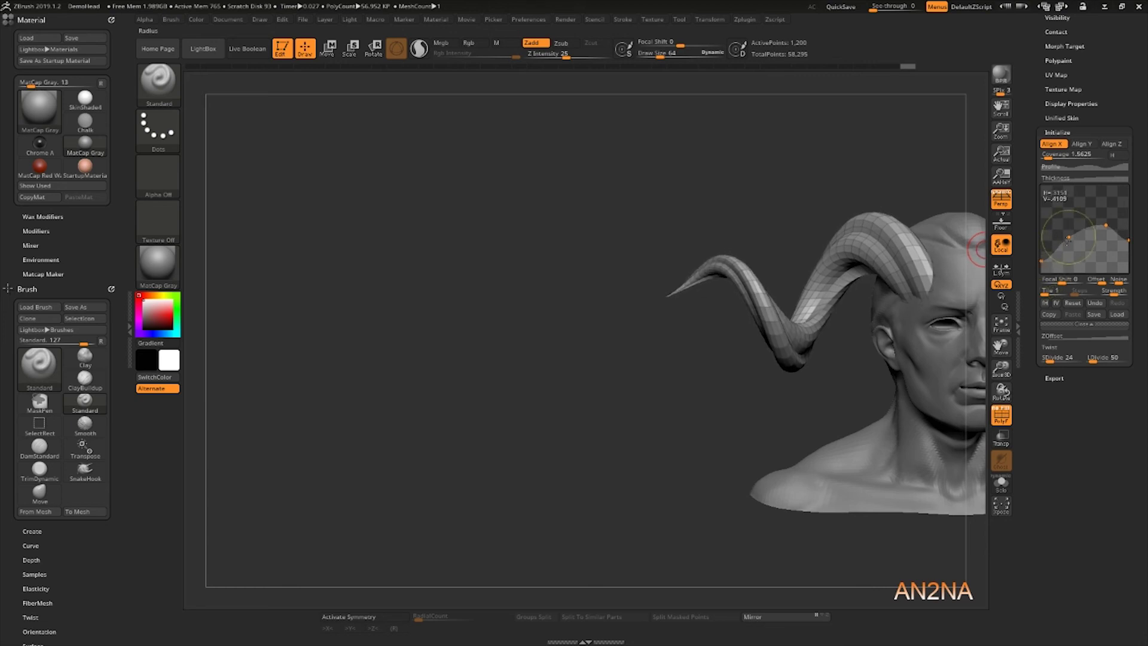
mouse_move(735, 180)
mouse_down()
mouse_move(766, 186)
mouse_move(824, 176)
mouse_move(763, 170)
mouse_move(825, 165)
mouse_move(761, 165)
mouse_move(808, 170)
mouse_up()
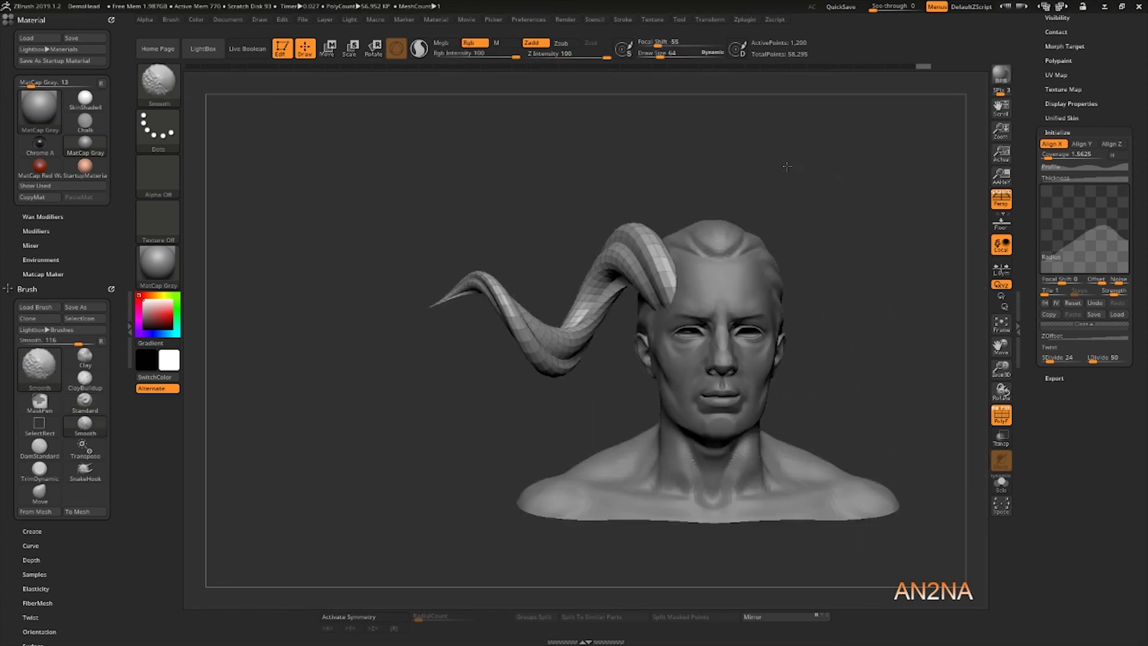
scroll(1086, 269, up, 3)
scroll(1032, 232, up, 3)
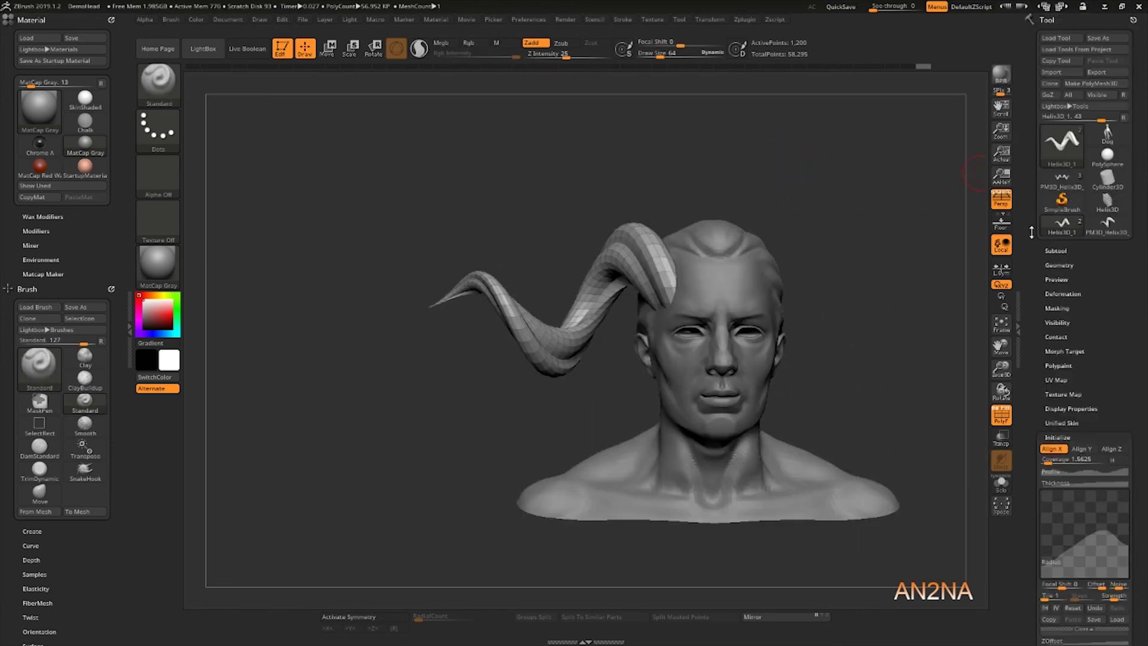
Expand the Subtool list showing Helix3D_1 and DemoHead1, then pan the bust left.
click(1056, 251)
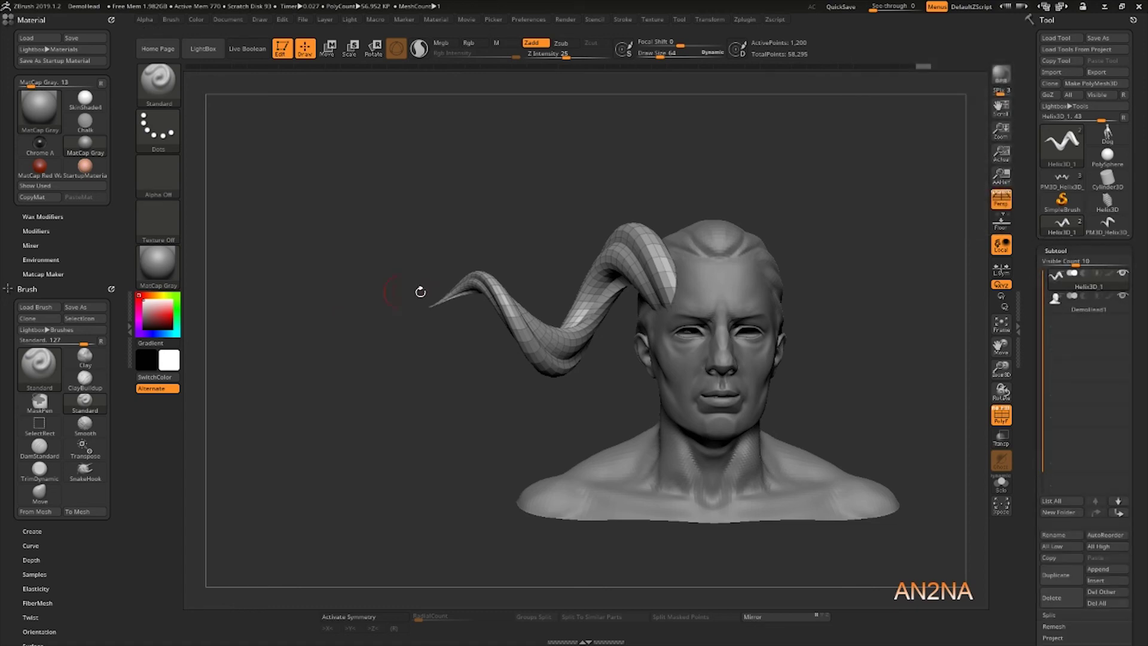
alt+drag(854, 191, 801, 189)
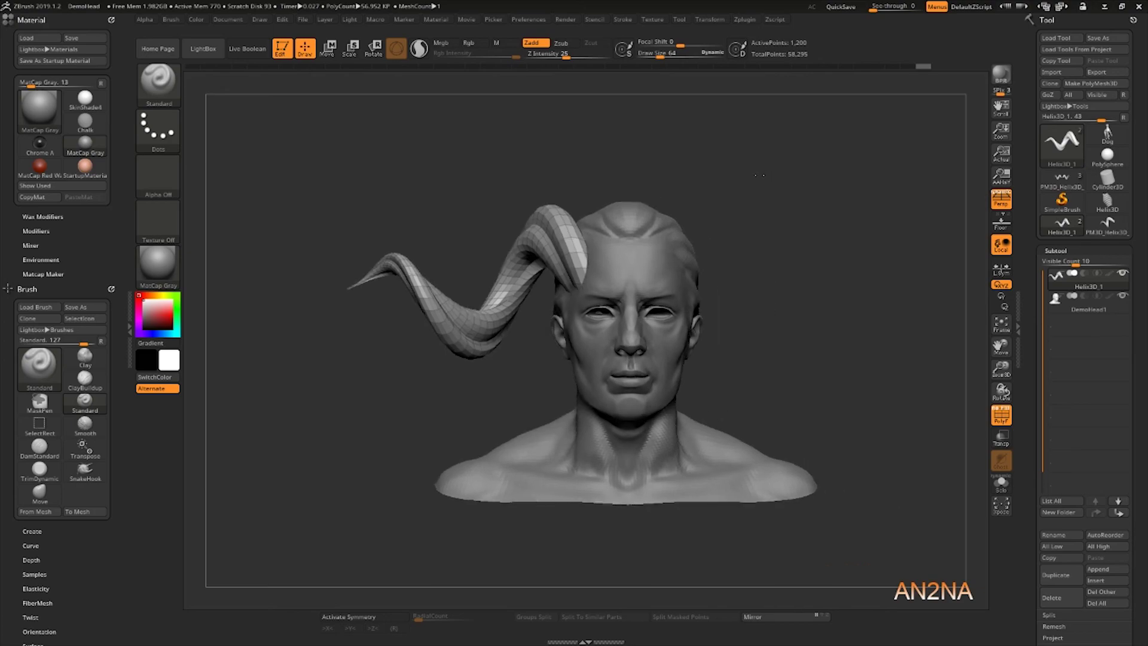